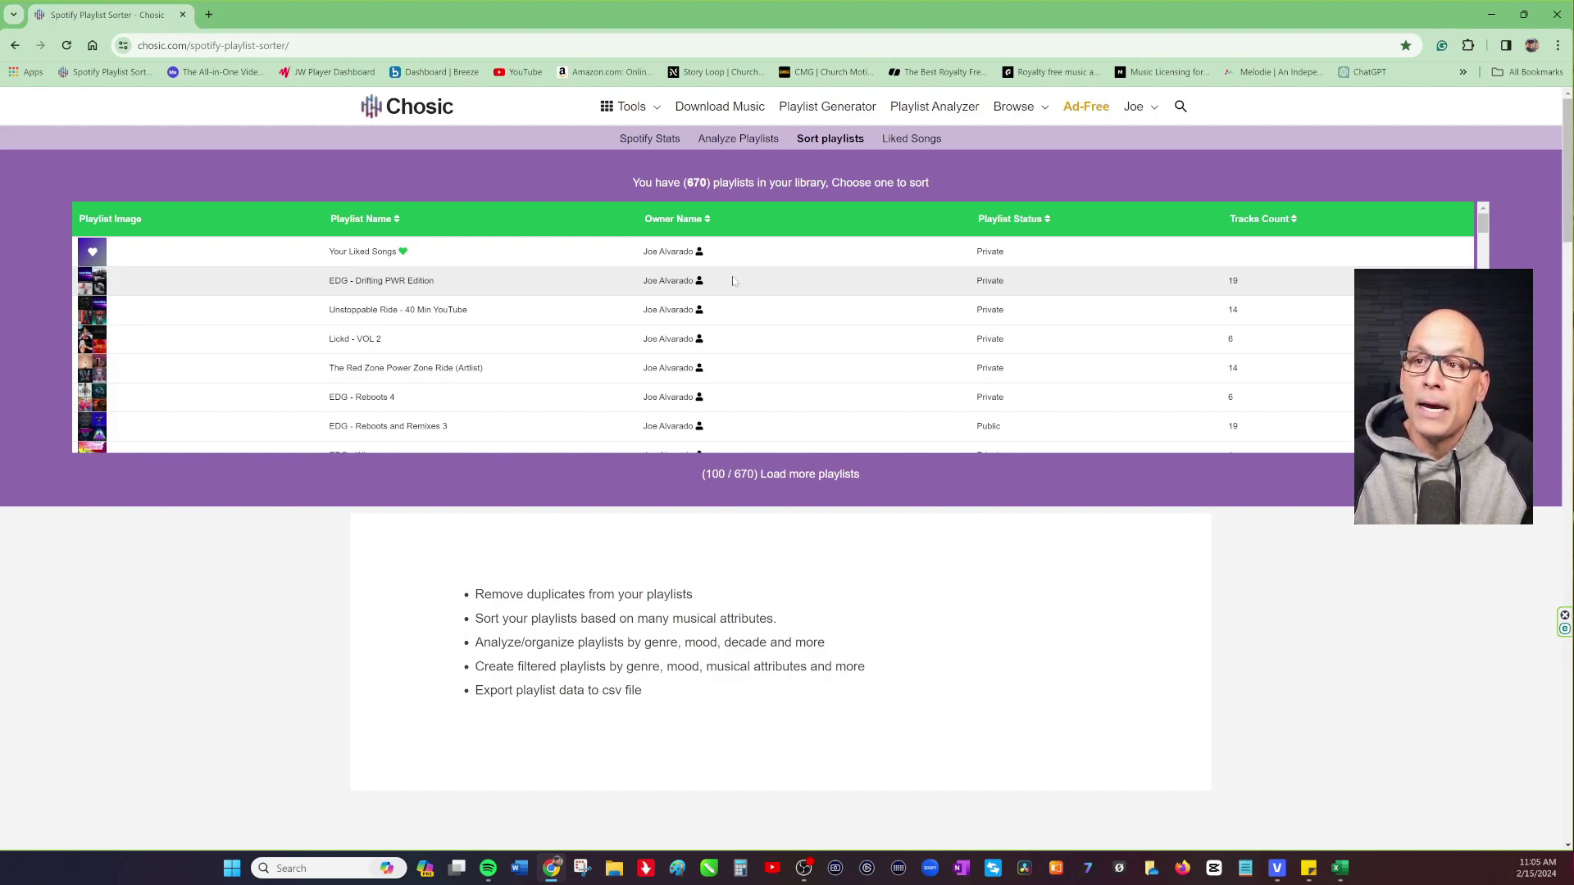
Open the playlist "EDG - Linkin Park vs David Guetta" from the library list for sorting
{"action": "scroll", "coordinate": [544, 315], "scroll_direction": "down", "scroll_amount": 1}
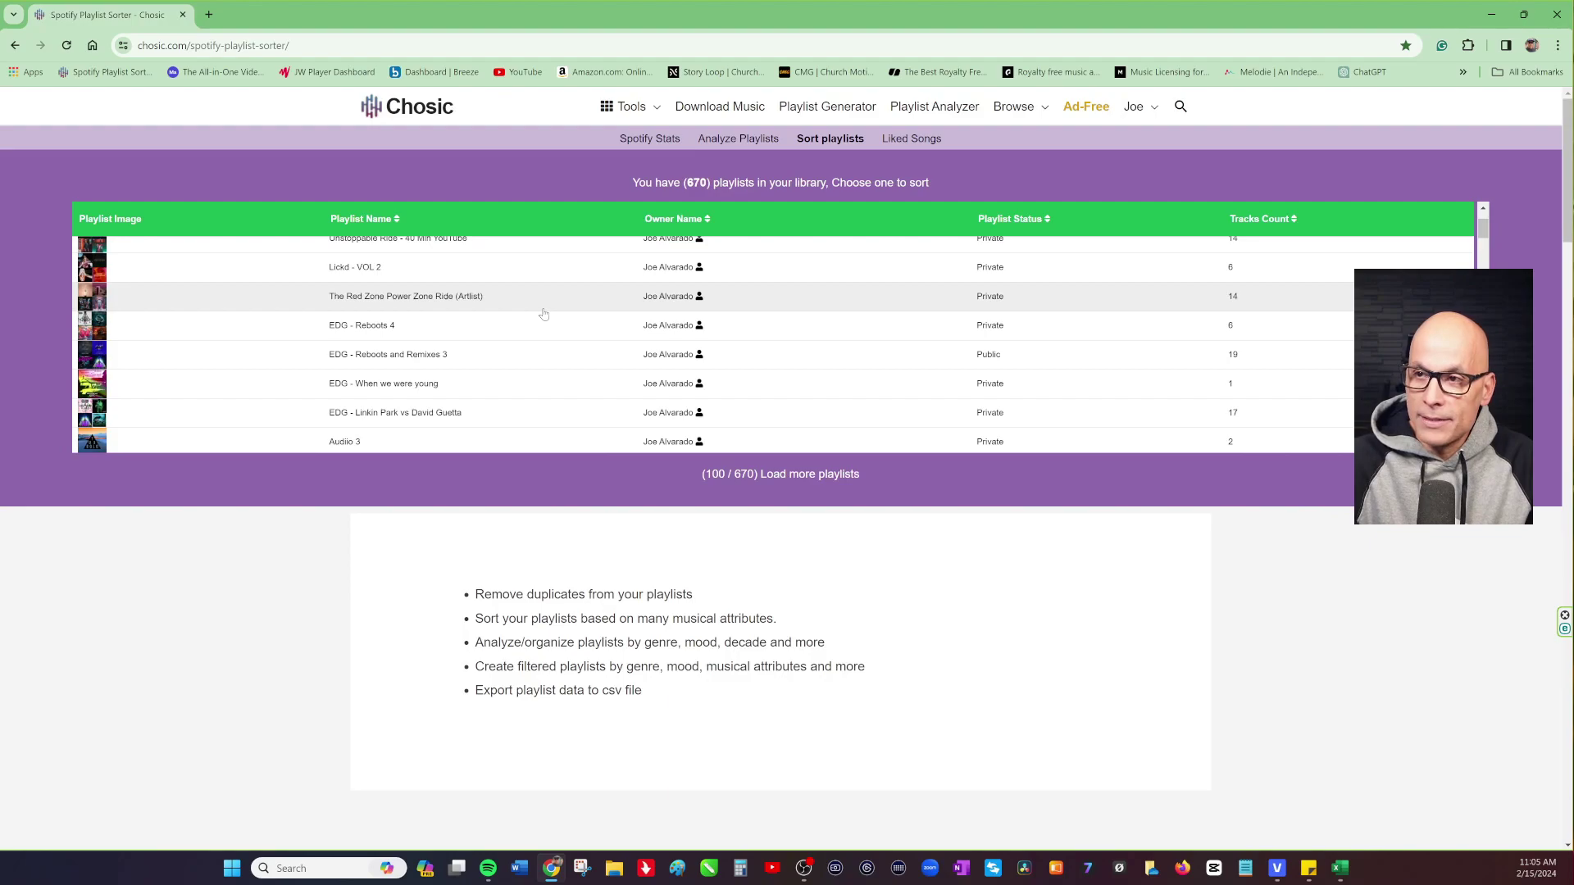
{"action": "scroll", "coordinate": [544, 315], "scroll_direction": "down", "scroll_amount": 1}
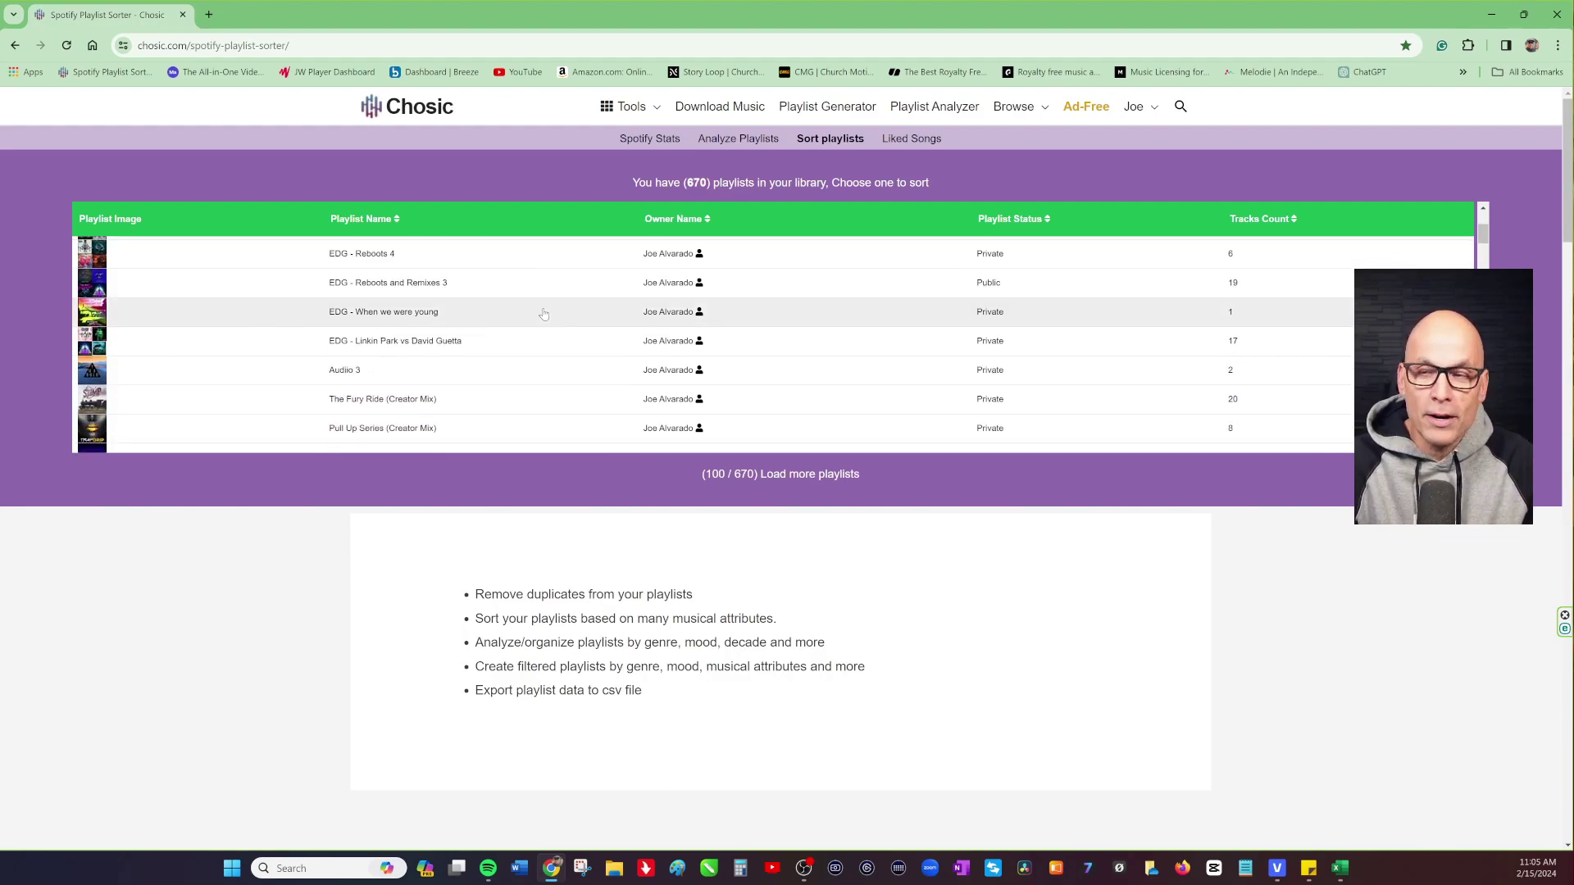
{"action": "left_click", "coordinate": [443, 342]}
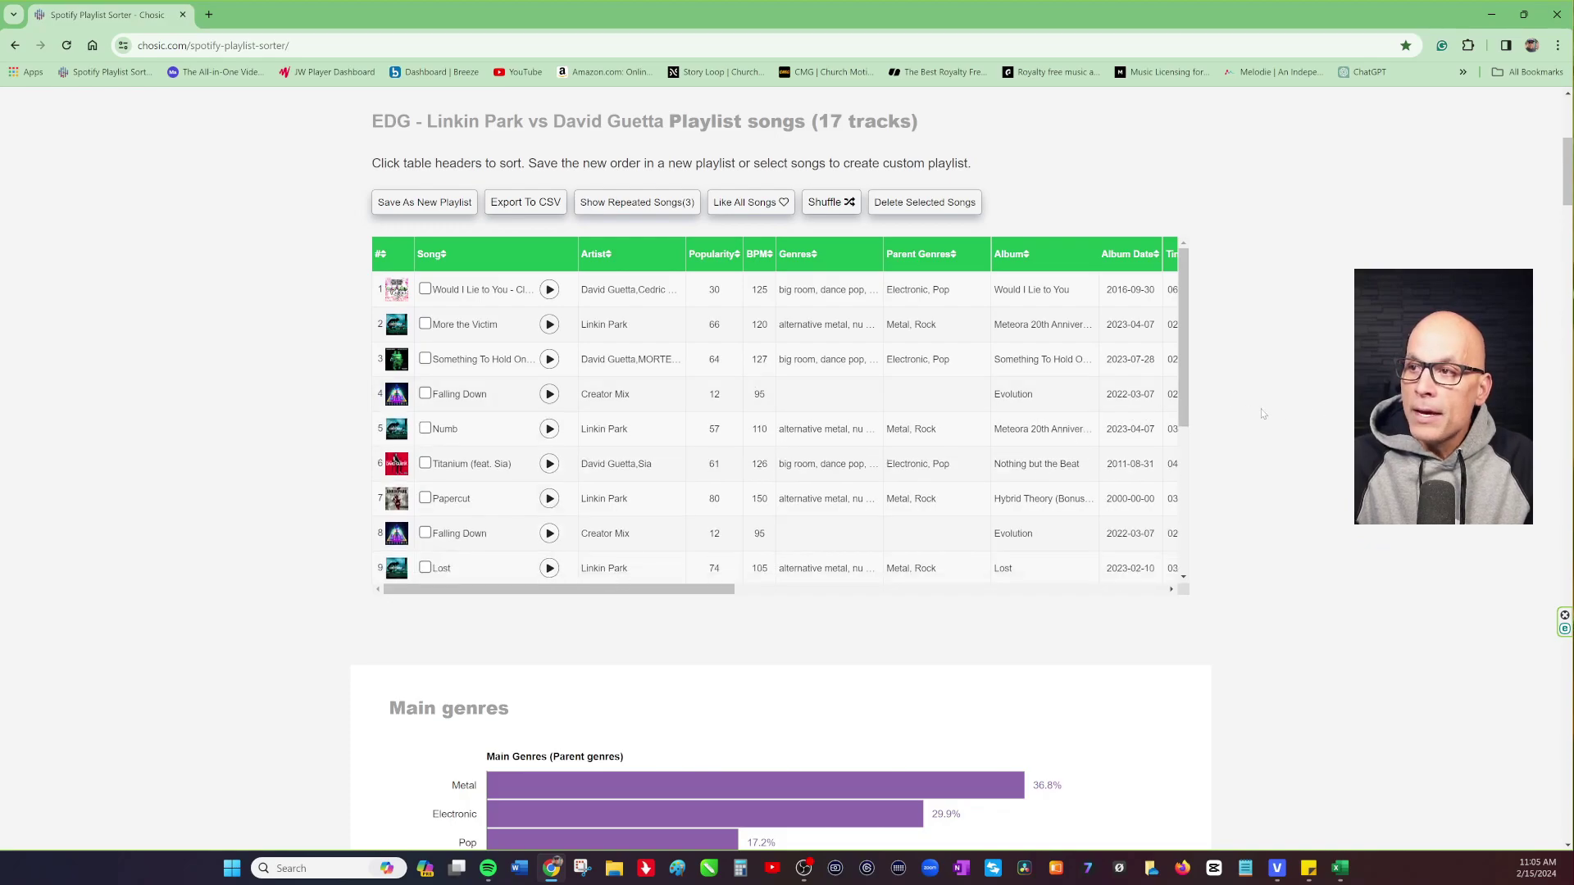
Examine the playlist's song table across its columns, from song, artist and BPM to time, danceability and energy
{"action": "mouse_move", "coordinate": [1185, 407]}
{"action": "left_mouse_down"}
{"action": "mouse_move", "coordinate": [1187, 558]}
{"action": "mouse_move", "coordinate": [1195, 392]}
{"action": "left_mouse_up"}
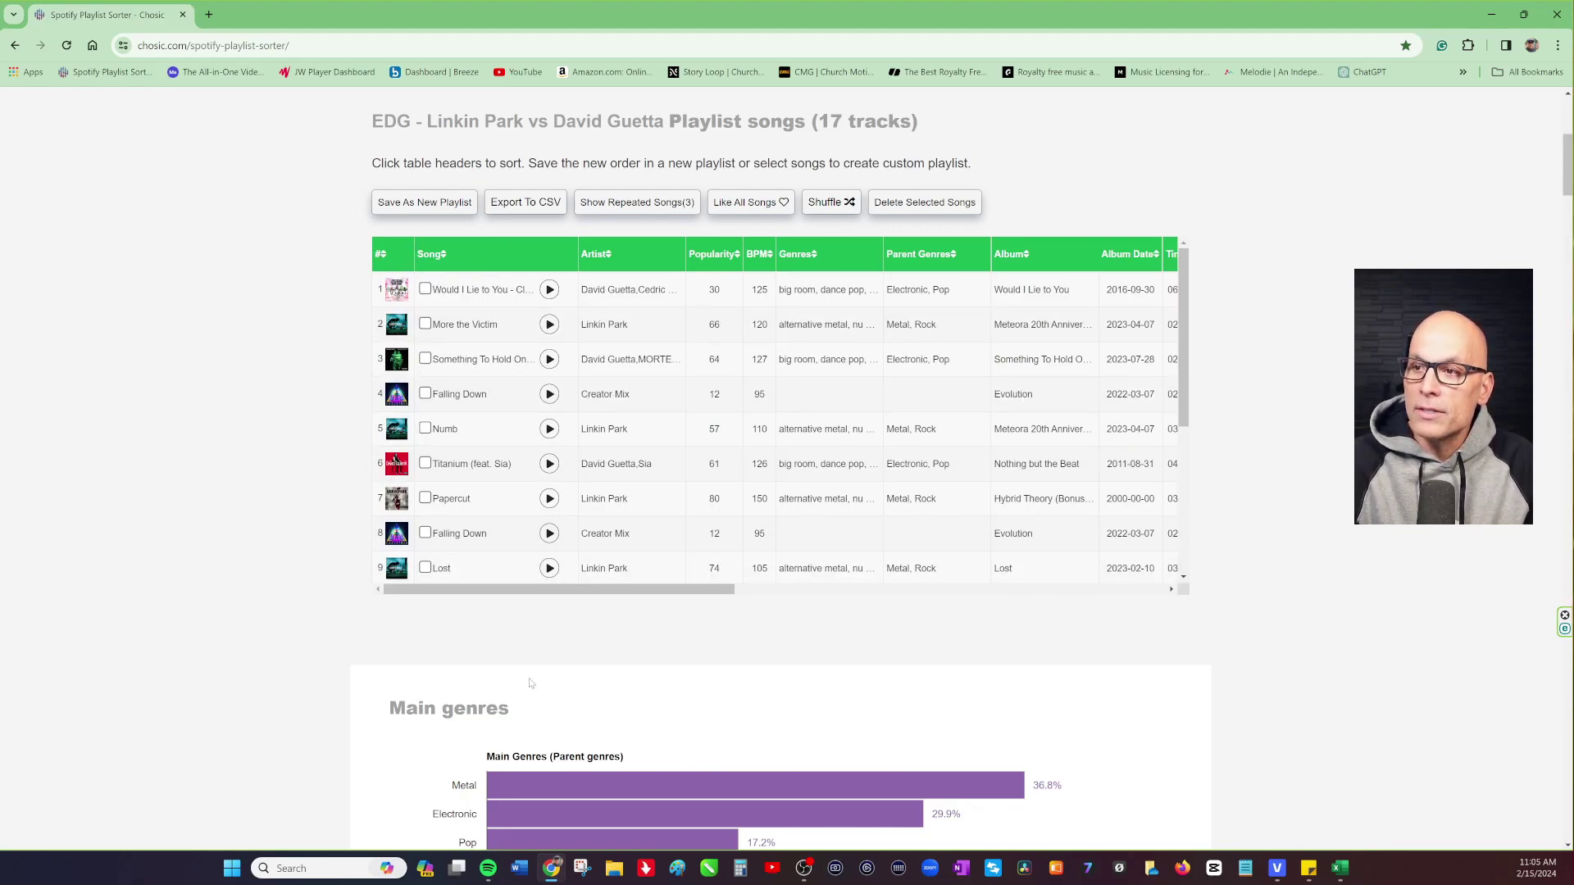
{"action": "left_click_drag", "start_coordinate": [571, 596], "coordinate": [599, 602]}
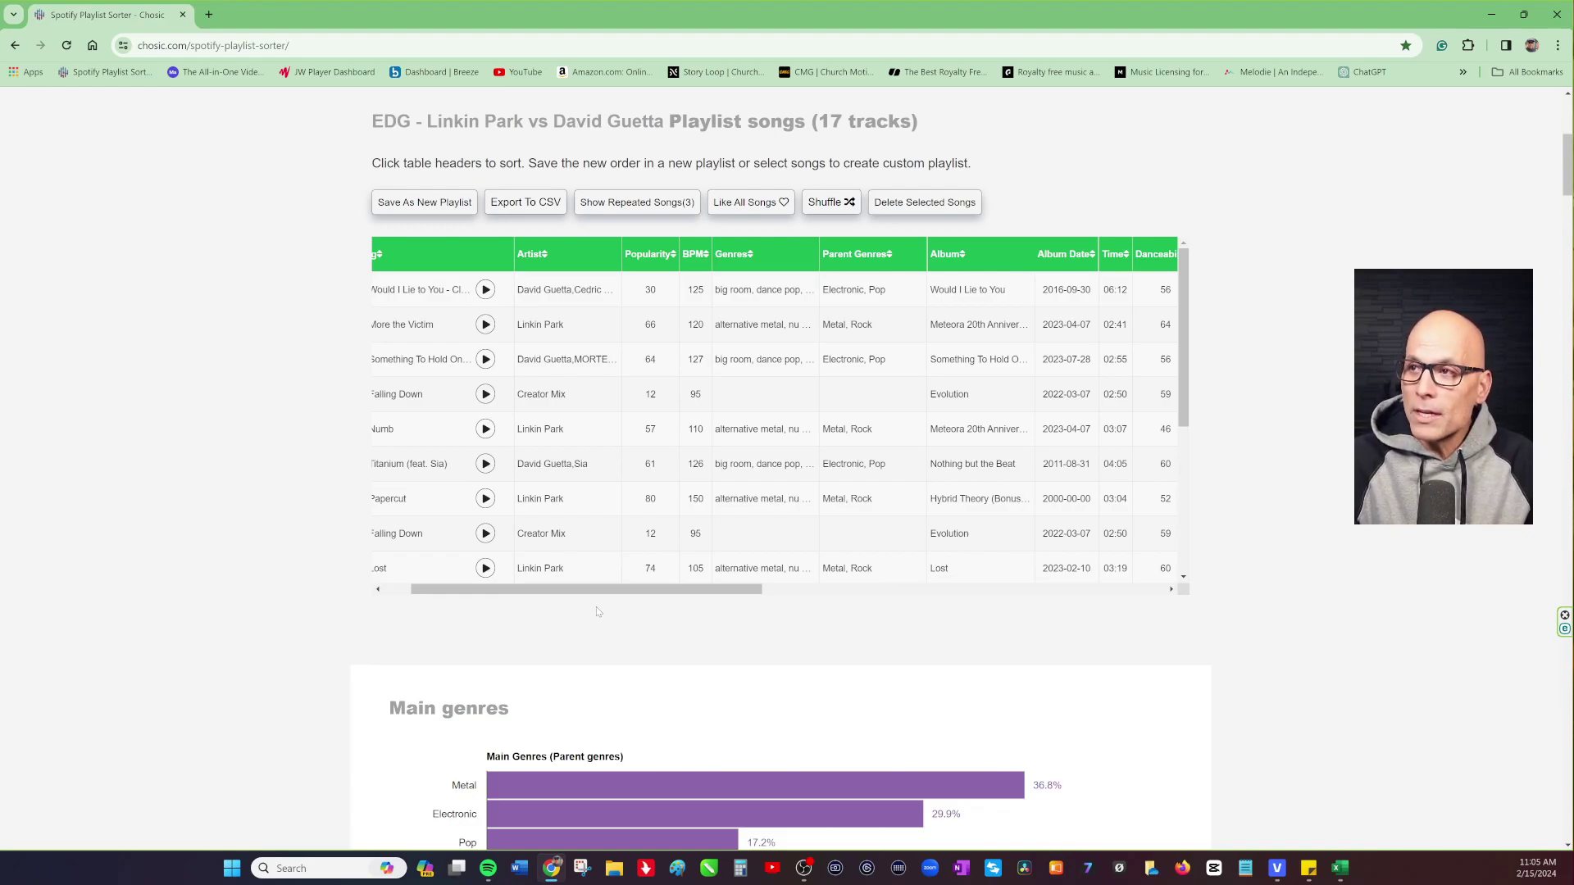
{"action": "left_click_drag", "start_coordinate": [656, 586], "coordinate": [625, 618]}
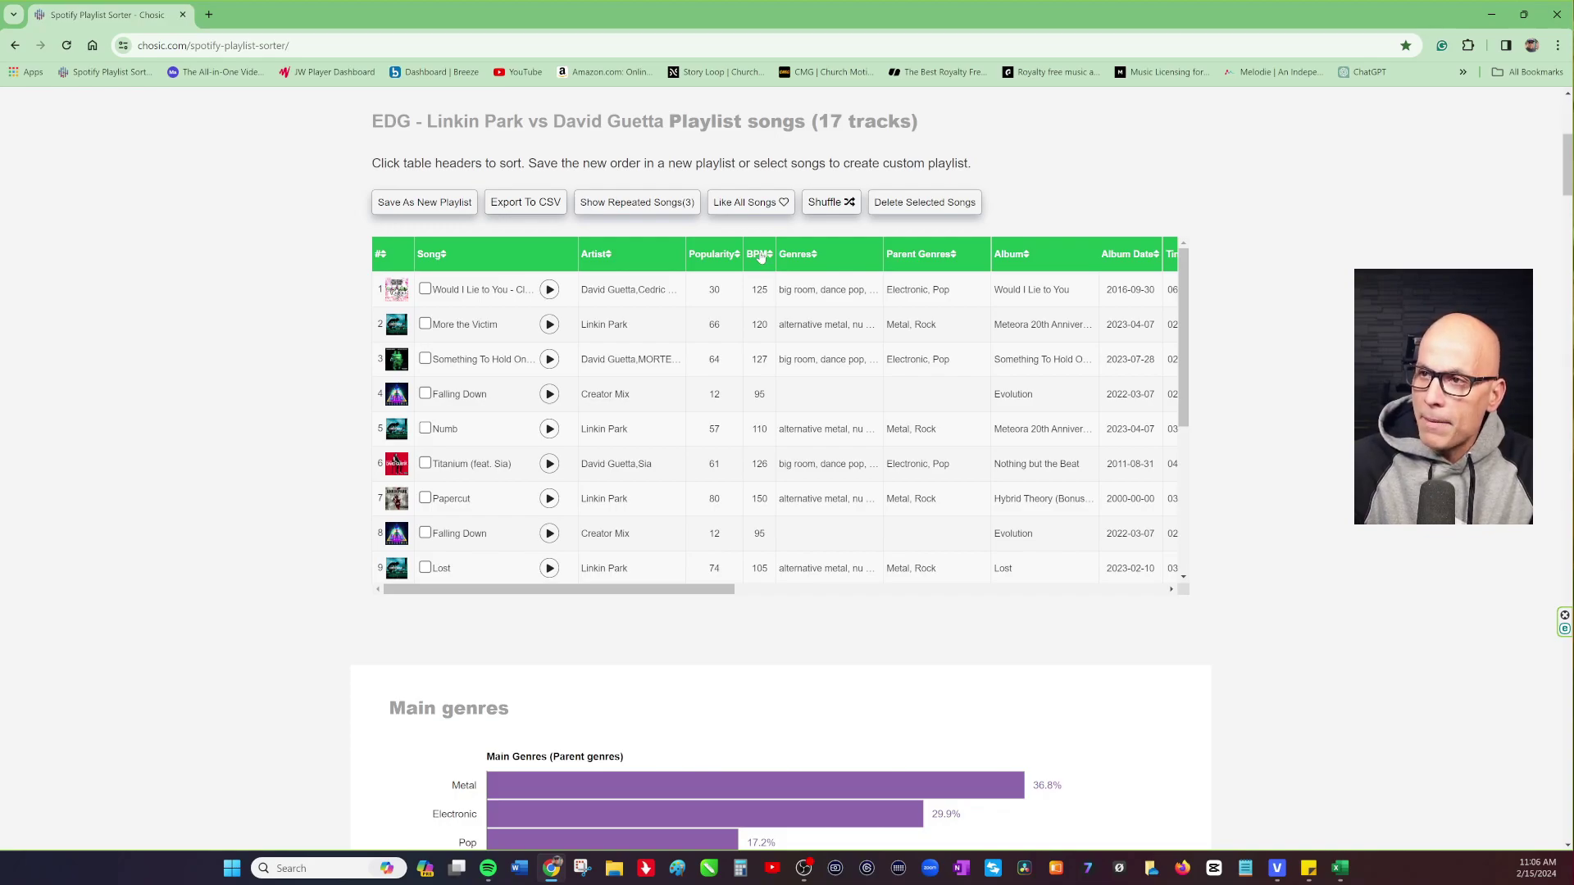
{"action": "left_click_drag", "start_coordinate": [732, 590], "coordinate": [906, 605]}
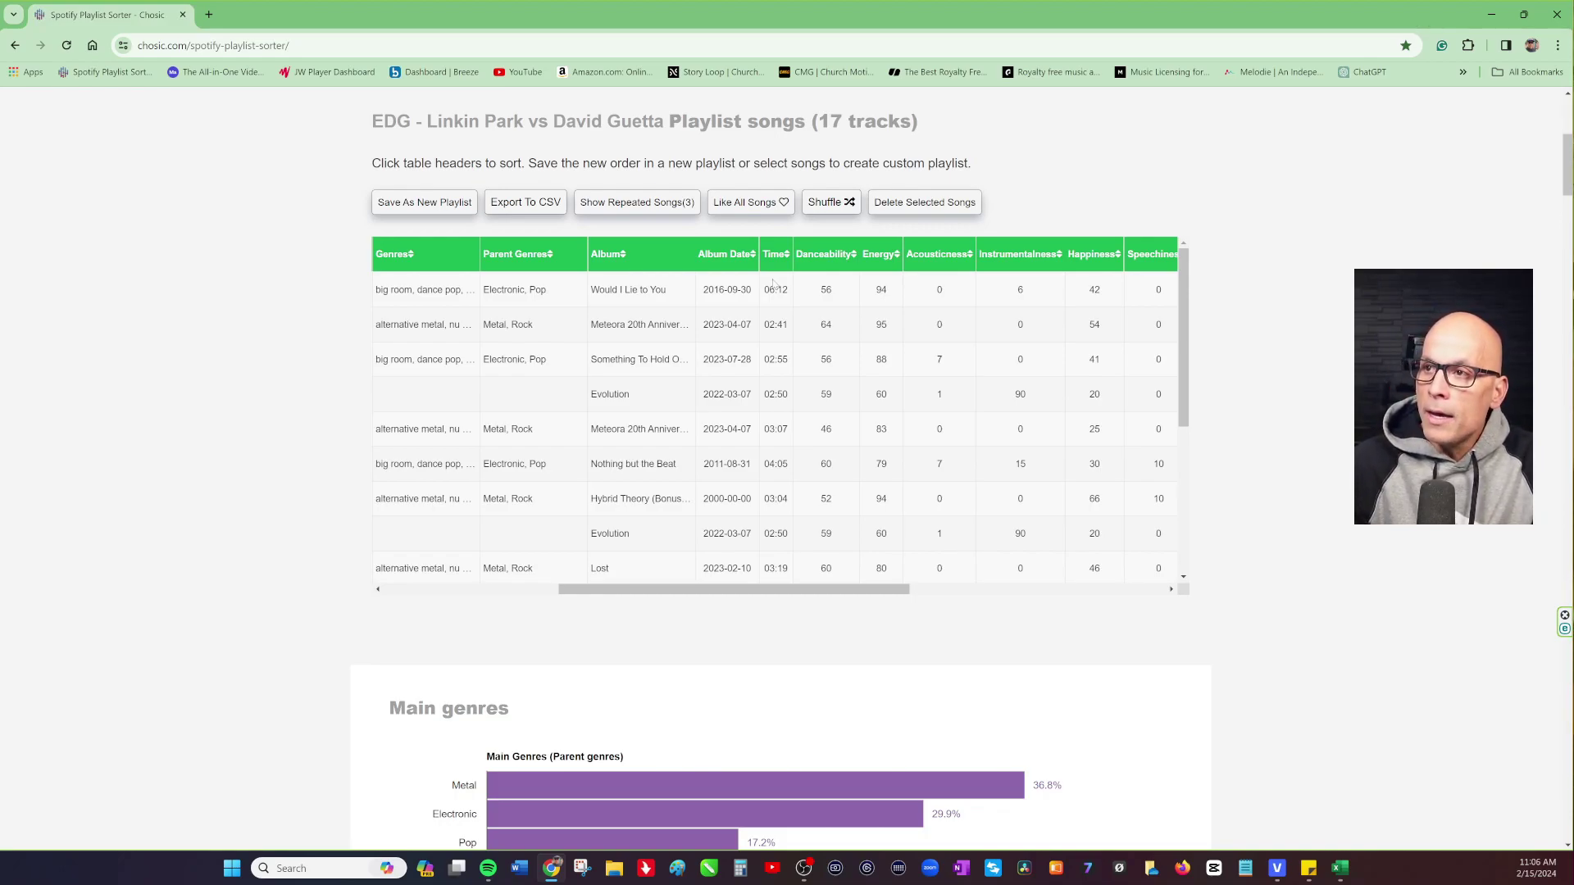
{"action": "left_click_drag", "start_coordinate": [797, 590], "coordinate": [607, 605]}
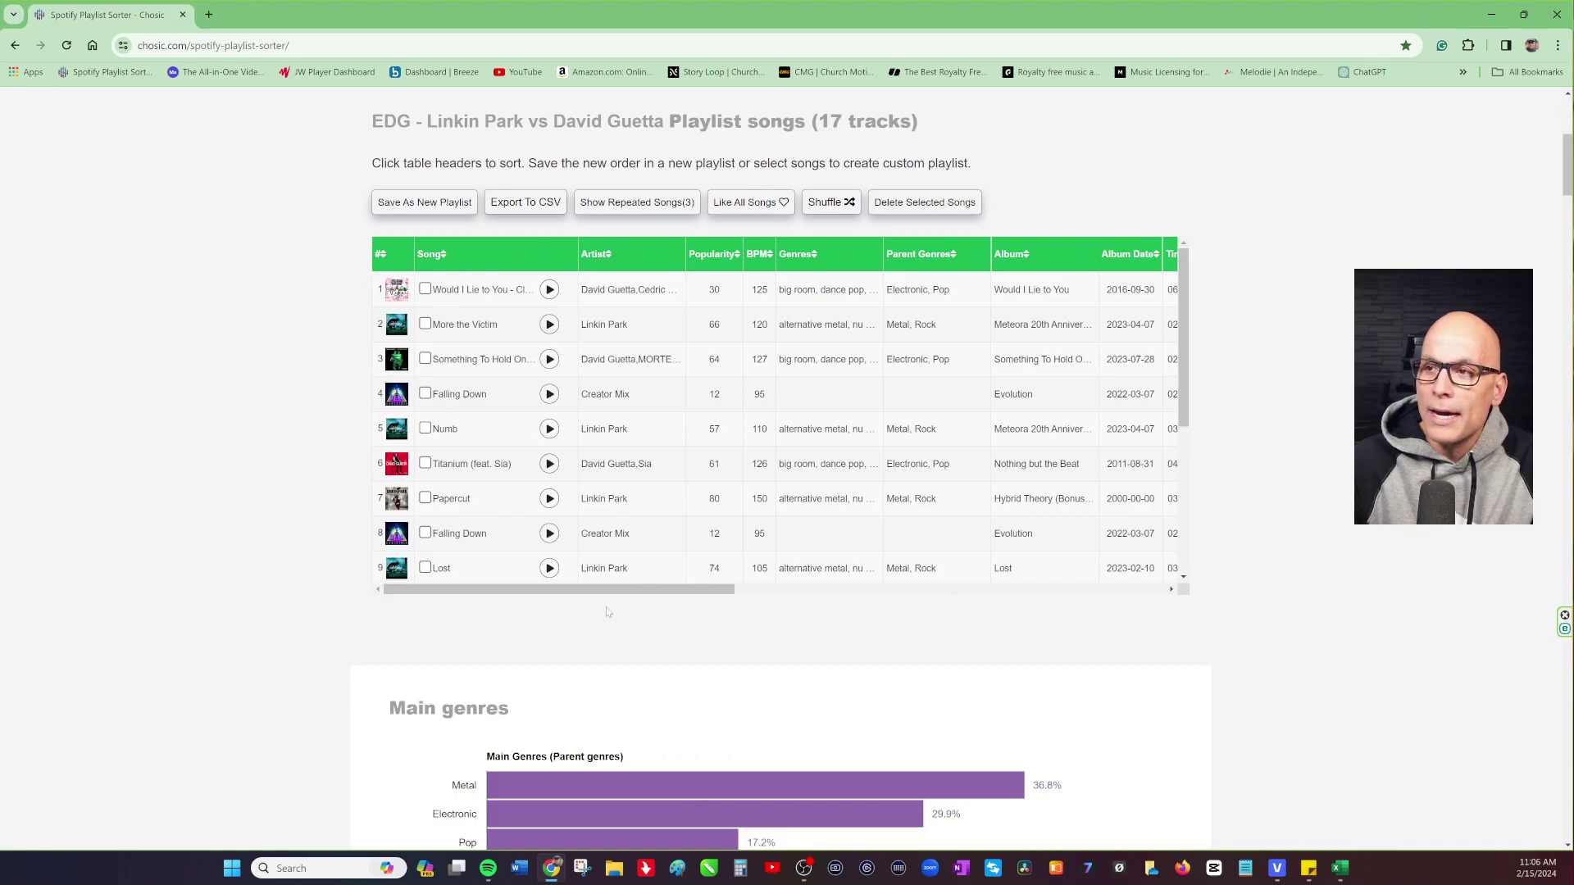
{"action": "left_click_drag", "start_coordinate": [432, 593], "coordinate": [432, 592]}
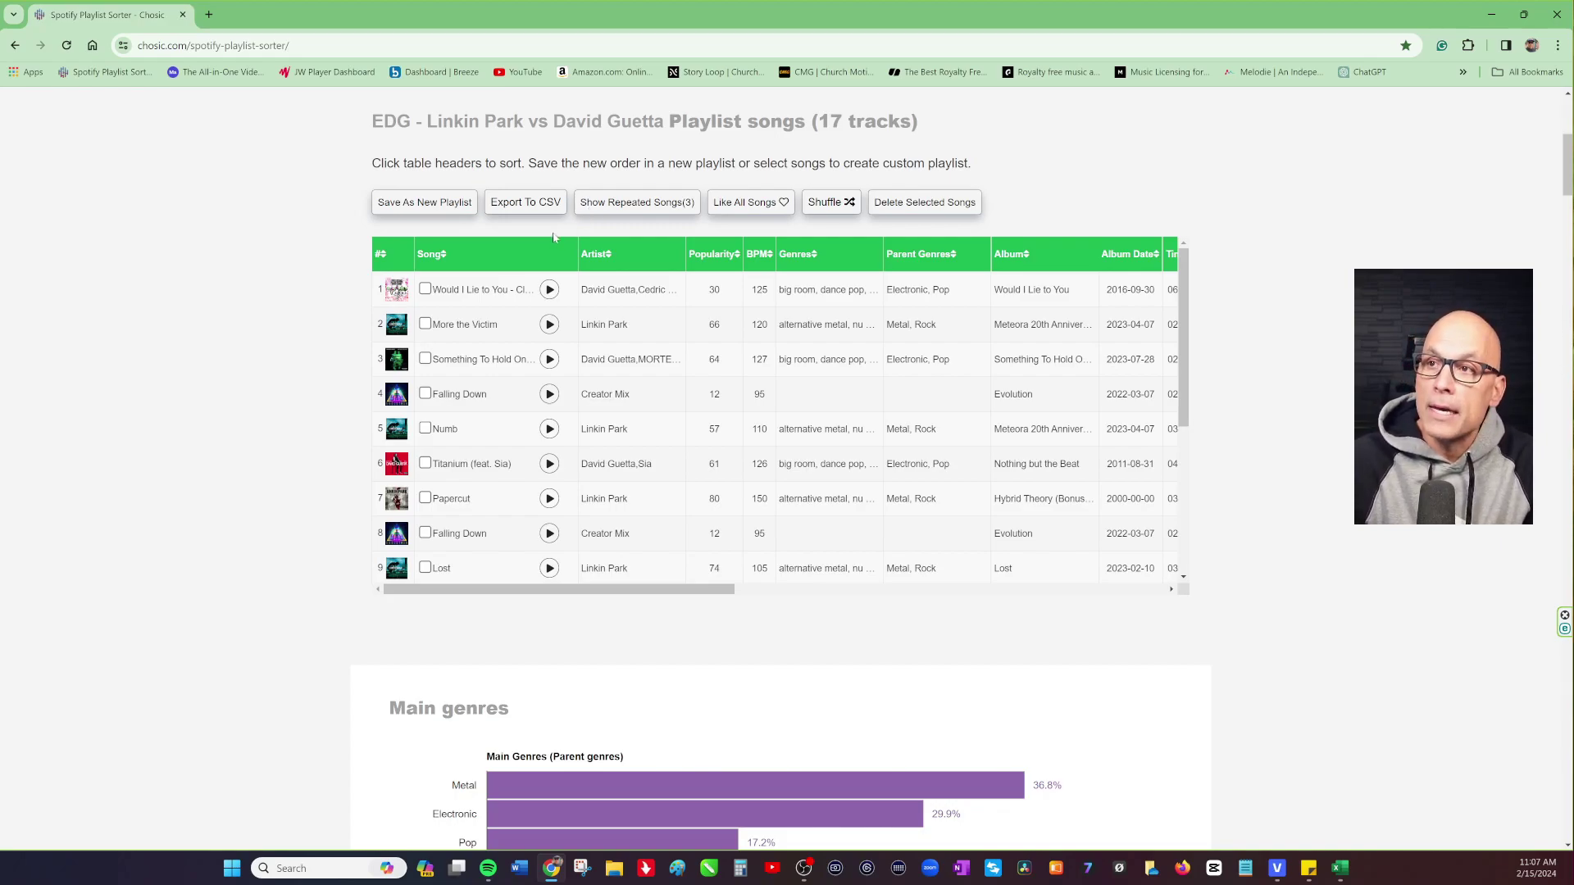
Try to export the playlist's song table as a CSV file
{"action": "left_click", "coordinate": [540, 207]}
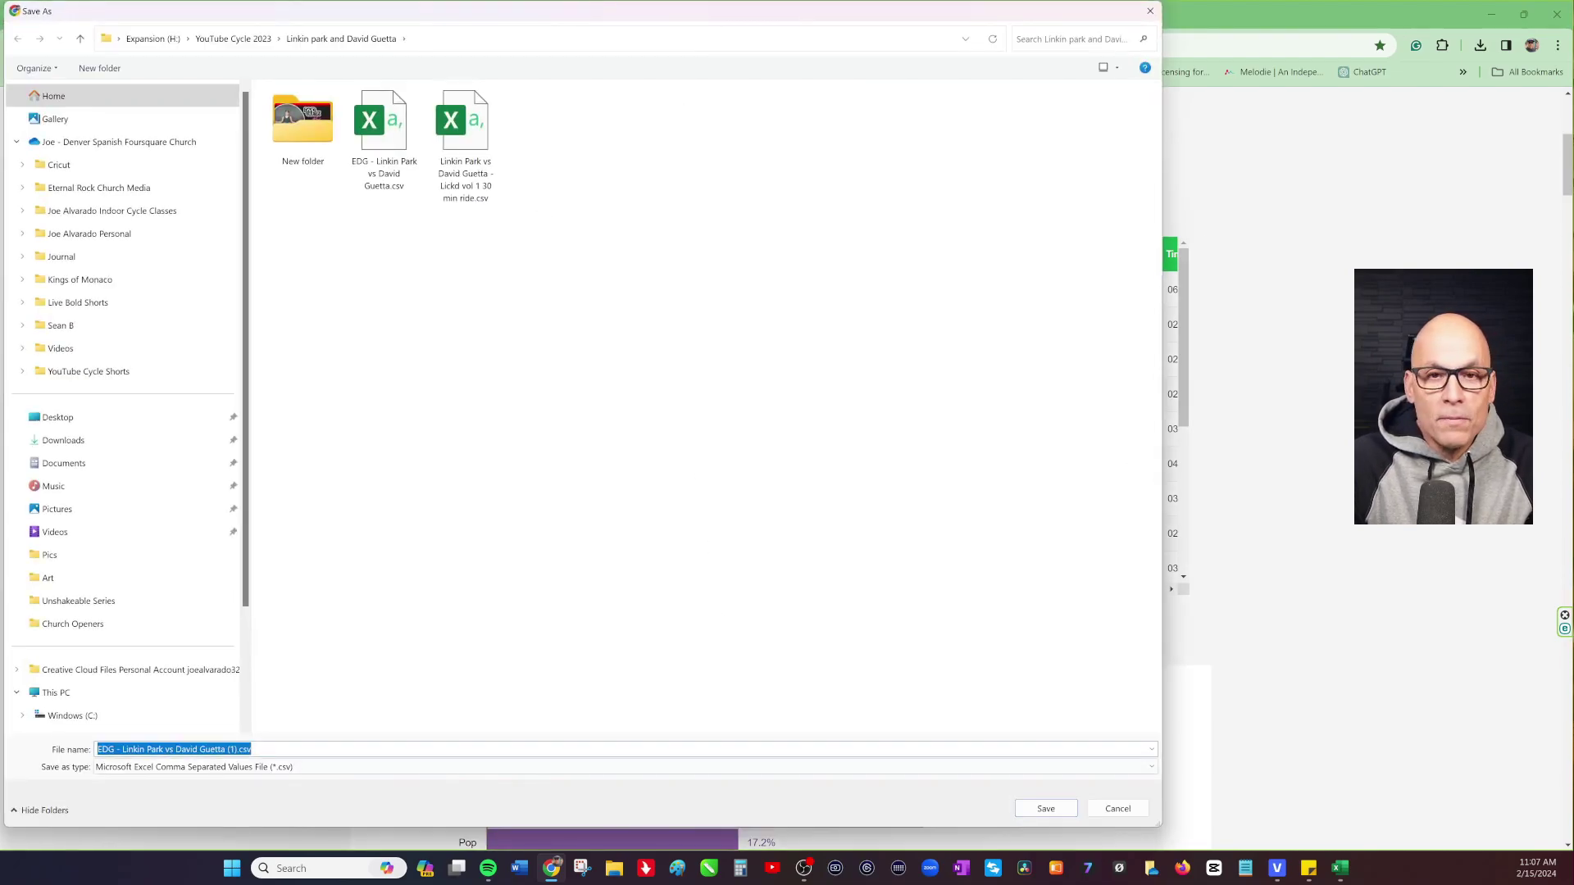
{"action": "left_click", "coordinate": [1116, 809]}
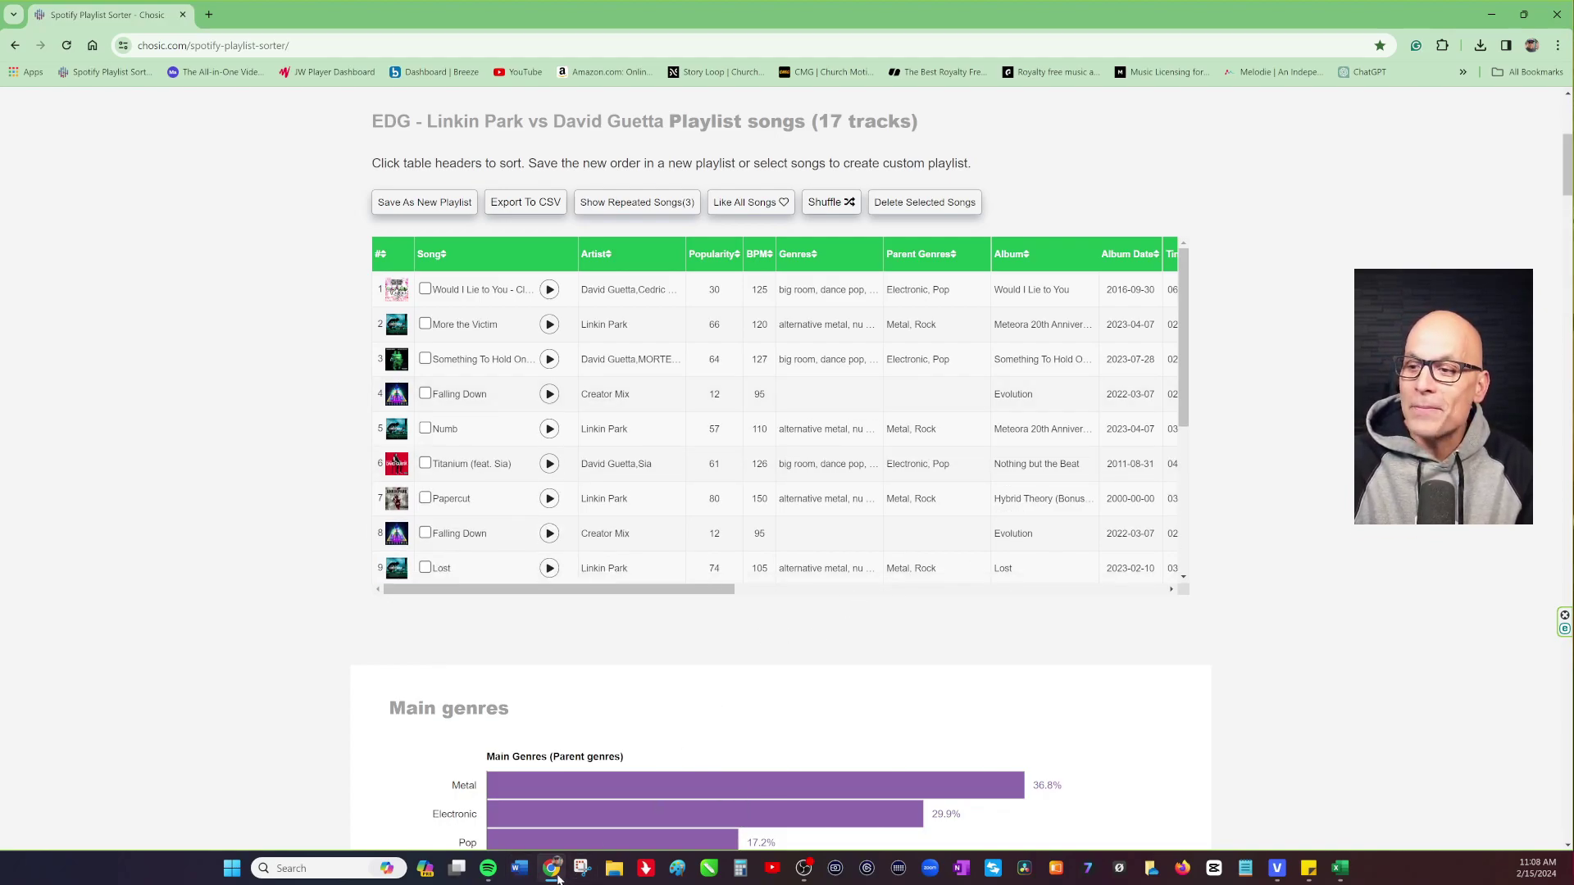
Switch to Excel with the "EDG - Linkin Park vs David Guetta.csv" file
{"action": "mouse_move", "coordinate": [558, 875]}
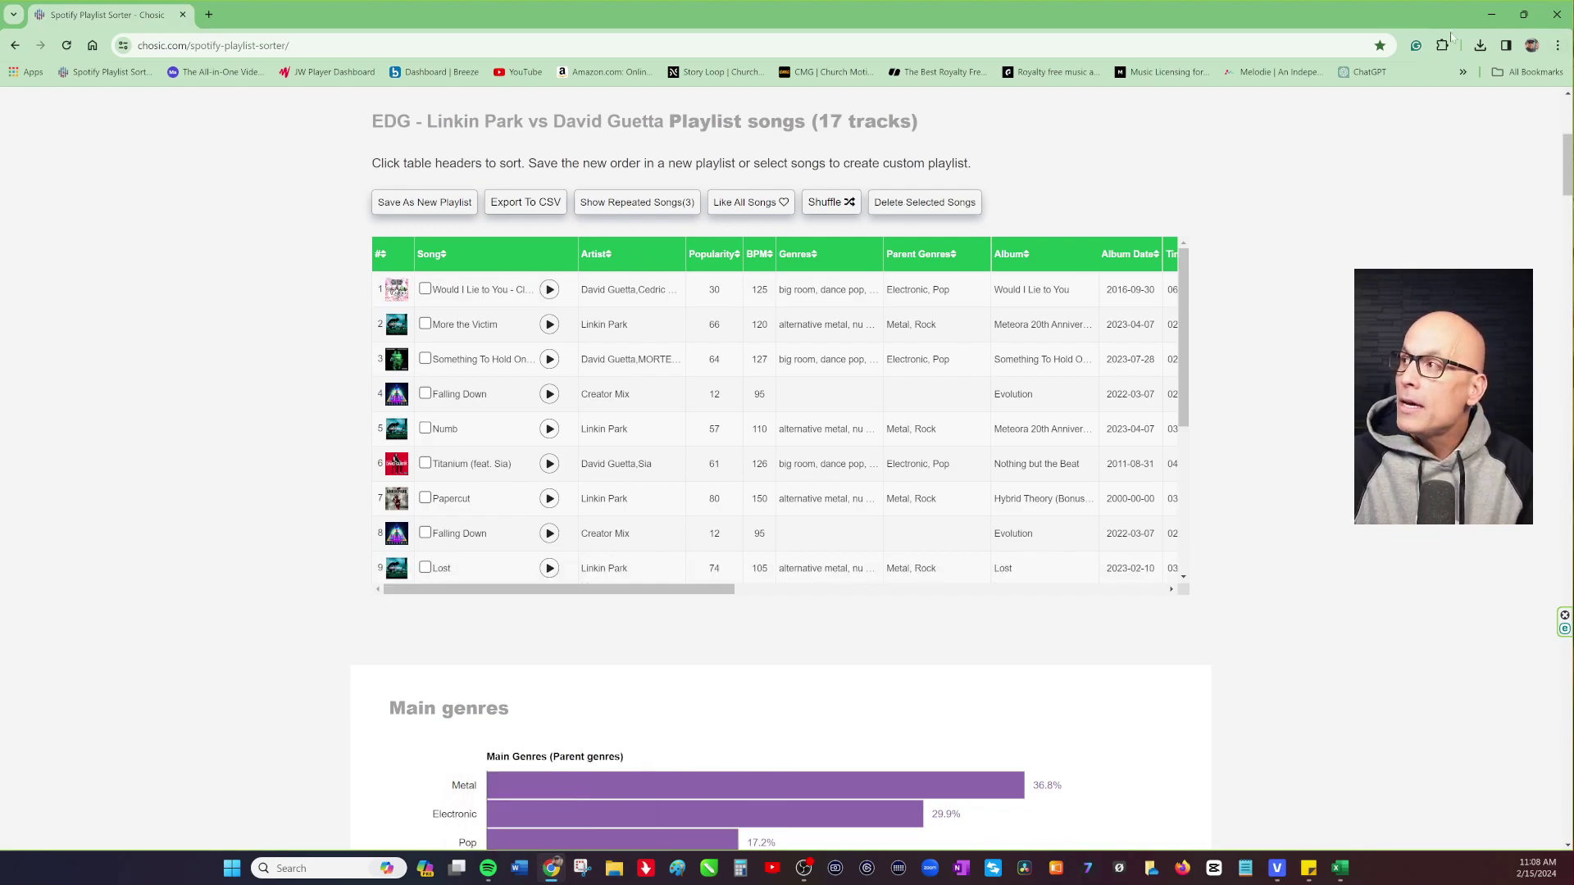
{"action": "left_click", "coordinate": [1491, 15]}
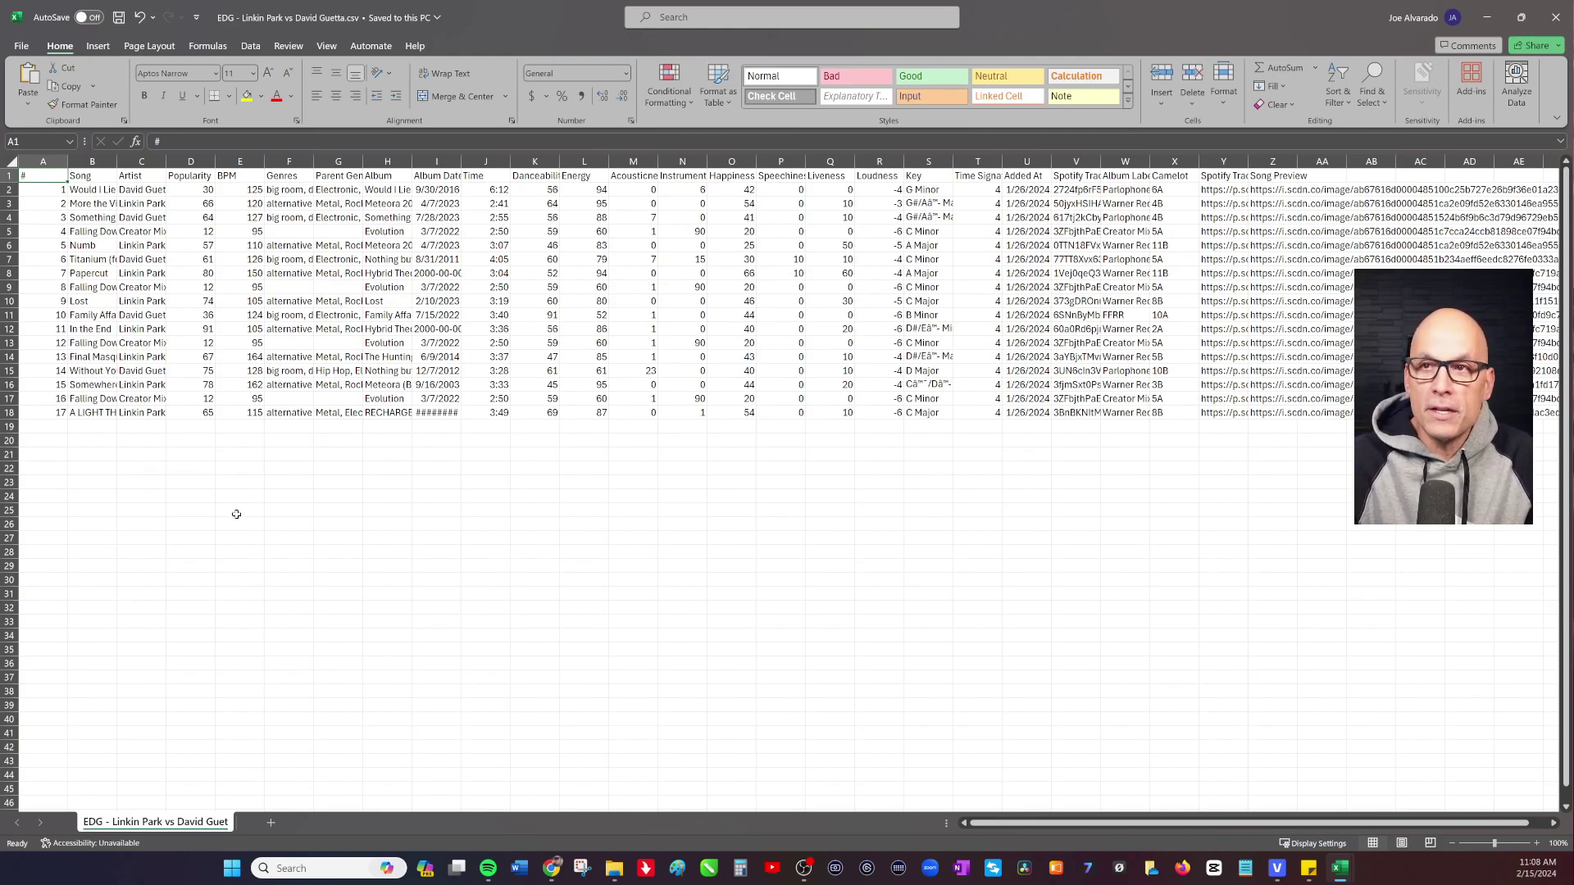
{"action": "left_click", "coordinate": [148, 483]}
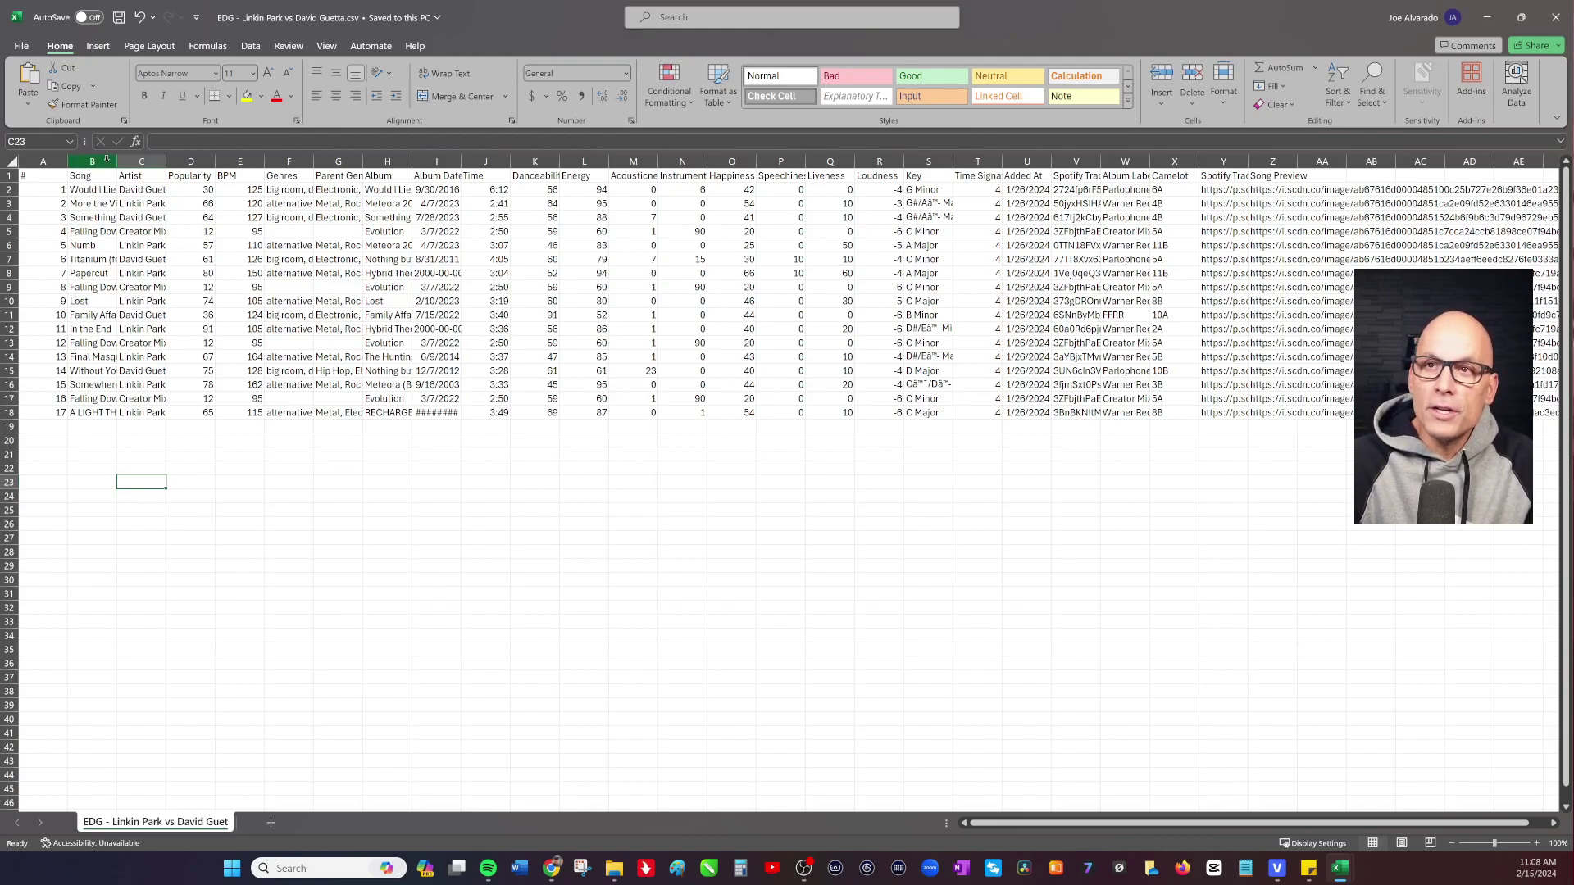
Delete the Popularity column from the song sheet
{"action": "left_click", "coordinate": [196, 161]}
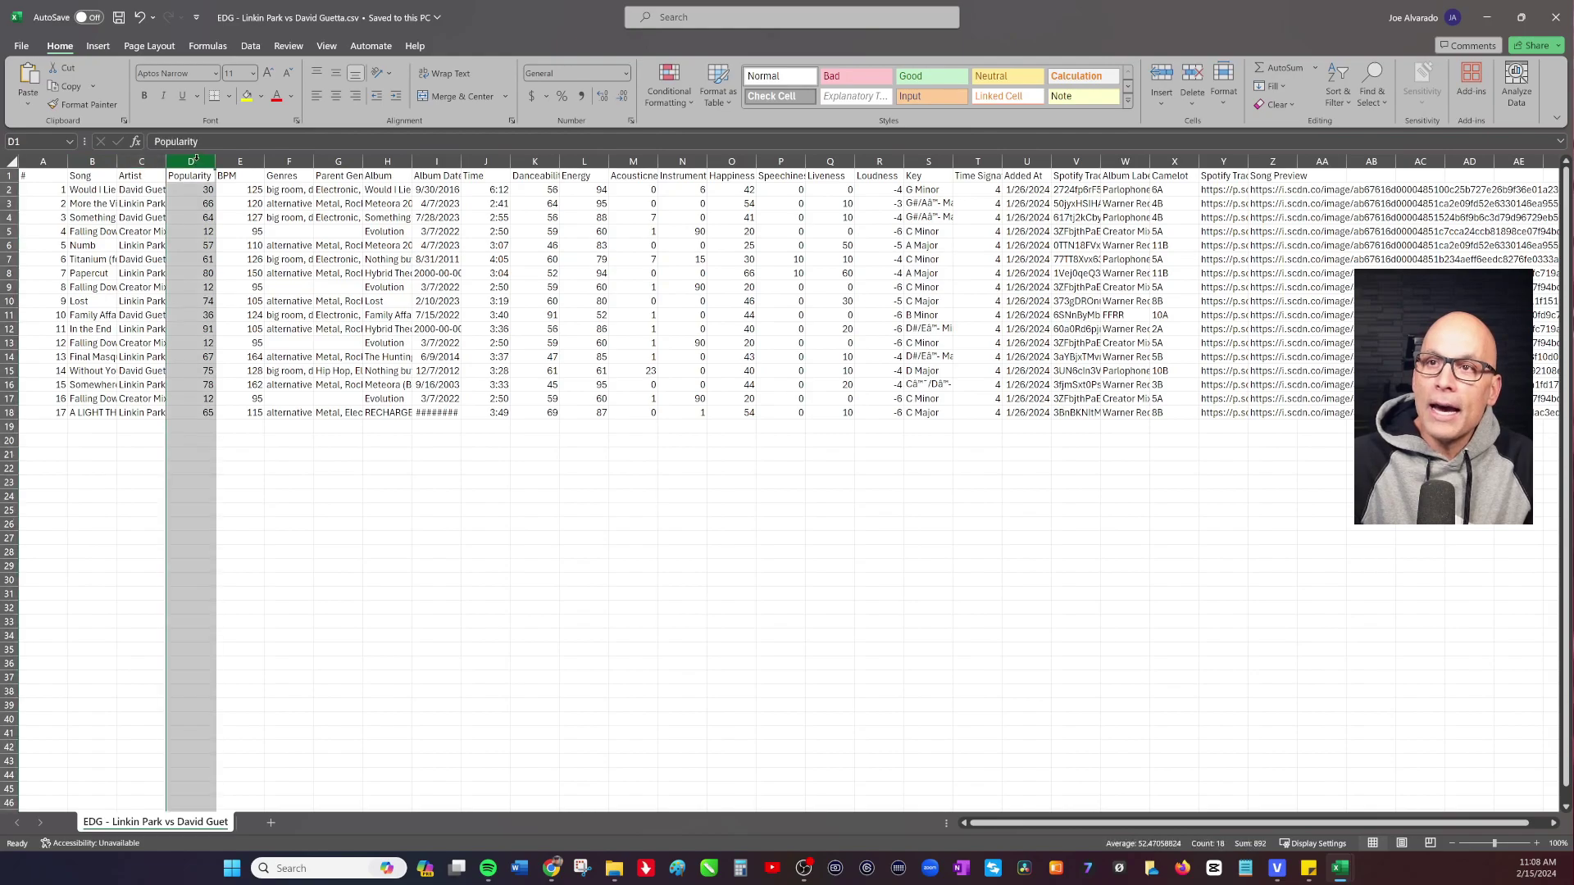
{"action": "left_click", "coordinate": [246, 487]}
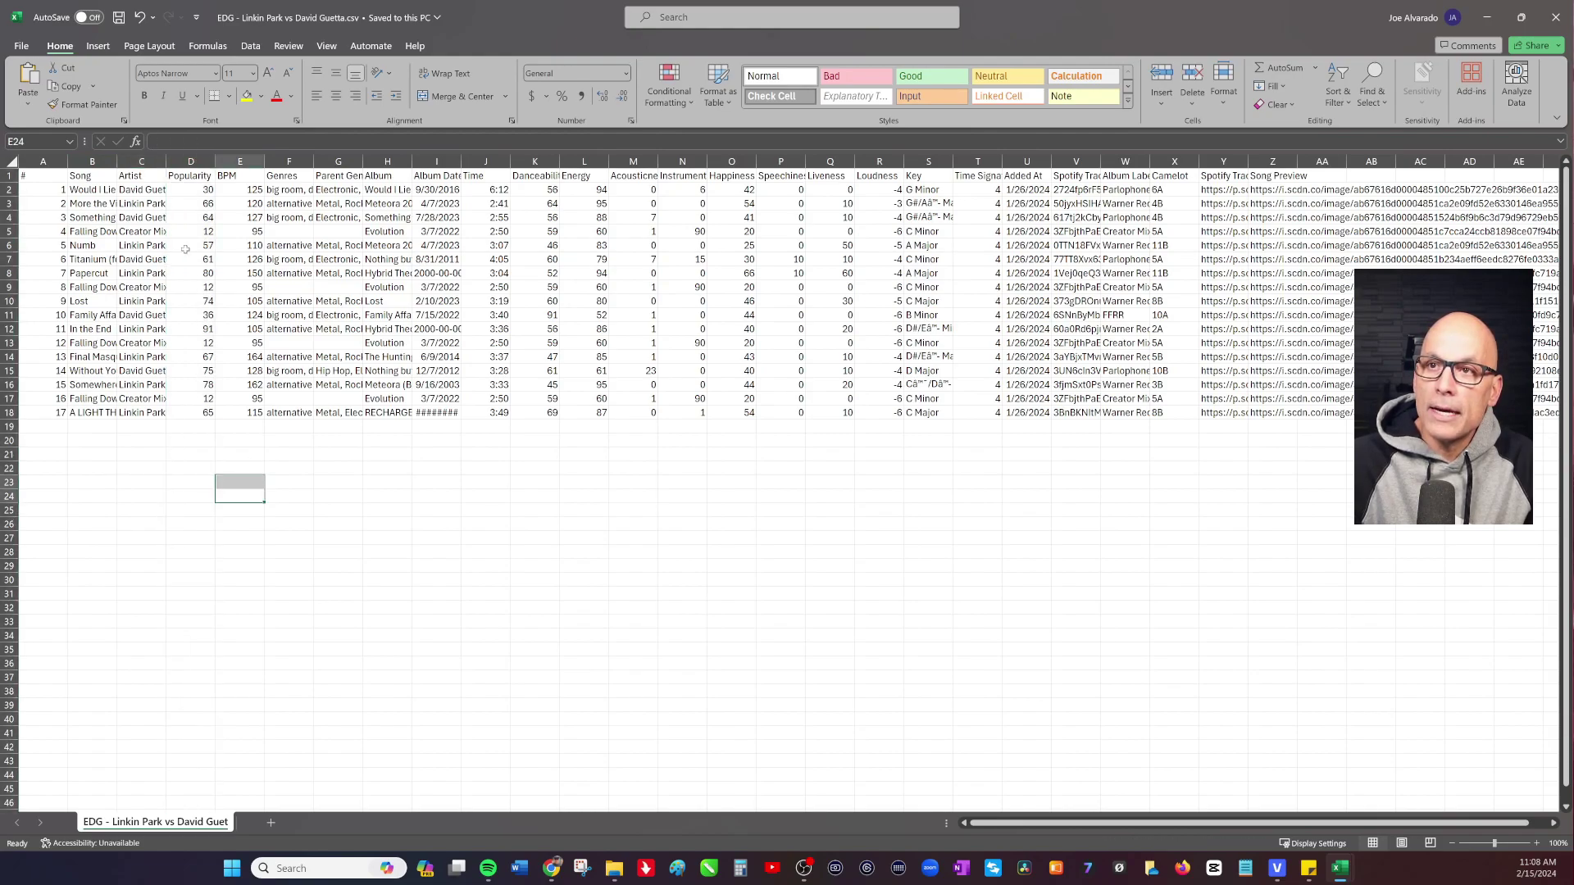
{"action": "left_click", "coordinate": [197, 159]}
{"action": "right_click", "coordinate": [197, 158]}
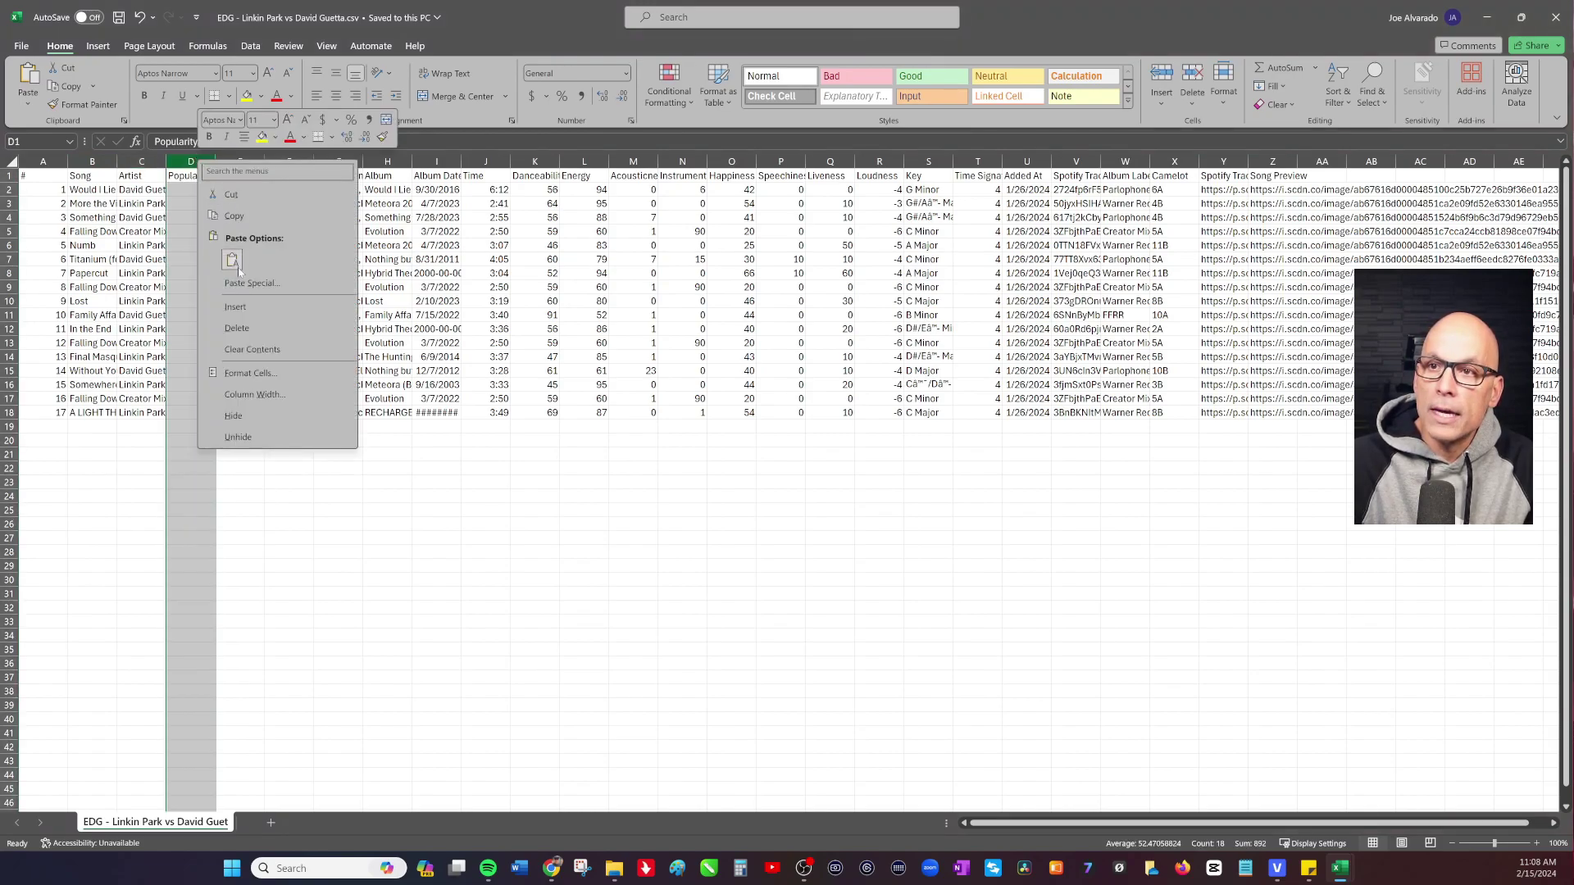
{"action": "left_click", "coordinate": [256, 316]}
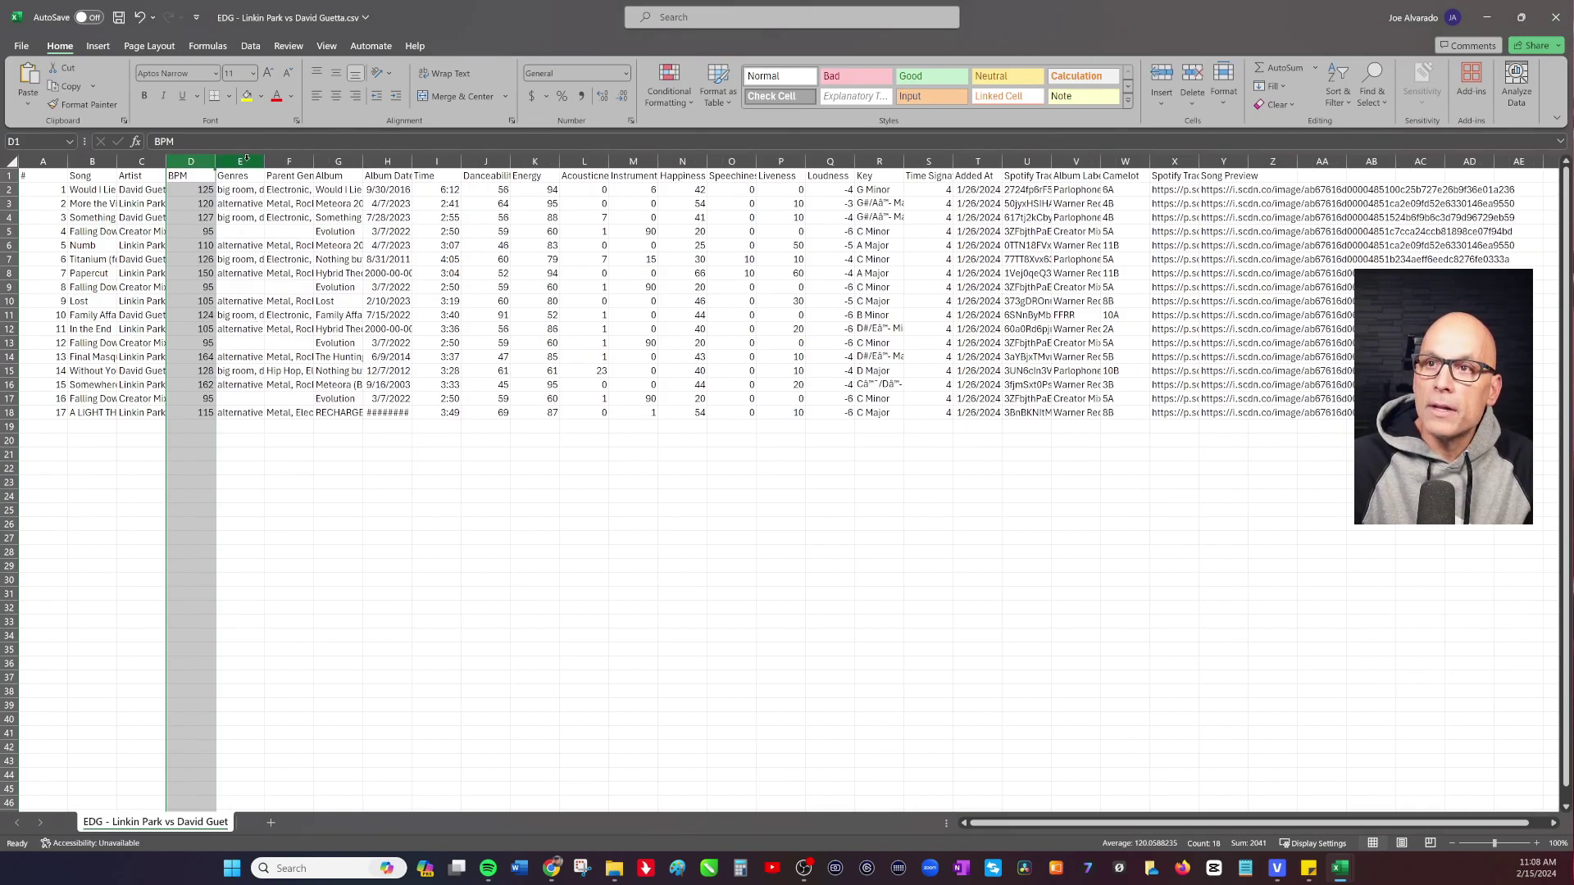
Delete the Genres, Parent Genres and Album columns together
{"action": "left_click_drag", "start_coordinate": [246, 158], "coordinate": [277, 162]}
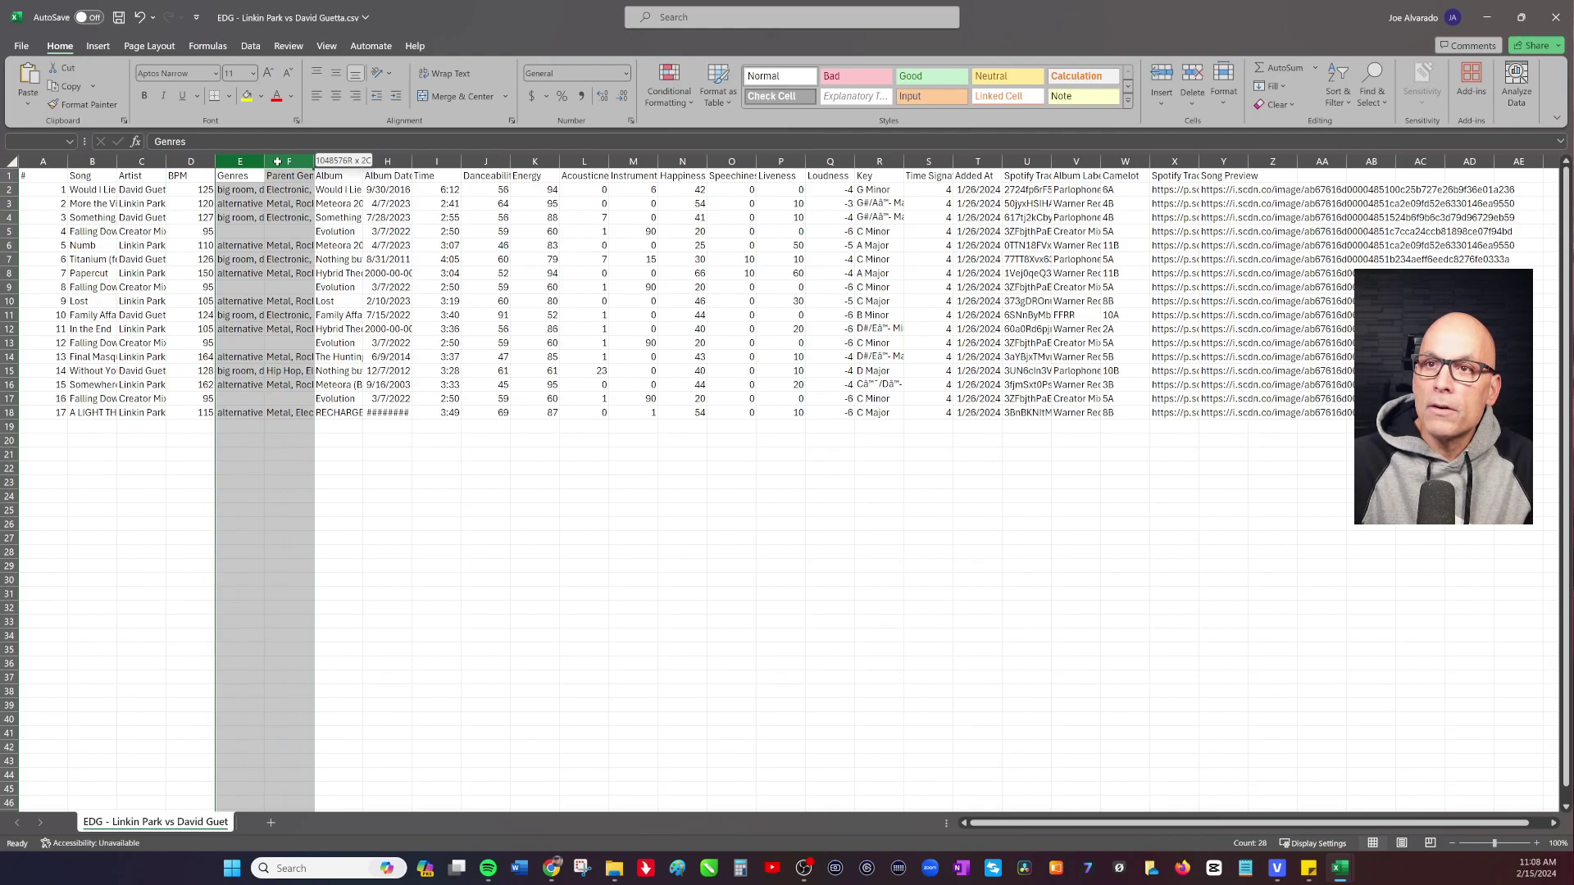
{"action": "left_click_drag", "start_coordinate": [300, 165], "coordinate": [338, 164]}
{"action": "right_click", "coordinate": [333, 168]}
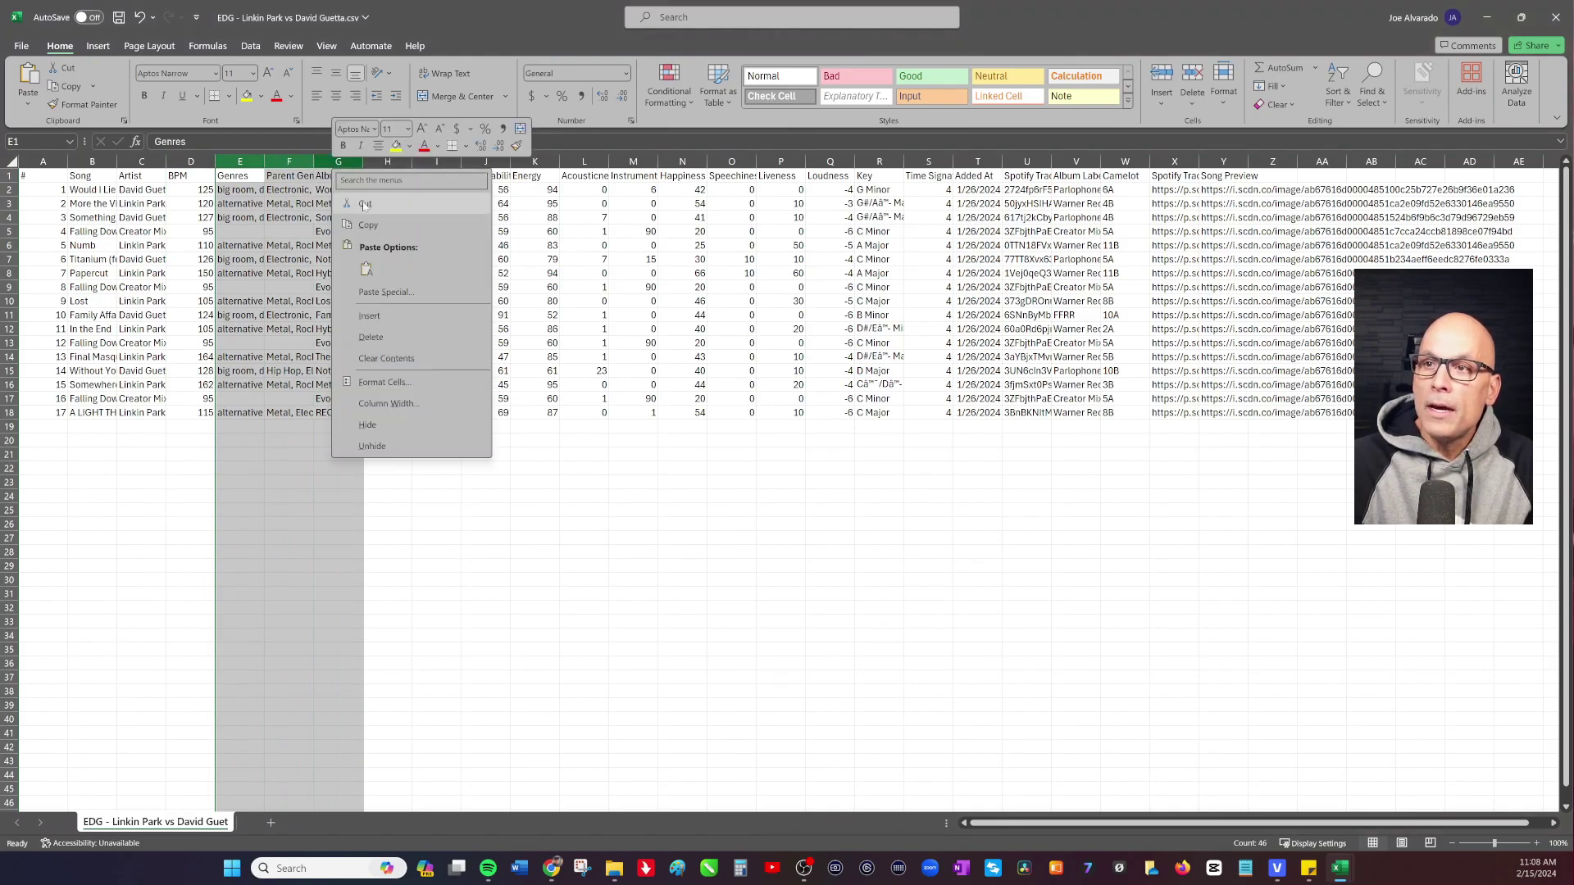
{"action": "left_click", "coordinate": [370, 337]}
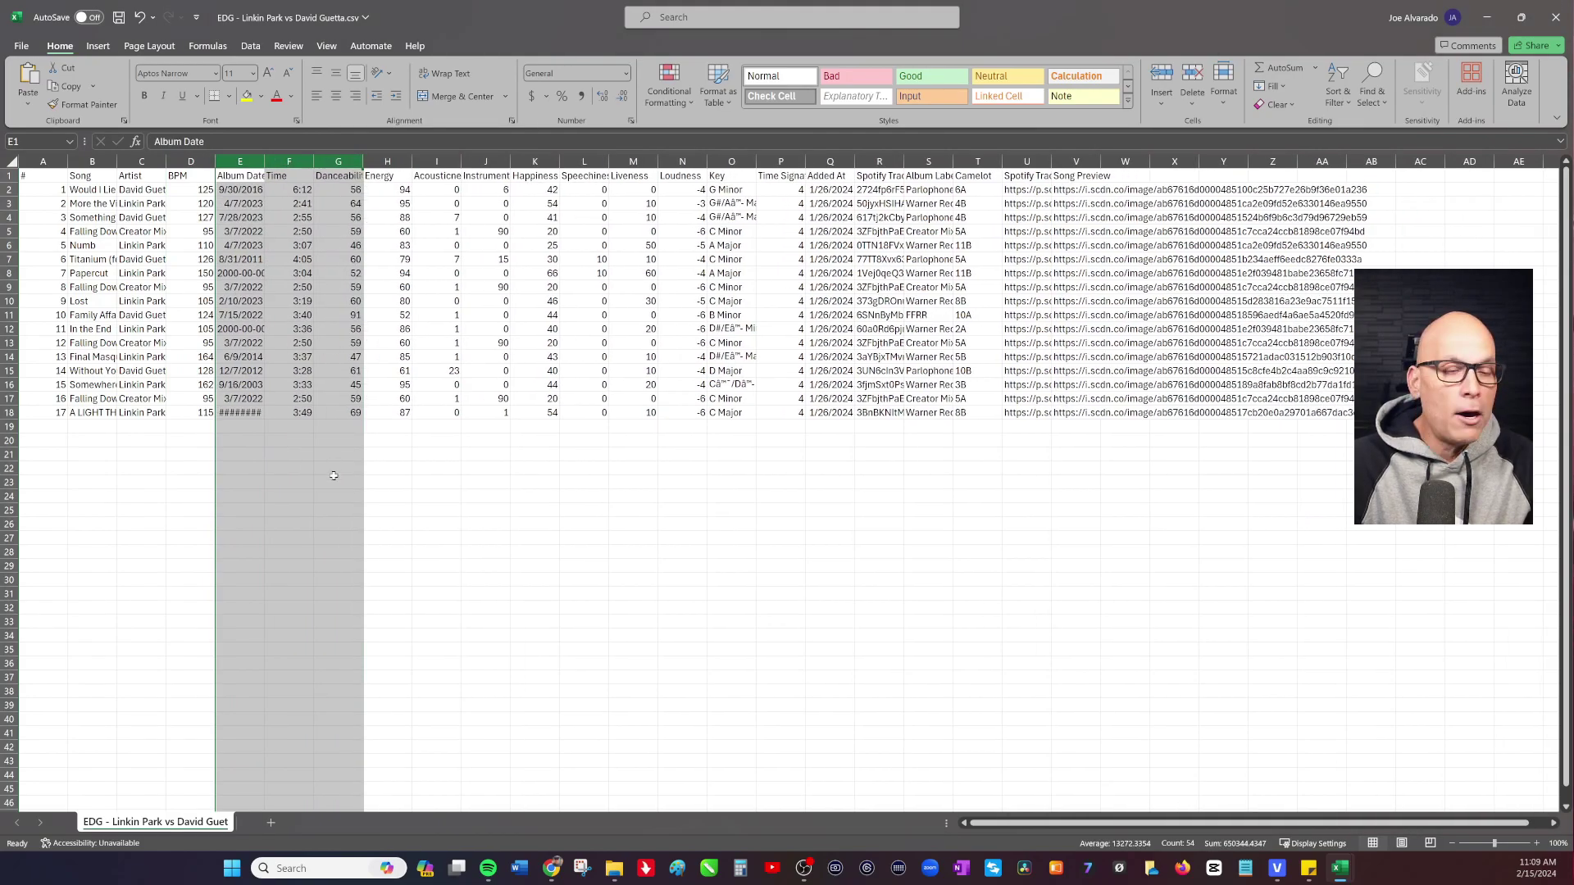
{"action": "left_click", "coordinate": [370, 555]}
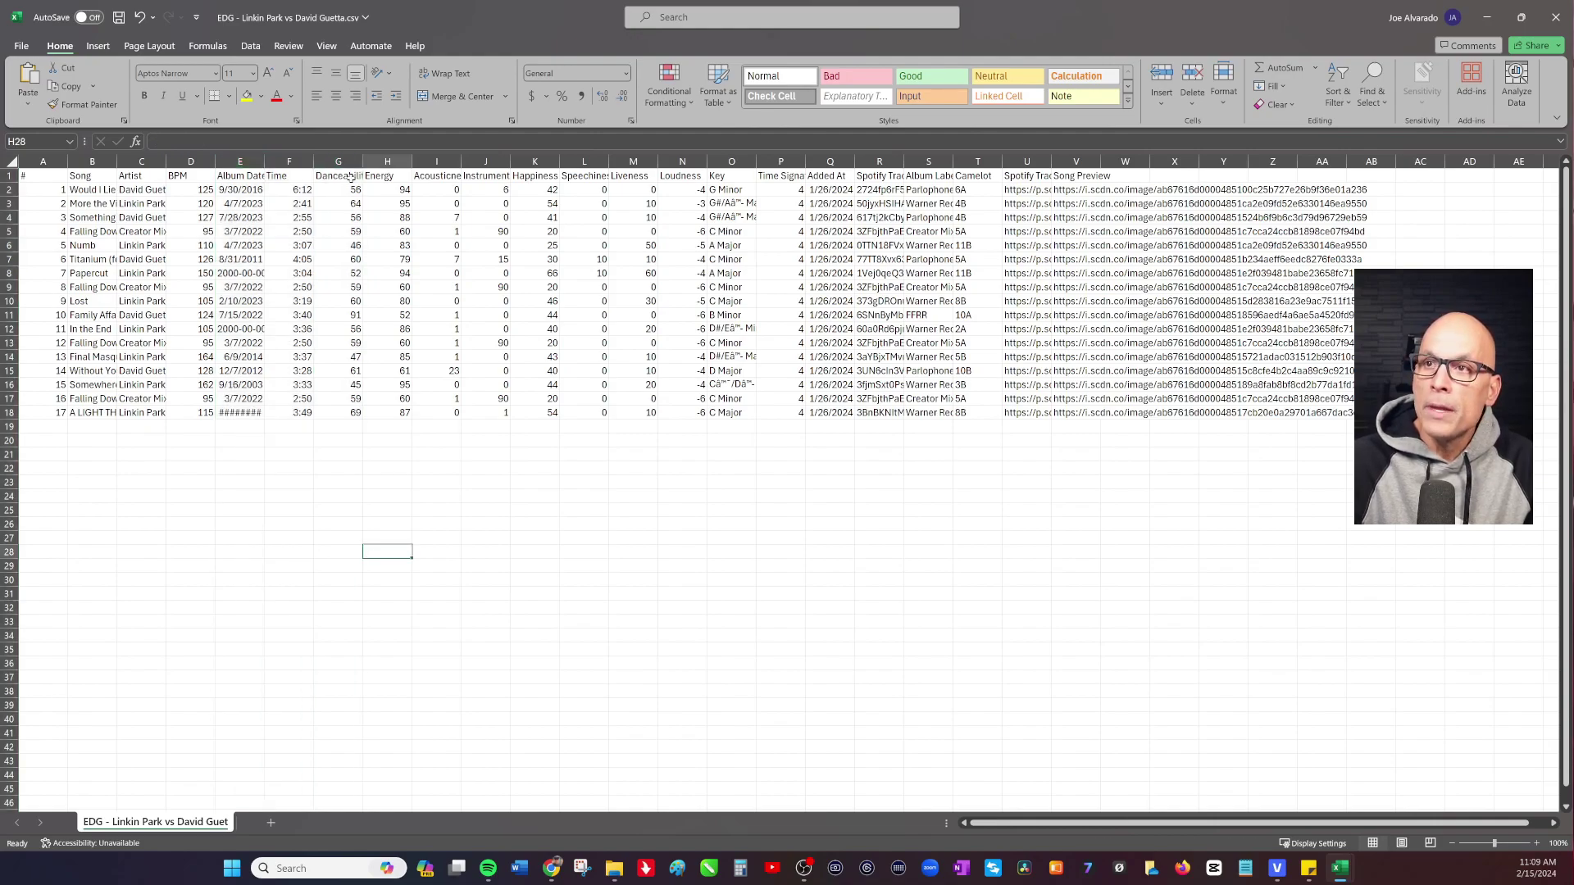
Delete all columns after Time, from Danceability through Song Preview
{"action": "left_click_drag", "start_coordinate": [343, 157], "coordinate": [1025, 164]}
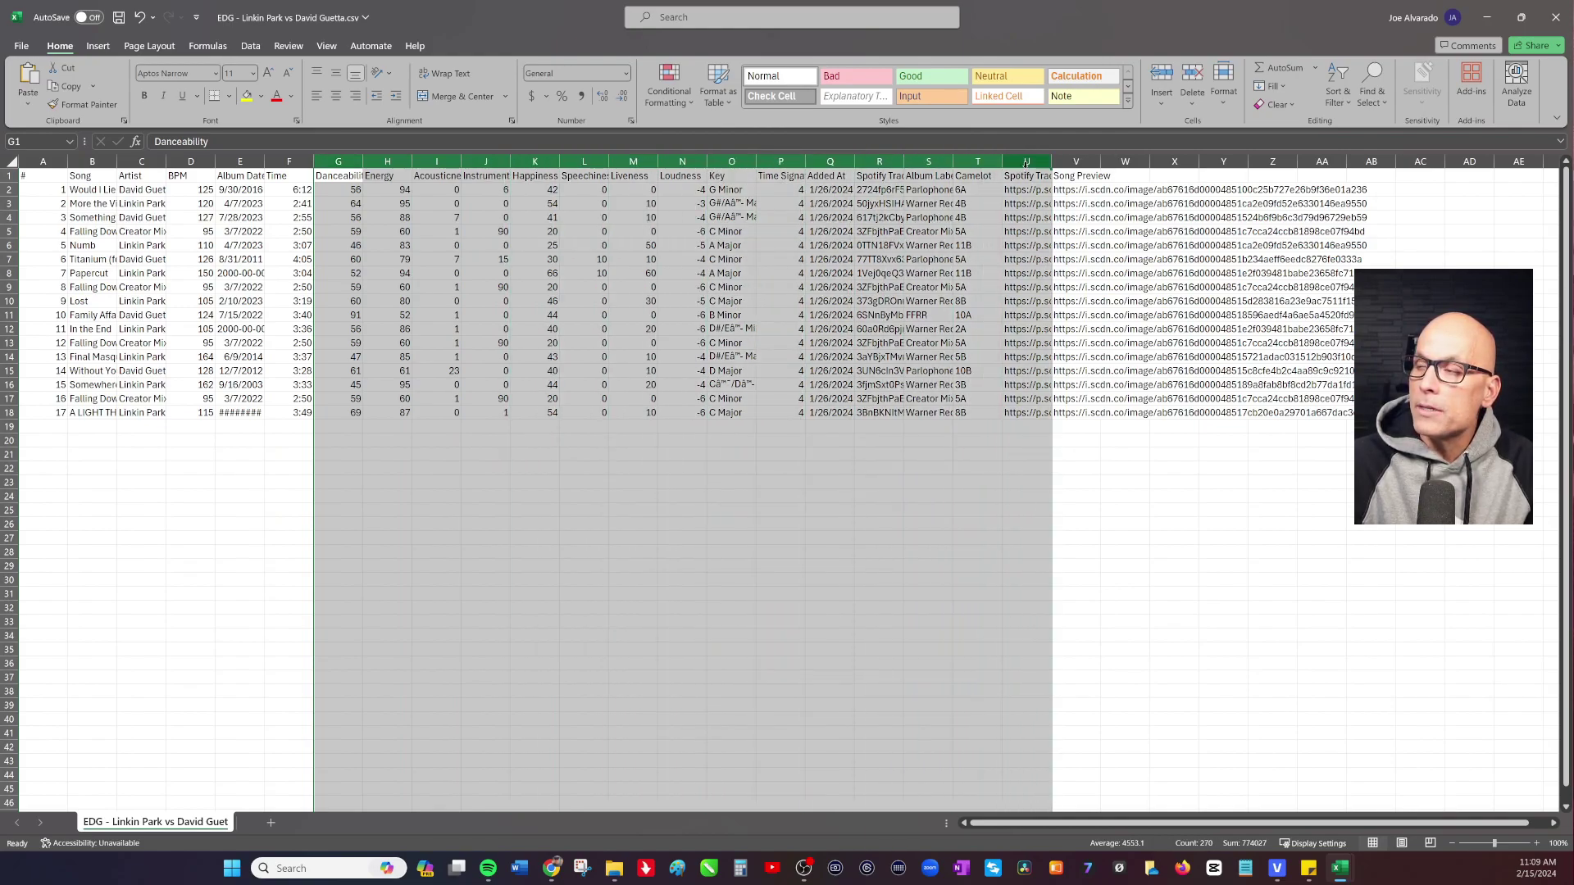
{"action": "right_click", "coordinate": [1025, 164]}
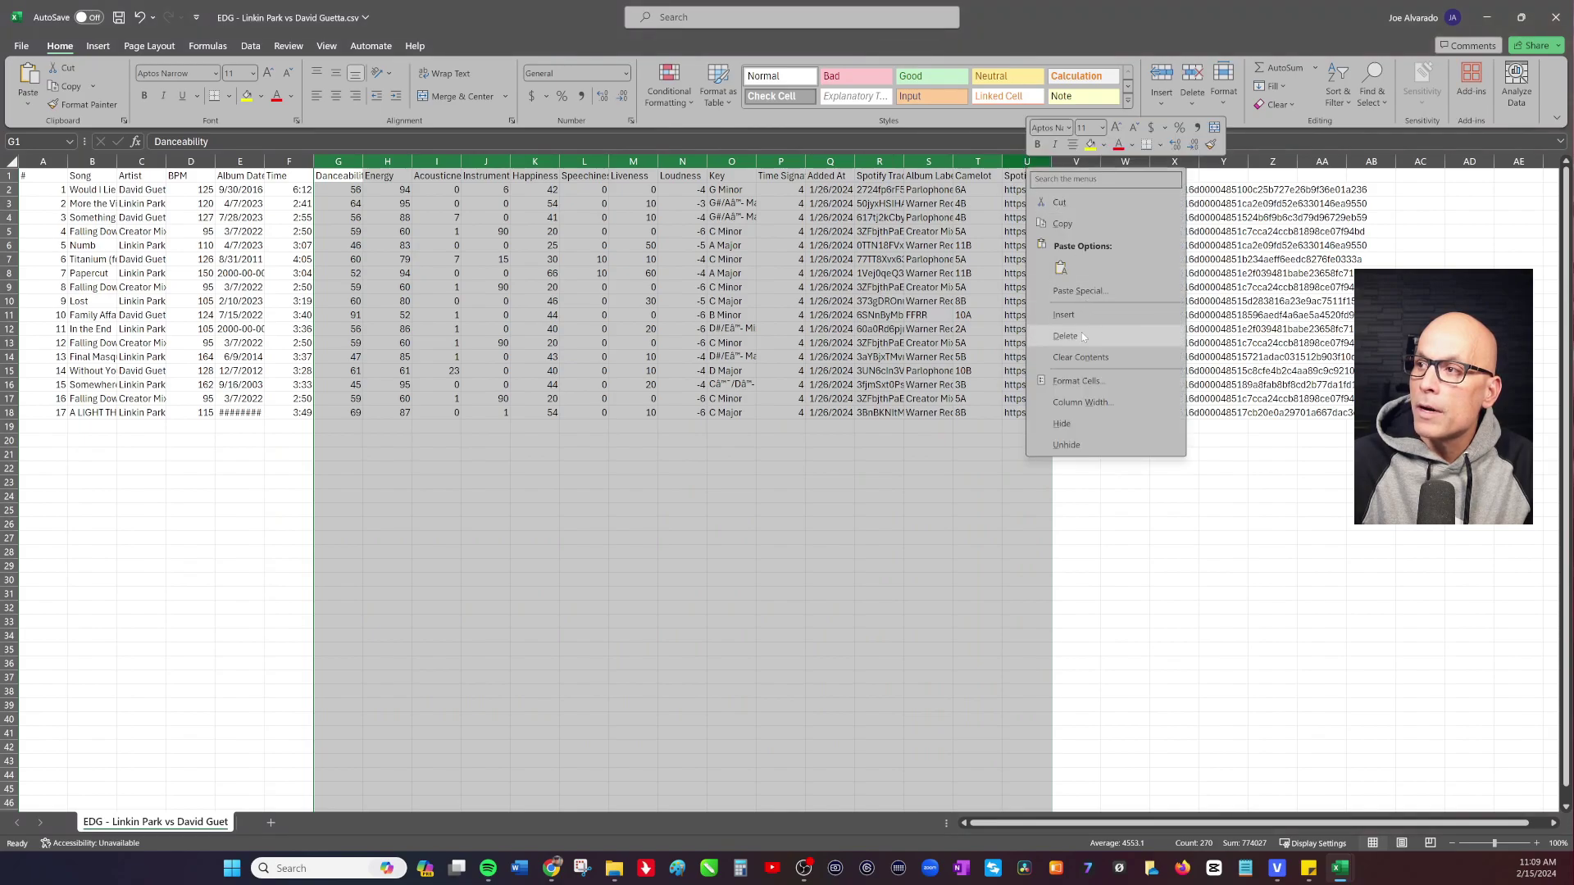
{"action": "left_click", "coordinate": [1042, 350]}
{"action": "right_click", "coordinate": [366, 160]}
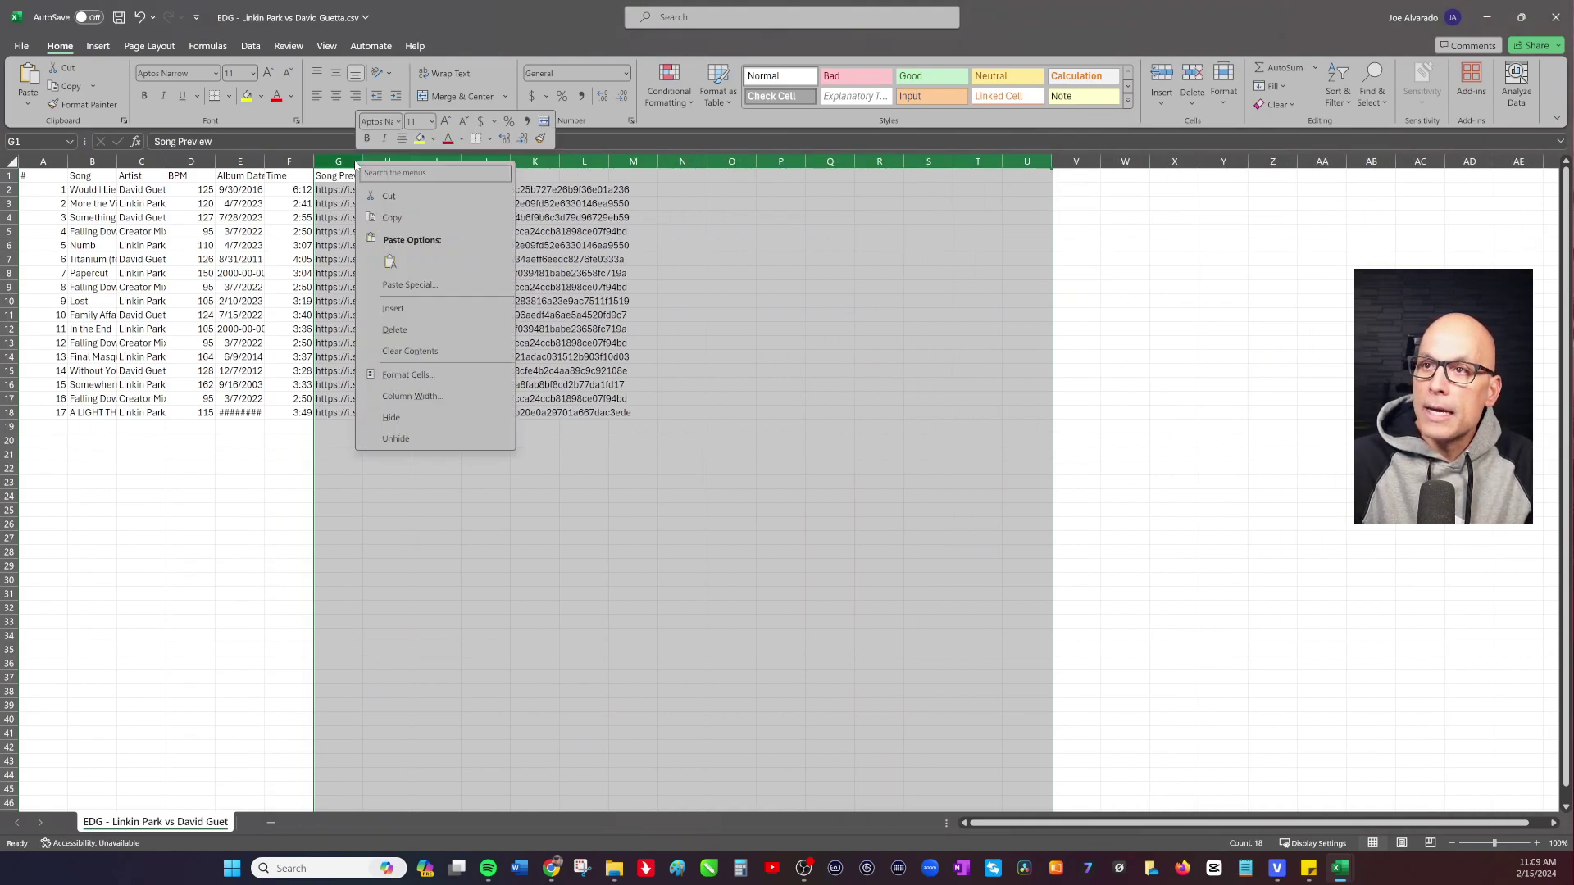
{"action": "left_click", "coordinate": [389, 330]}
{"action": "left_click", "coordinate": [289, 554]}
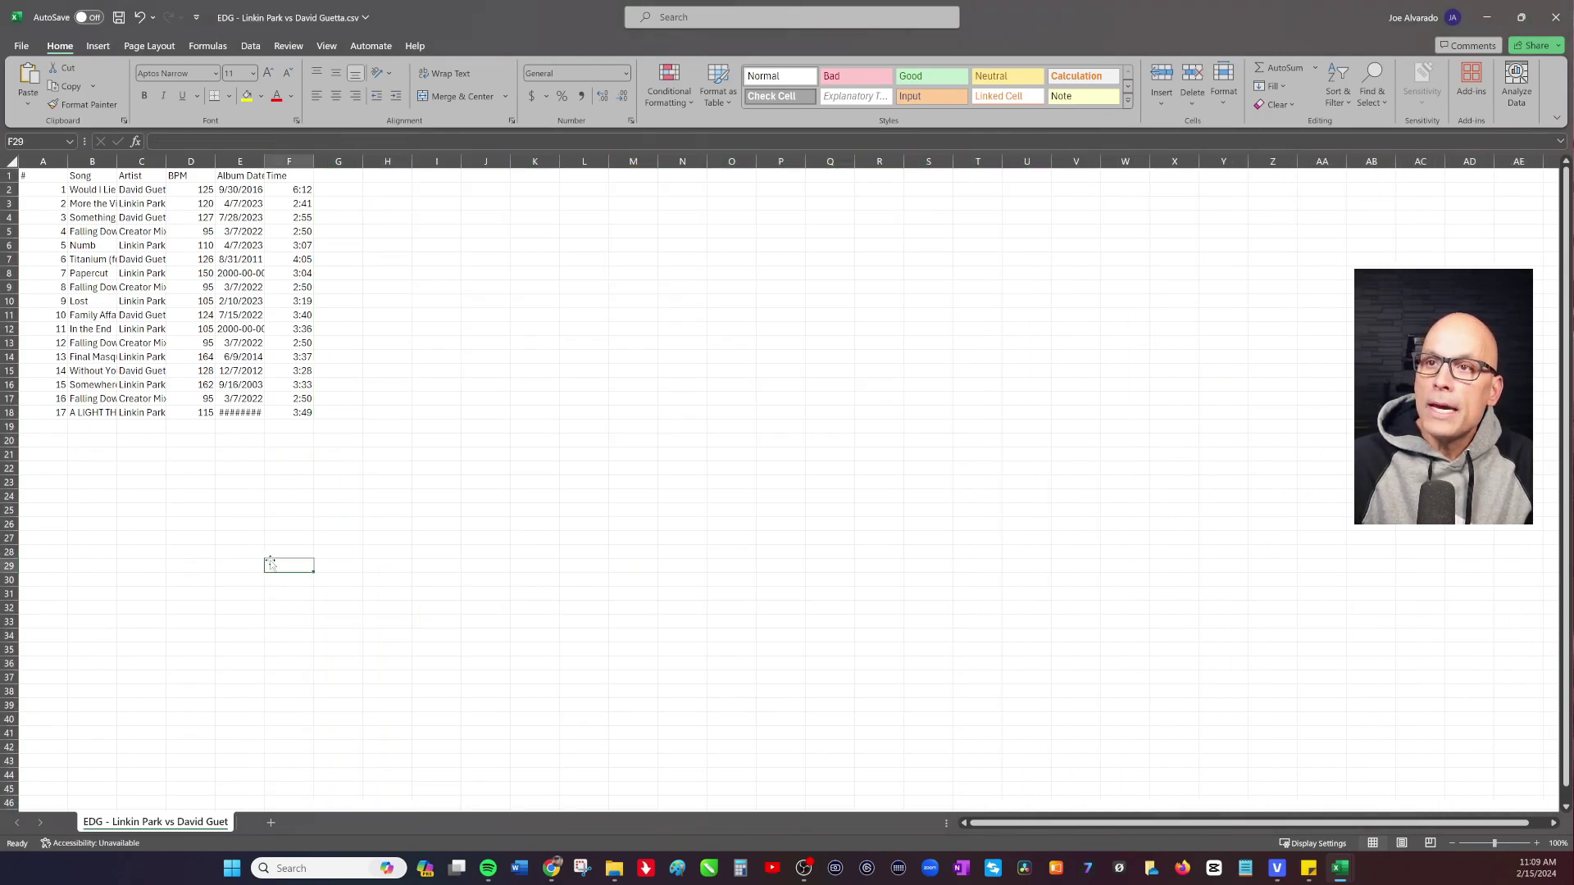
Delete the Album Date column, keeping only number, song, artist, BPM and time
{"action": "left_click", "coordinate": [244, 162]}
{"action": "right_click", "coordinate": [243, 161]}
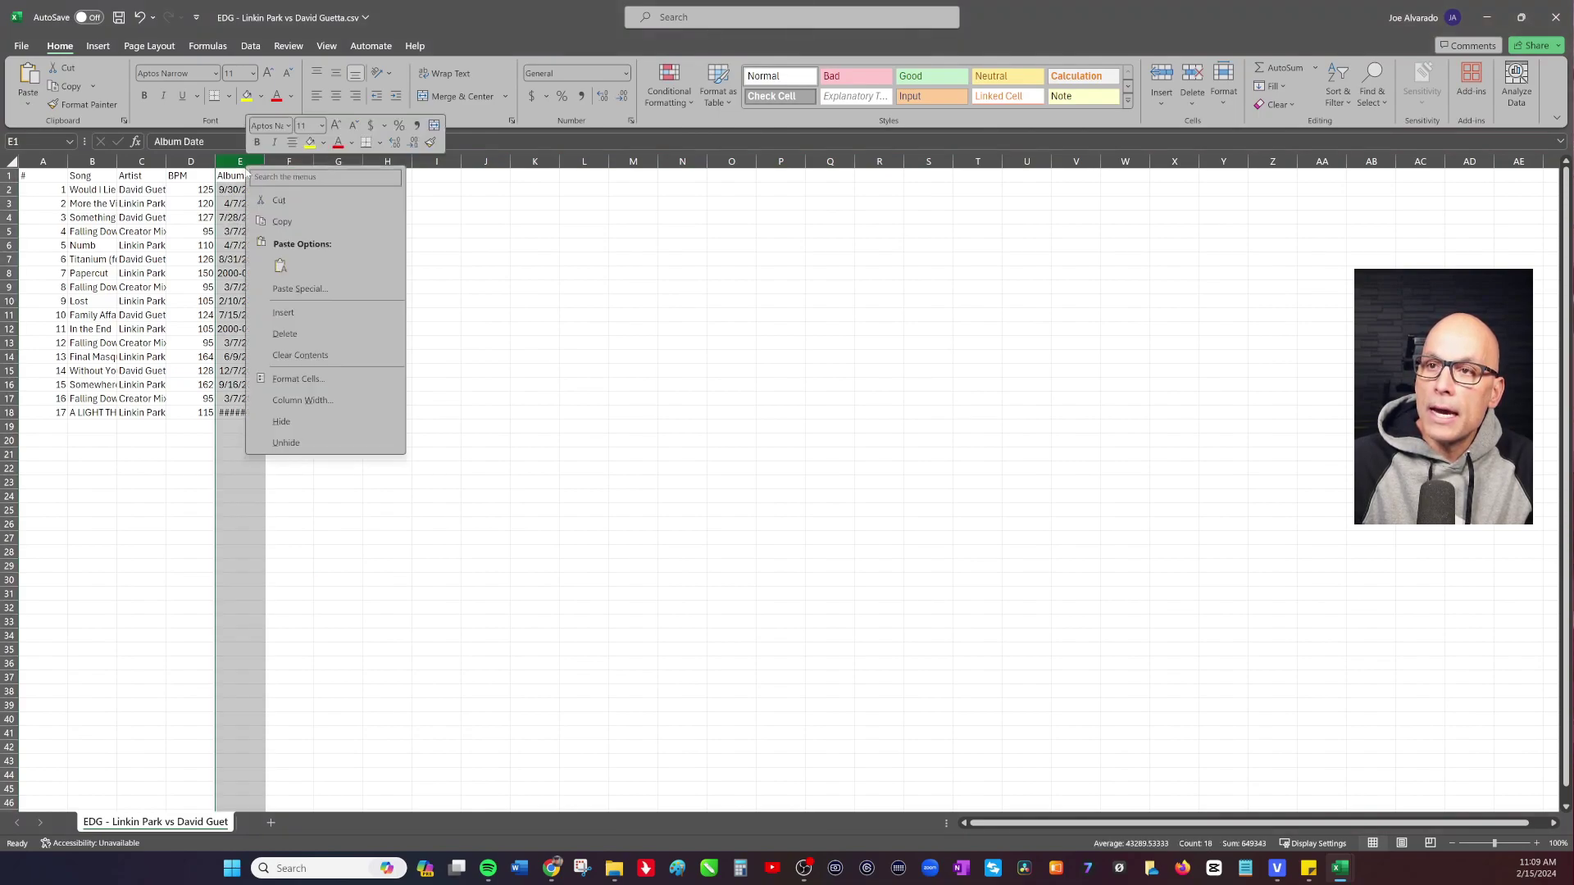
{"action": "left_click", "coordinate": [269, 331]}
{"action": "left_click", "coordinate": [288, 524]}
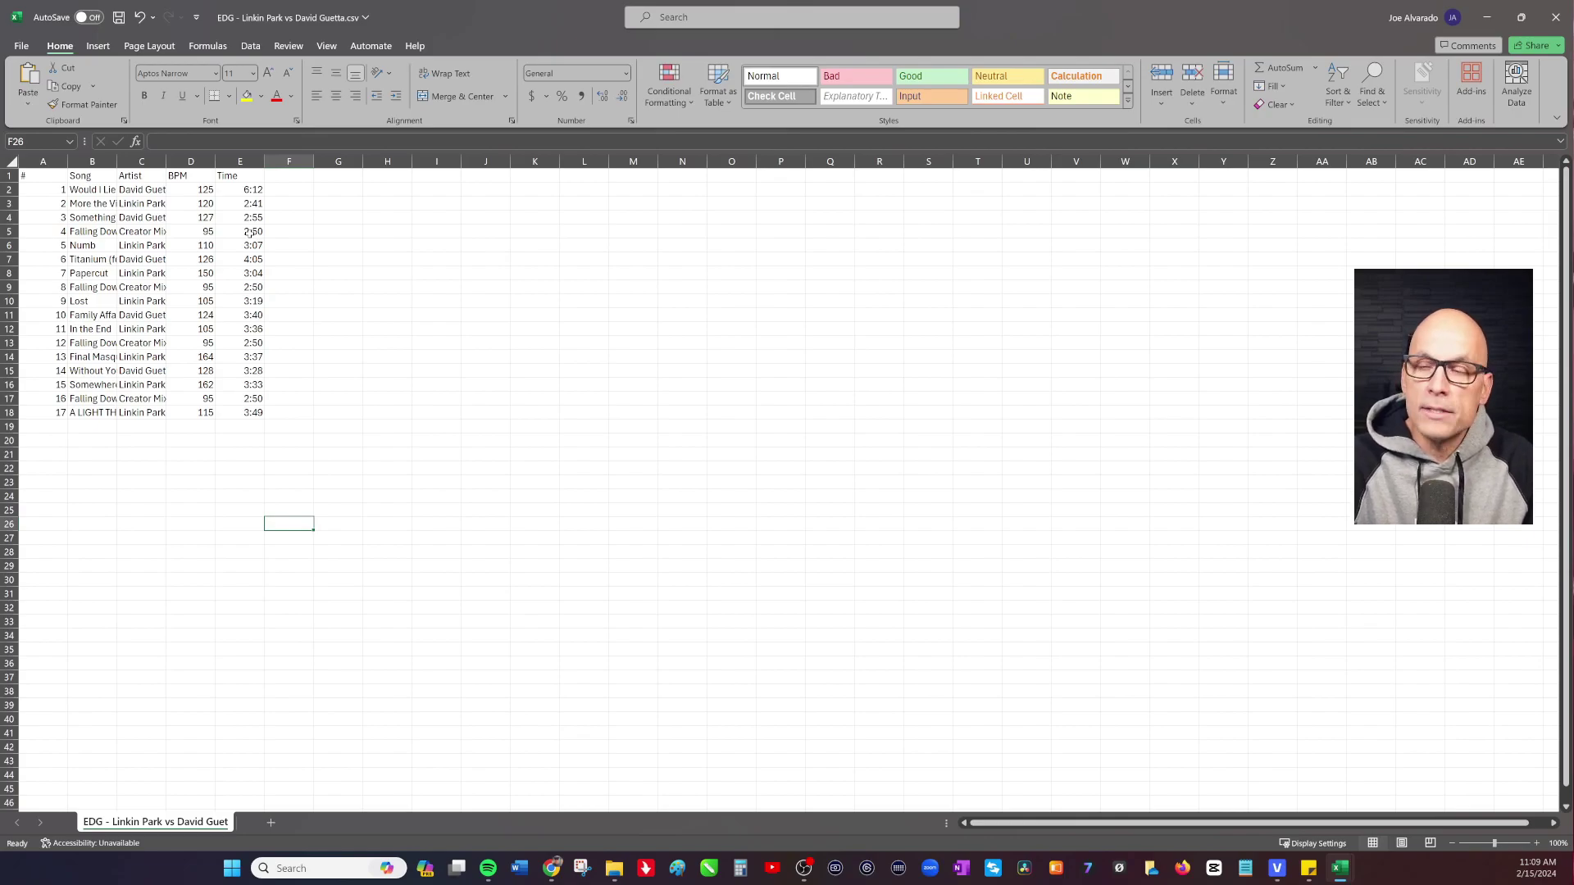
Auto-fit the widths of columns A to E to their contents
{"action": "double_click", "coordinate": [264, 167]}
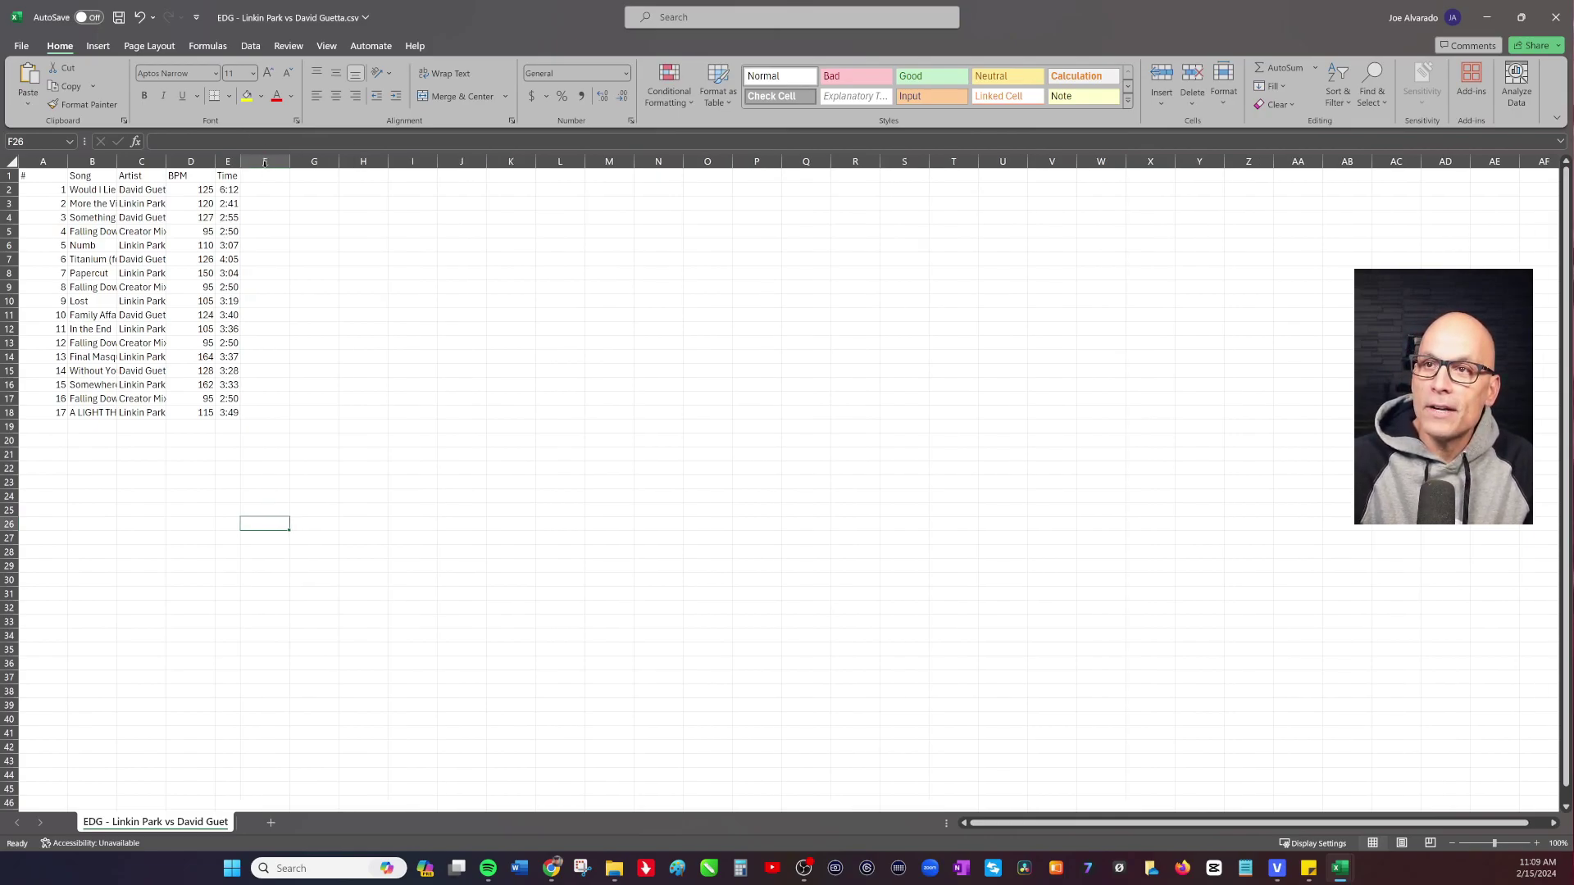
{"action": "double_click", "coordinate": [218, 156]}
{"action": "double_click", "coordinate": [167, 158]}
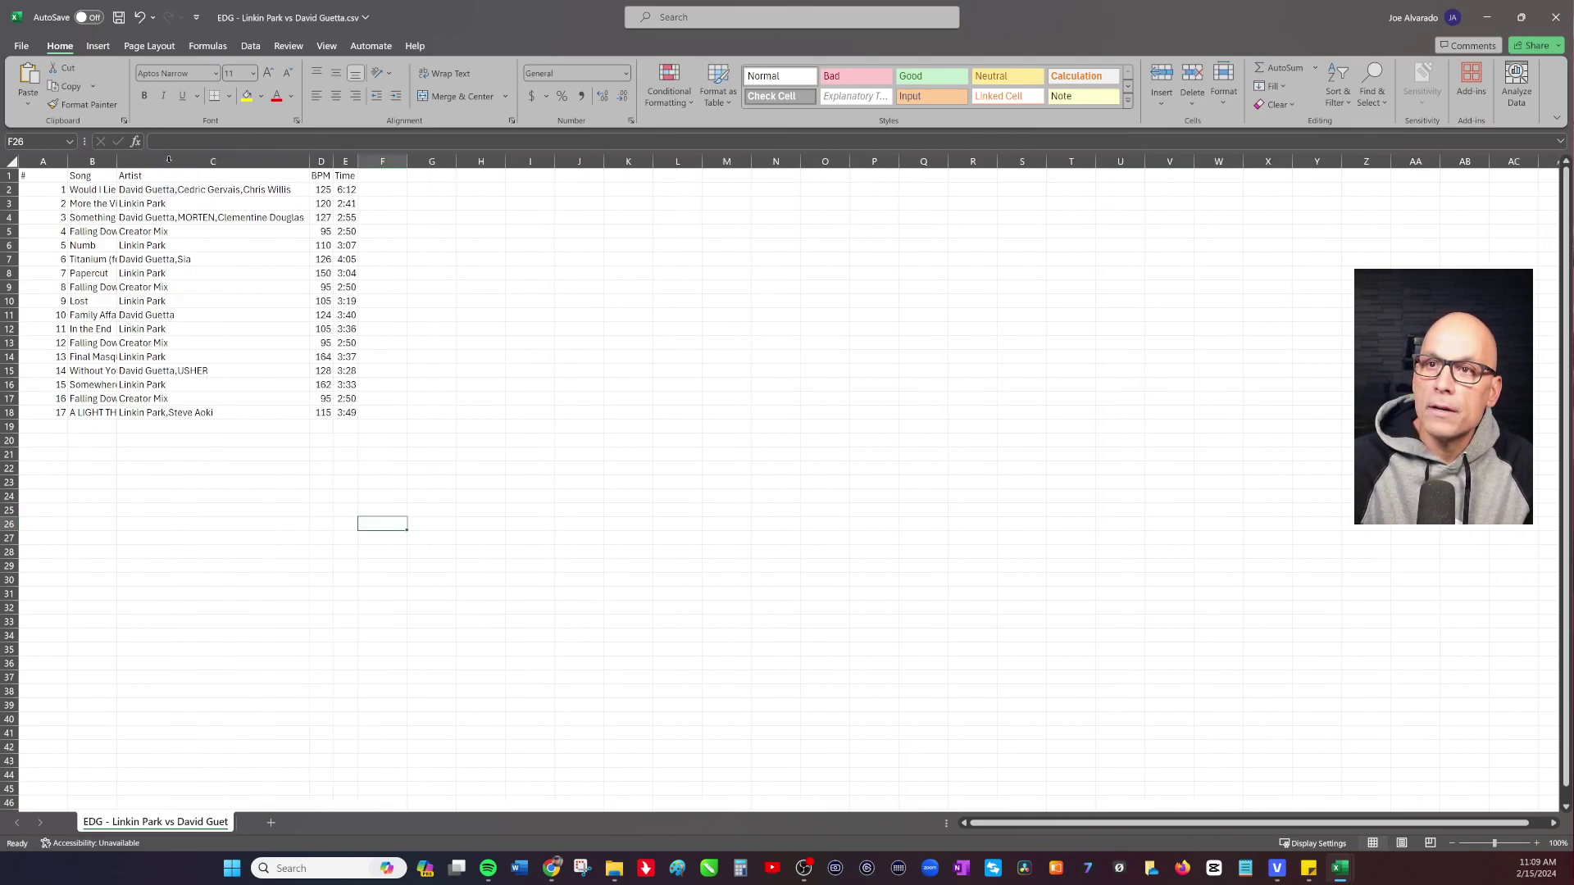
{"action": "double_click", "coordinate": [118, 158]}
{"action": "double_click", "coordinate": [69, 162]}
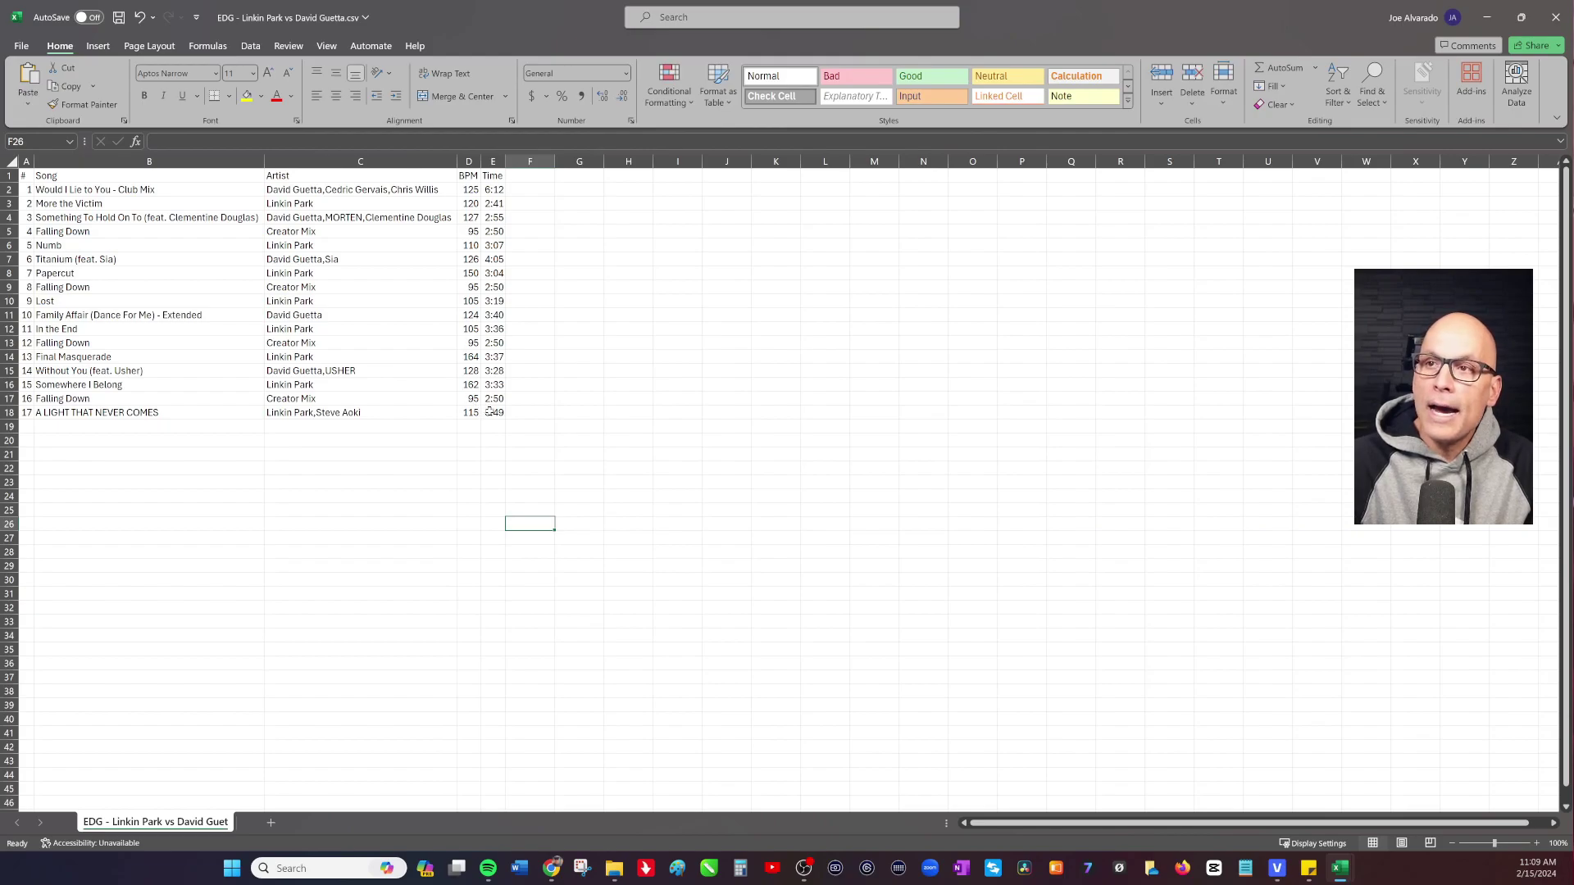
Set the font size of the whole song table, A1:E18, to 20
{"action": "left_click_drag", "start_coordinate": [490, 413], "coordinate": [25, 176]}
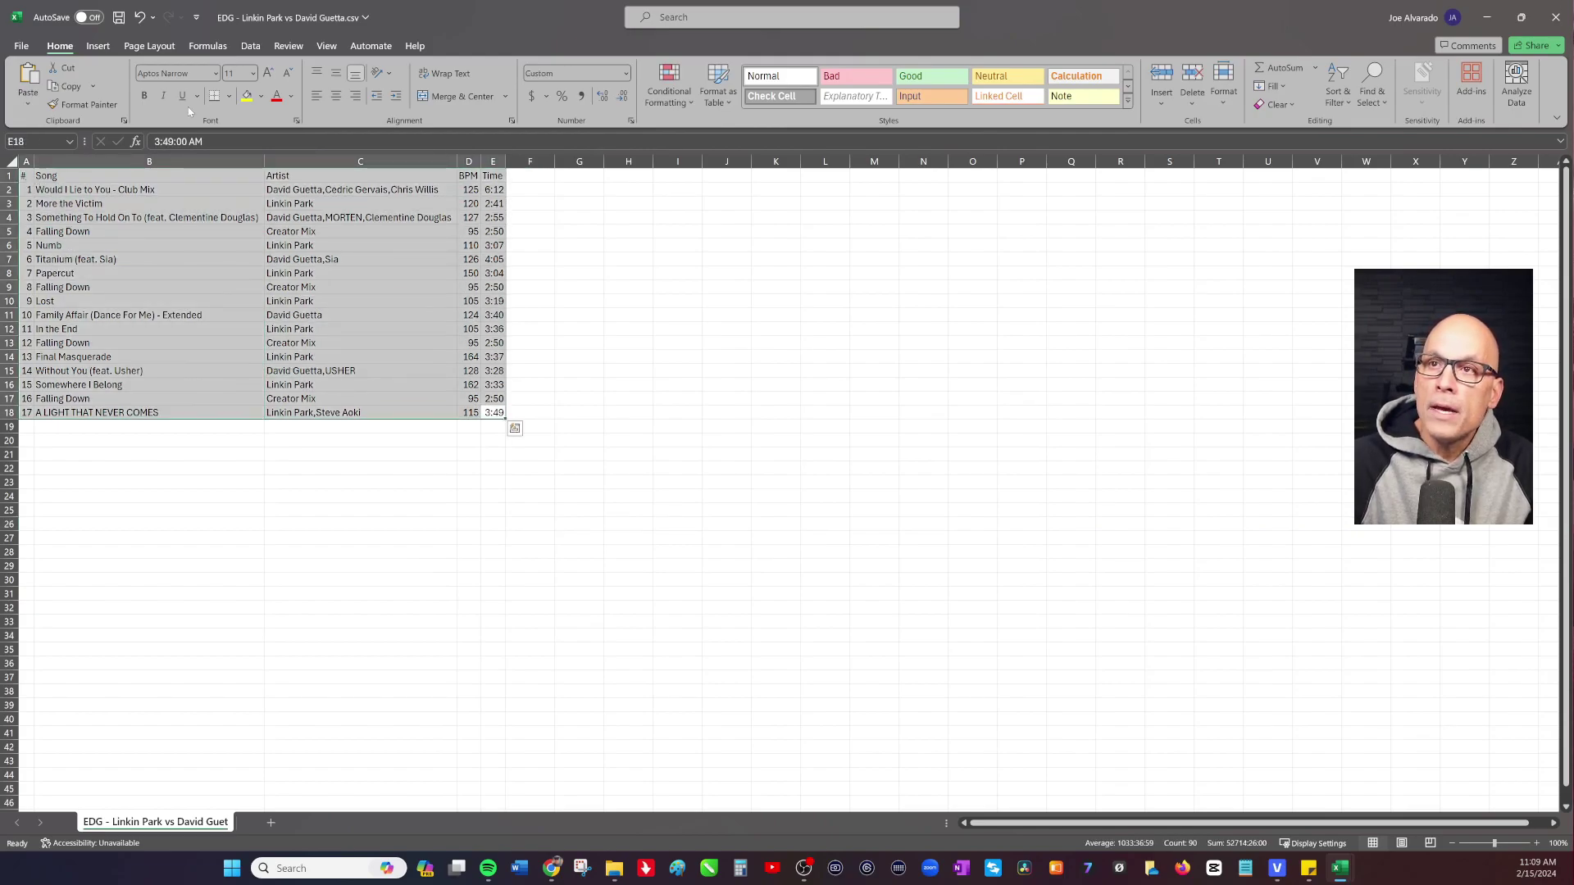
{"action": "left_click", "coordinate": [253, 73]}
{"action": "left_click", "coordinate": [235, 237]}
{"action": "left_click", "coordinate": [320, 356]}
Auto-fit the widths of the Song, Time and BPM columns to the enlarged text
{"action": "double_click", "coordinate": [277, 159]}
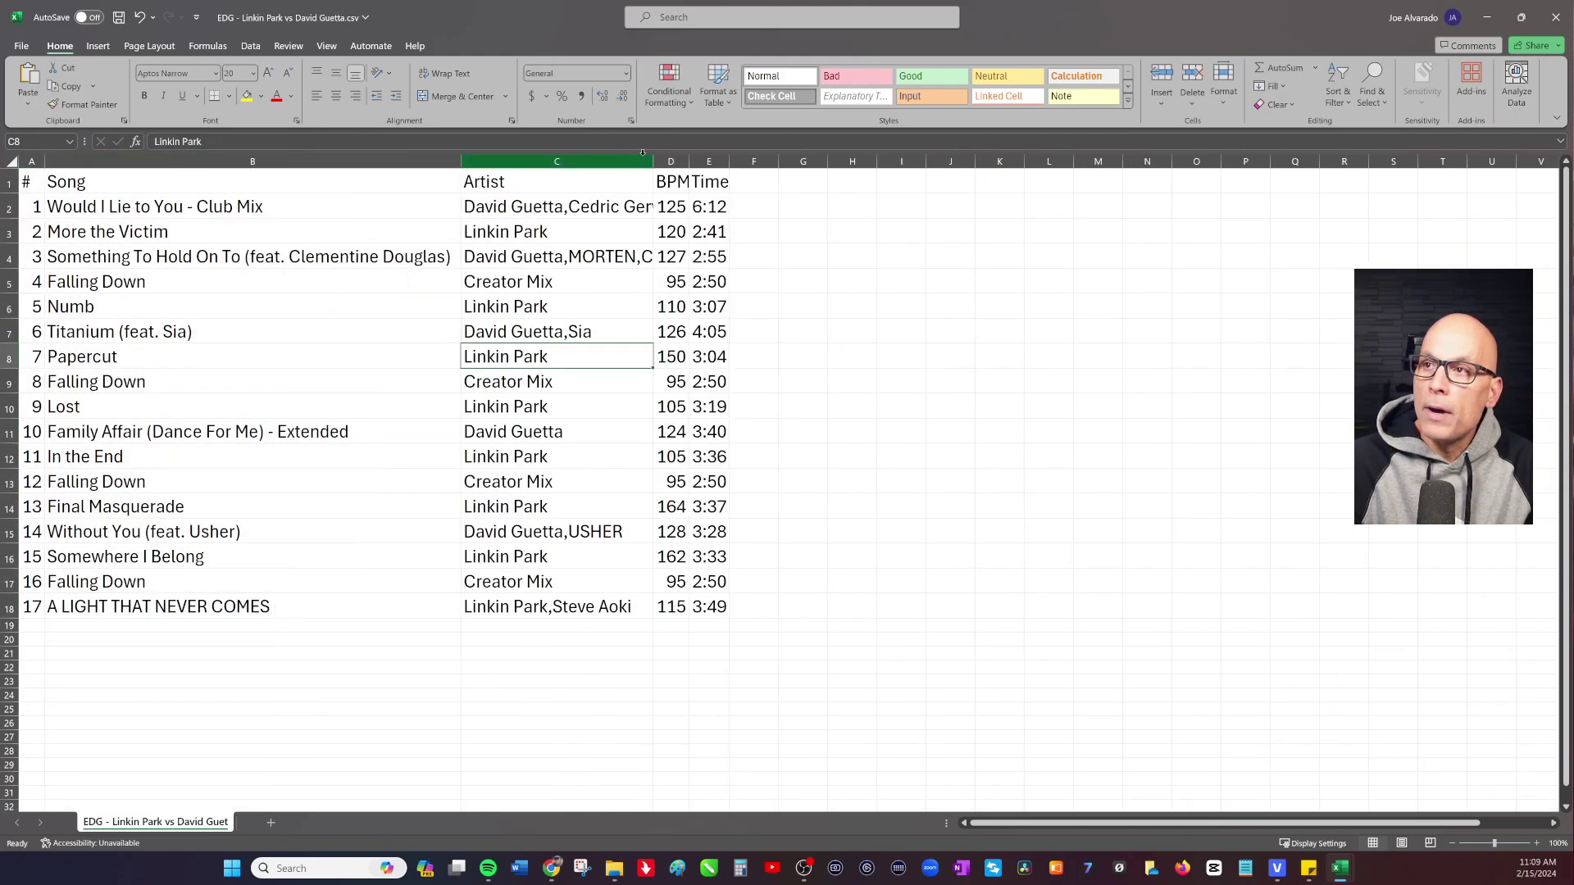
{"action": "double_click", "coordinate": [729, 161]}
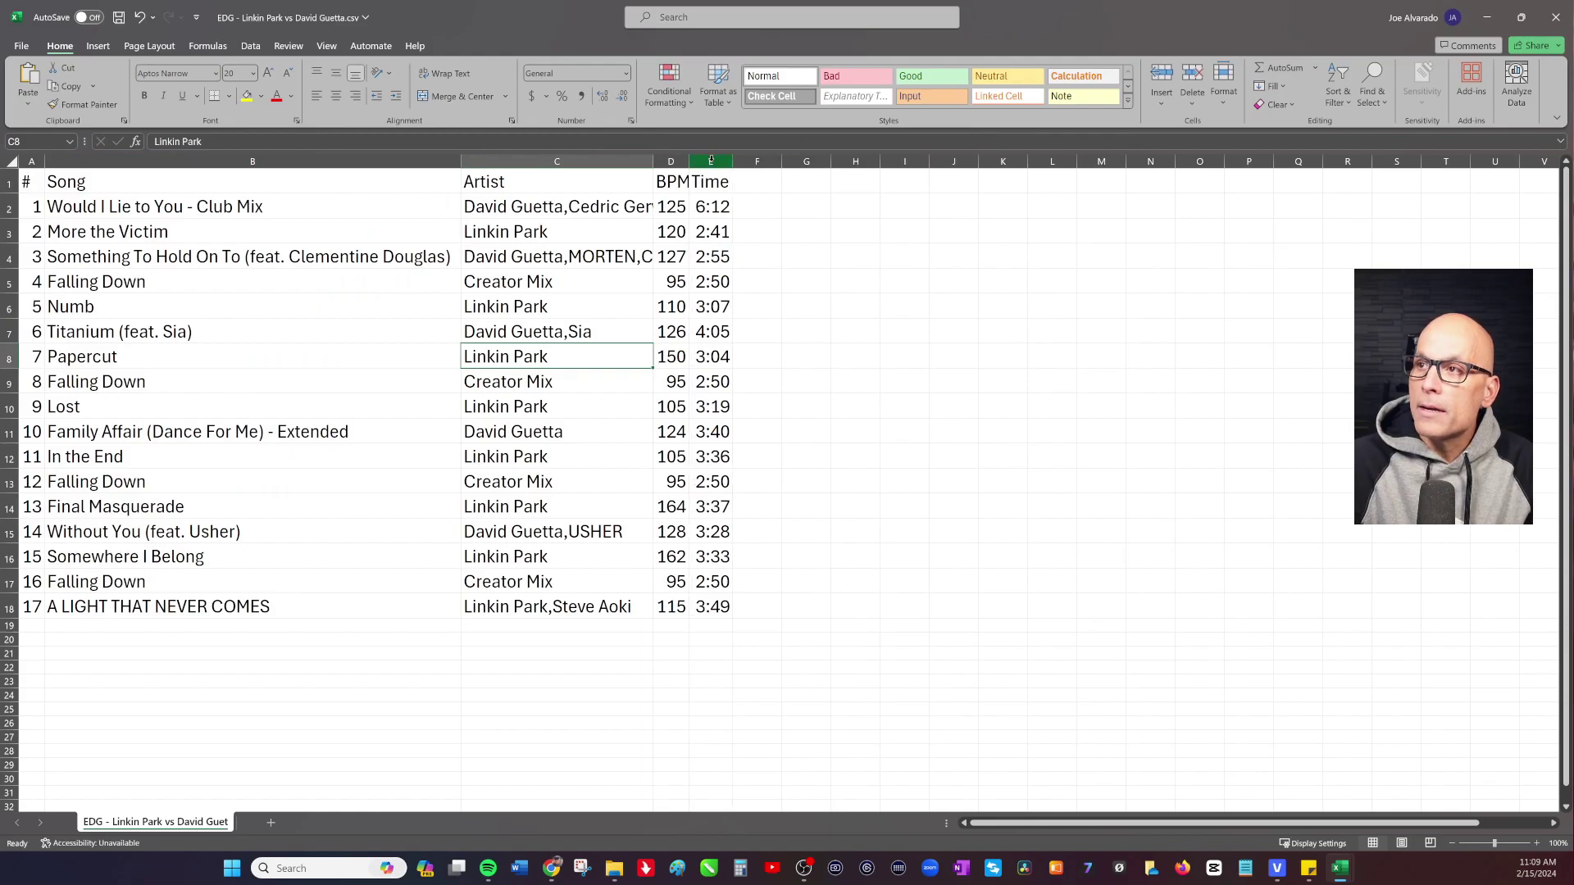
{"action": "double_click", "coordinate": [688, 160]}
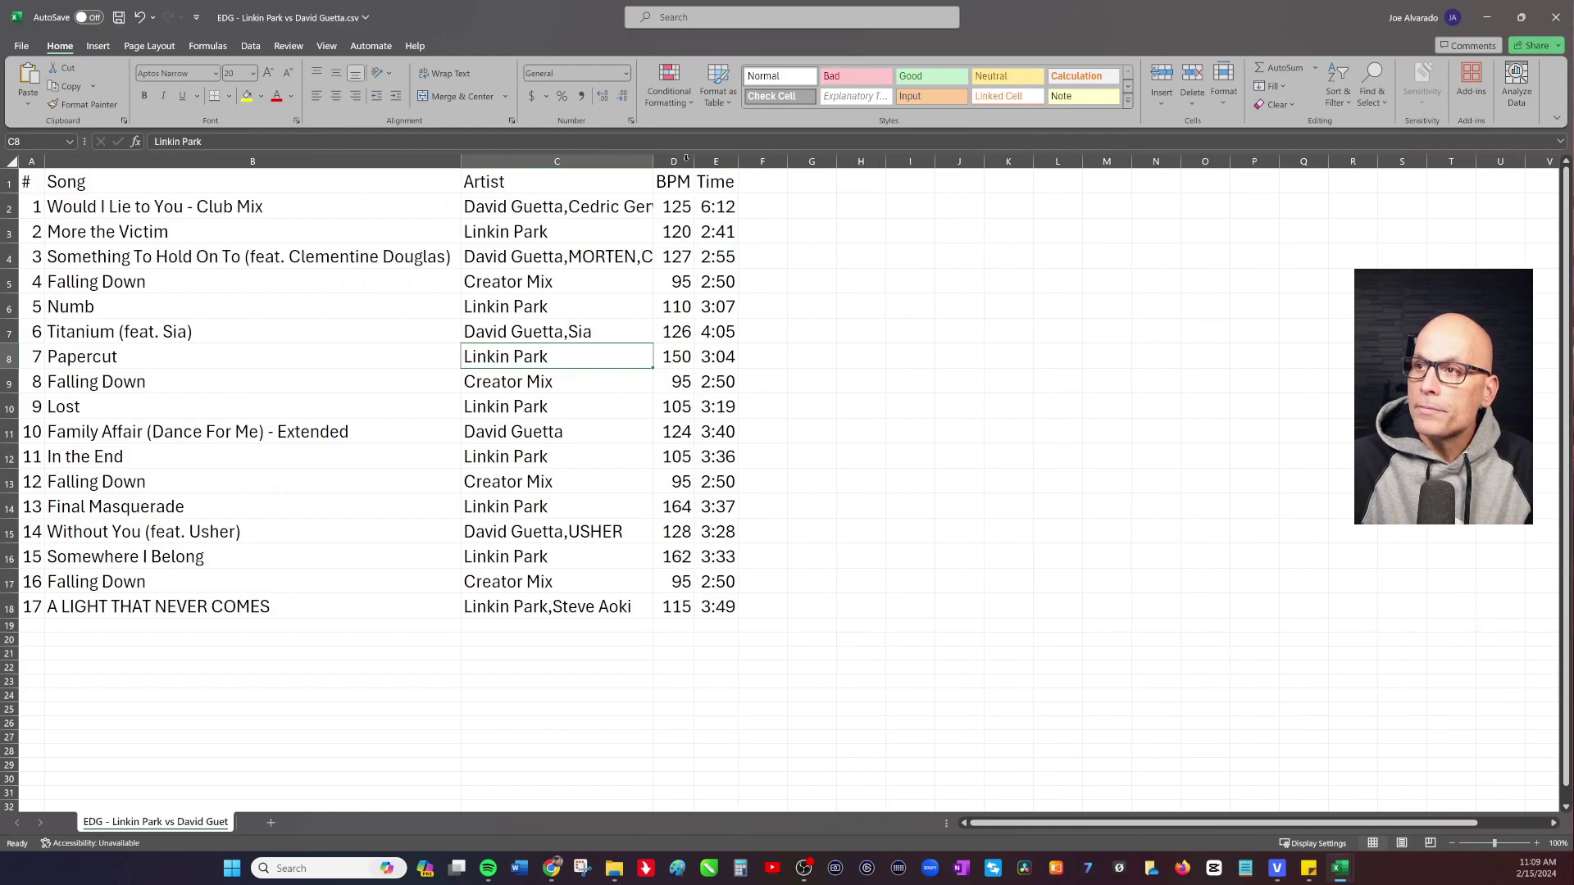
Insert a blank column between the Artist and BPM columns
{"action": "left_click", "coordinate": [509, 161]}
{"action": "left_click", "coordinate": [682, 160]}
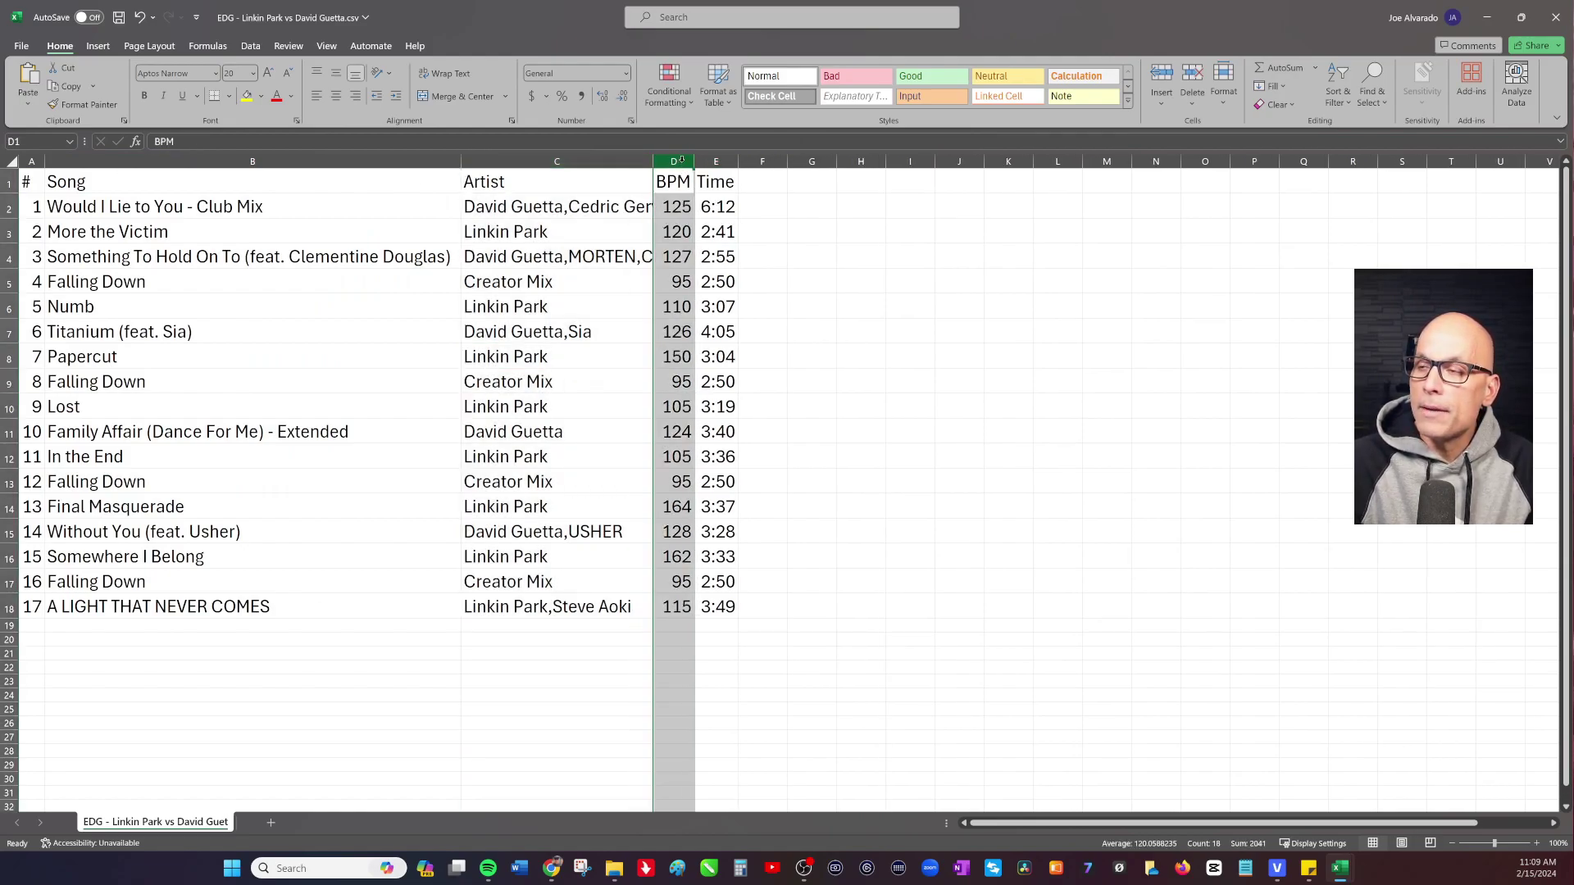
{"action": "right_click", "coordinate": [681, 160]}
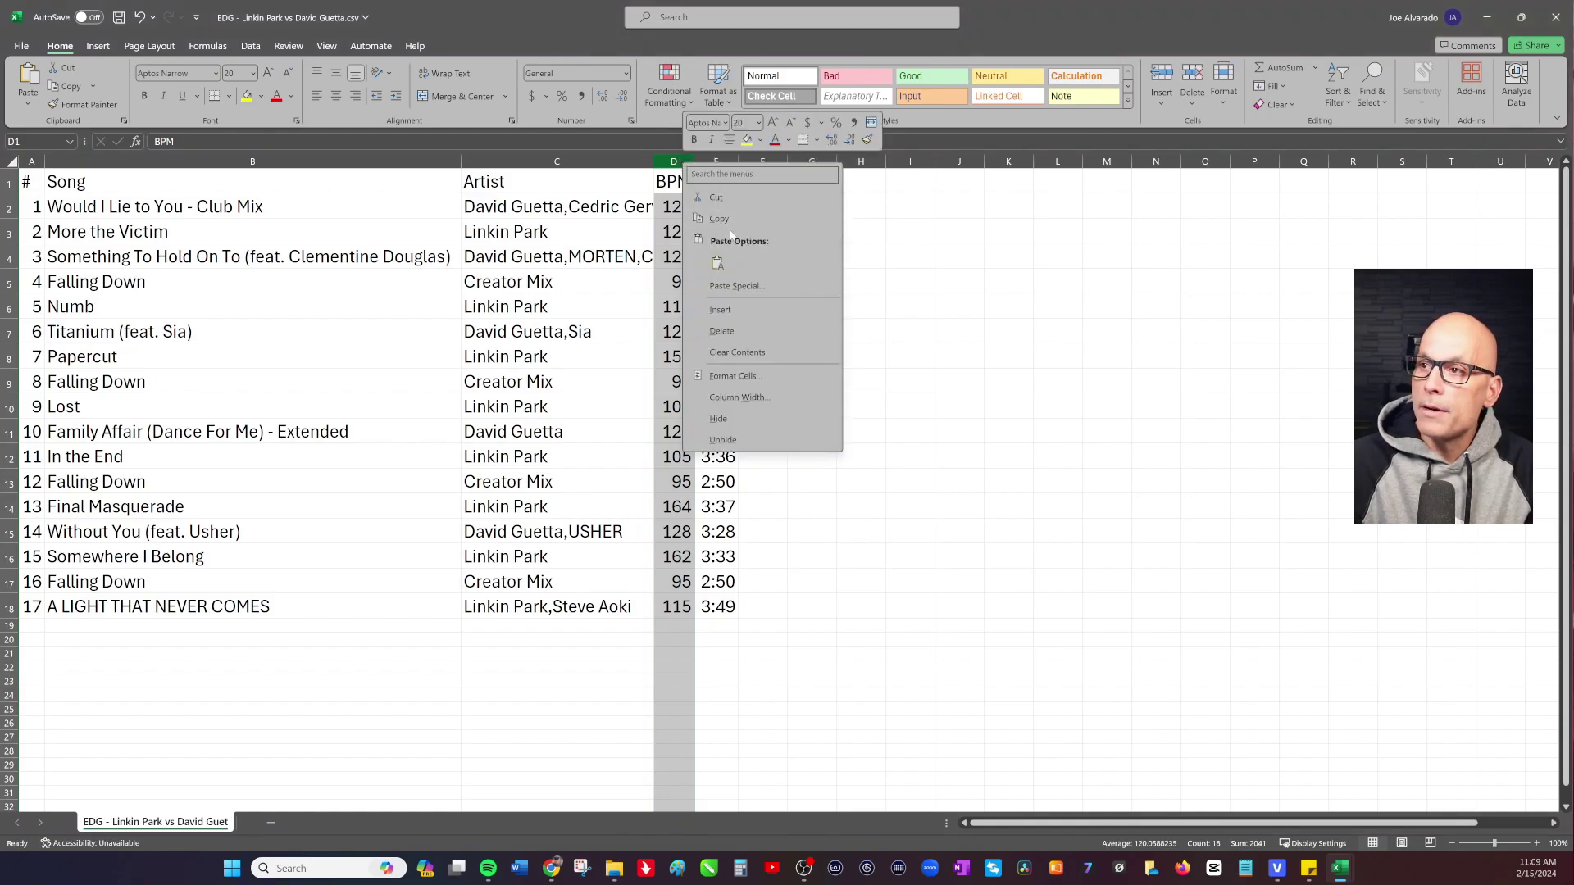
{"action": "left_click", "coordinate": [734, 306]}
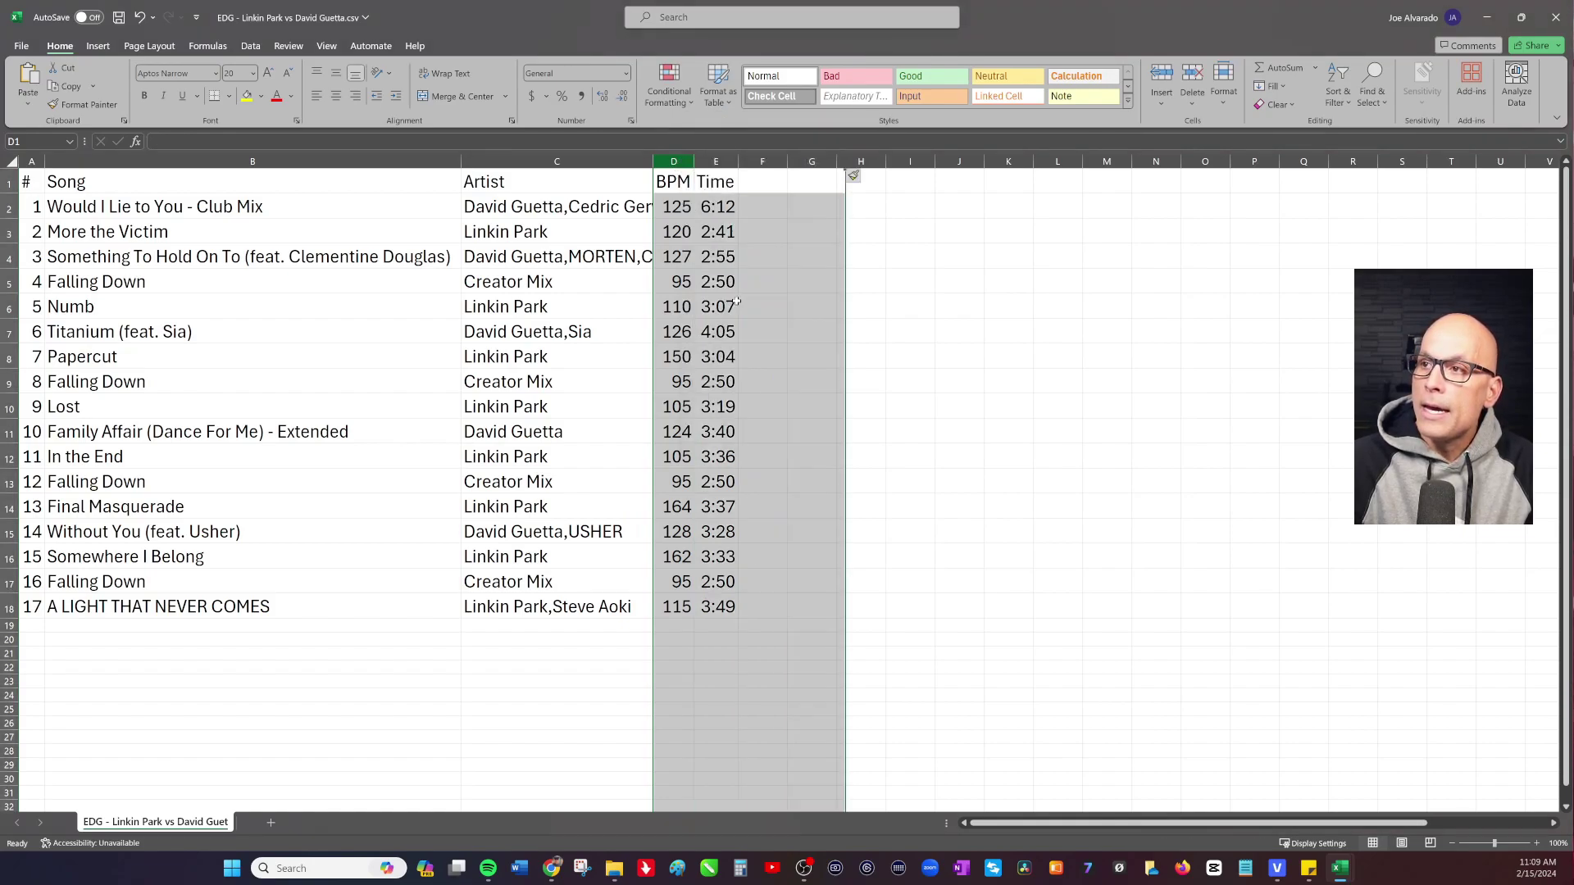
{"action": "left_click", "coordinate": [1095, 410]}
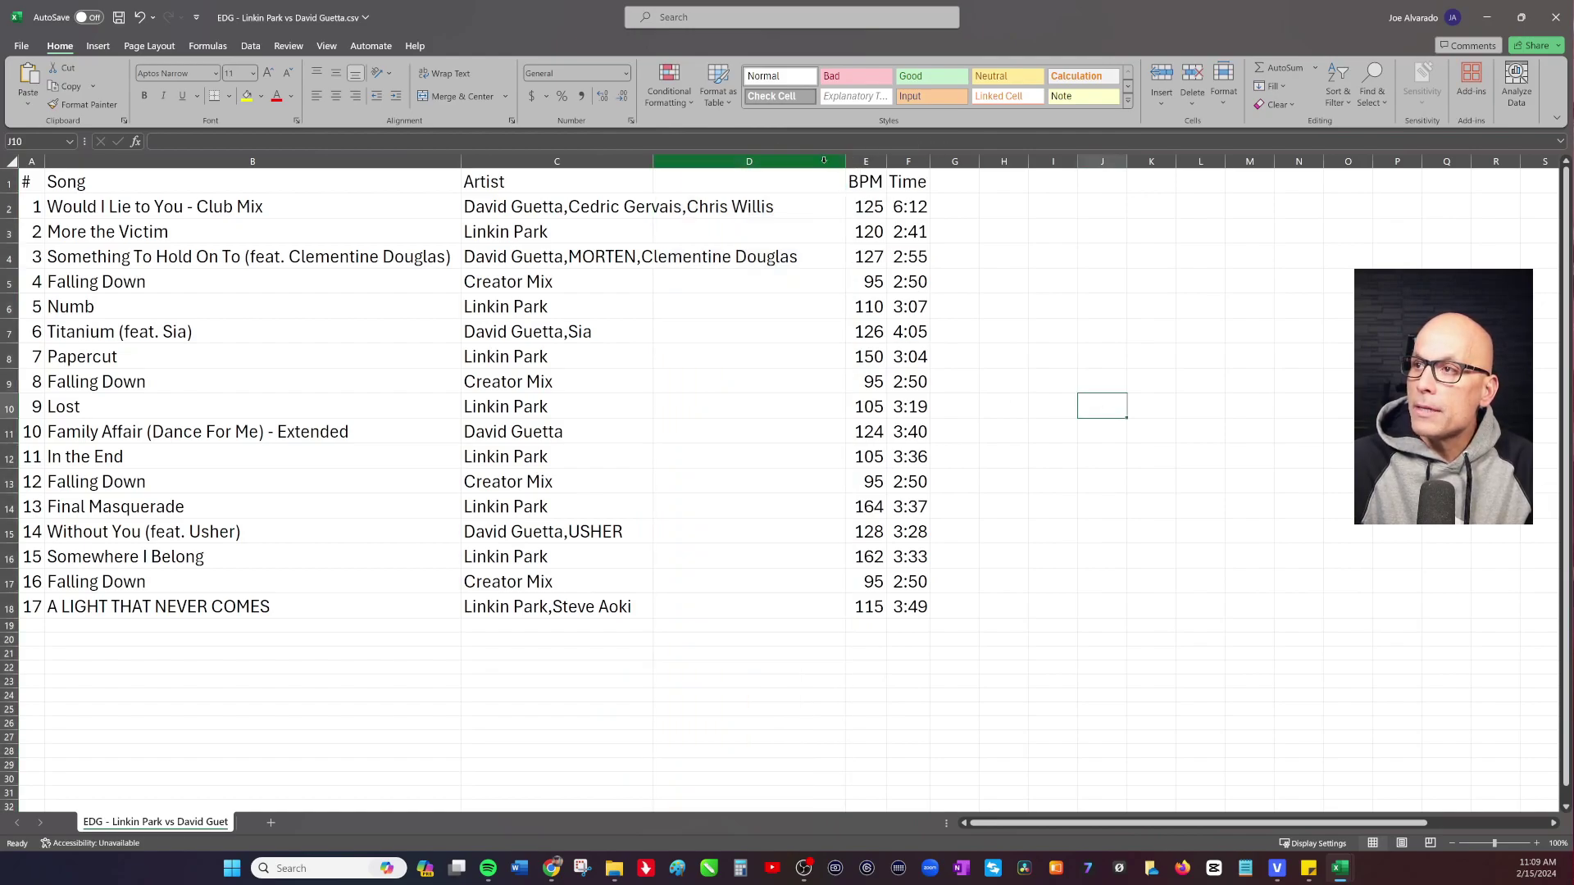
Auto-fit the Artist column to its contents and narrow the blank column D beside it
{"action": "double_click", "coordinate": [653, 160]}
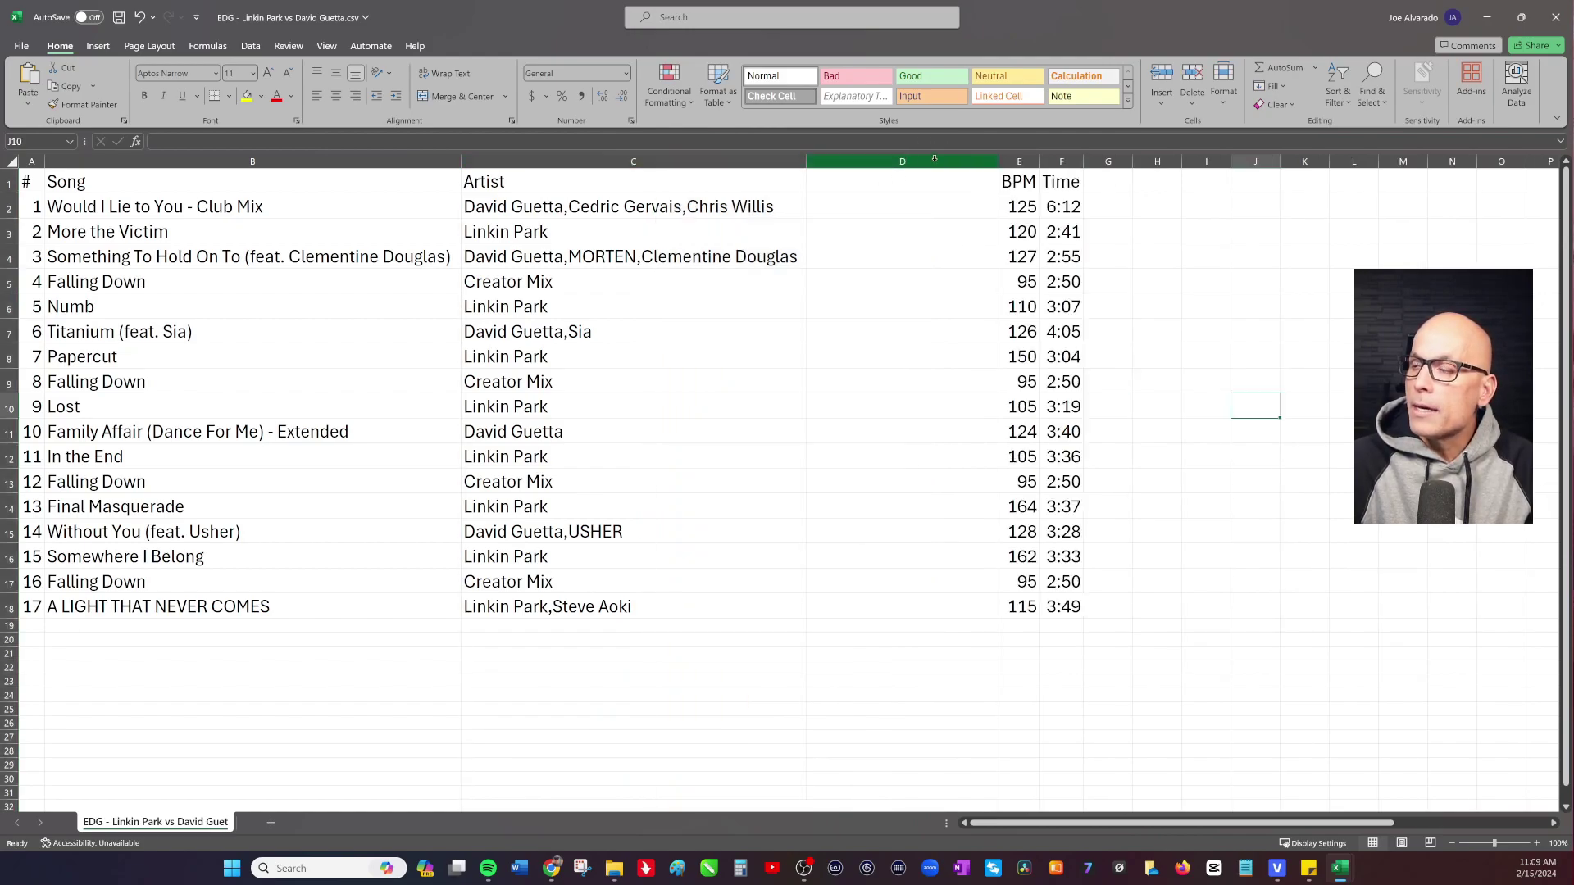
{"action": "left_click_drag", "start_coordinate": [992, 156], "coordinate": [867, 160]}
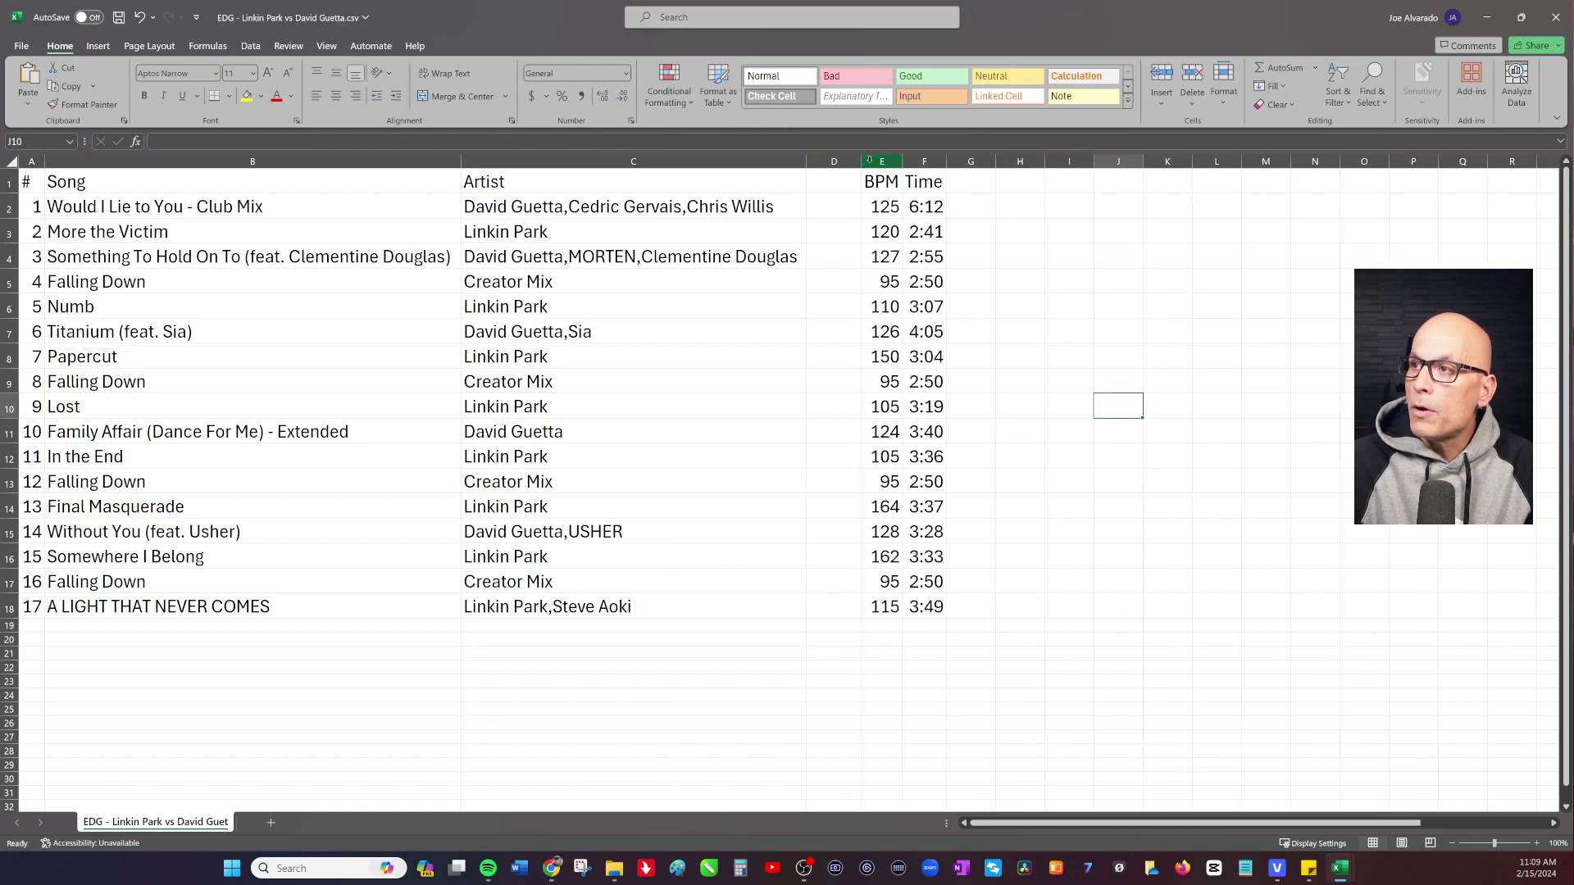
Insert two more blank columns directly before the BPM column, keeping the Artist column fitted to its contents
{"action": "right_click", "coordinate": [881, 160]}
{"action": "left_click", "coordinate": [910, 289]}
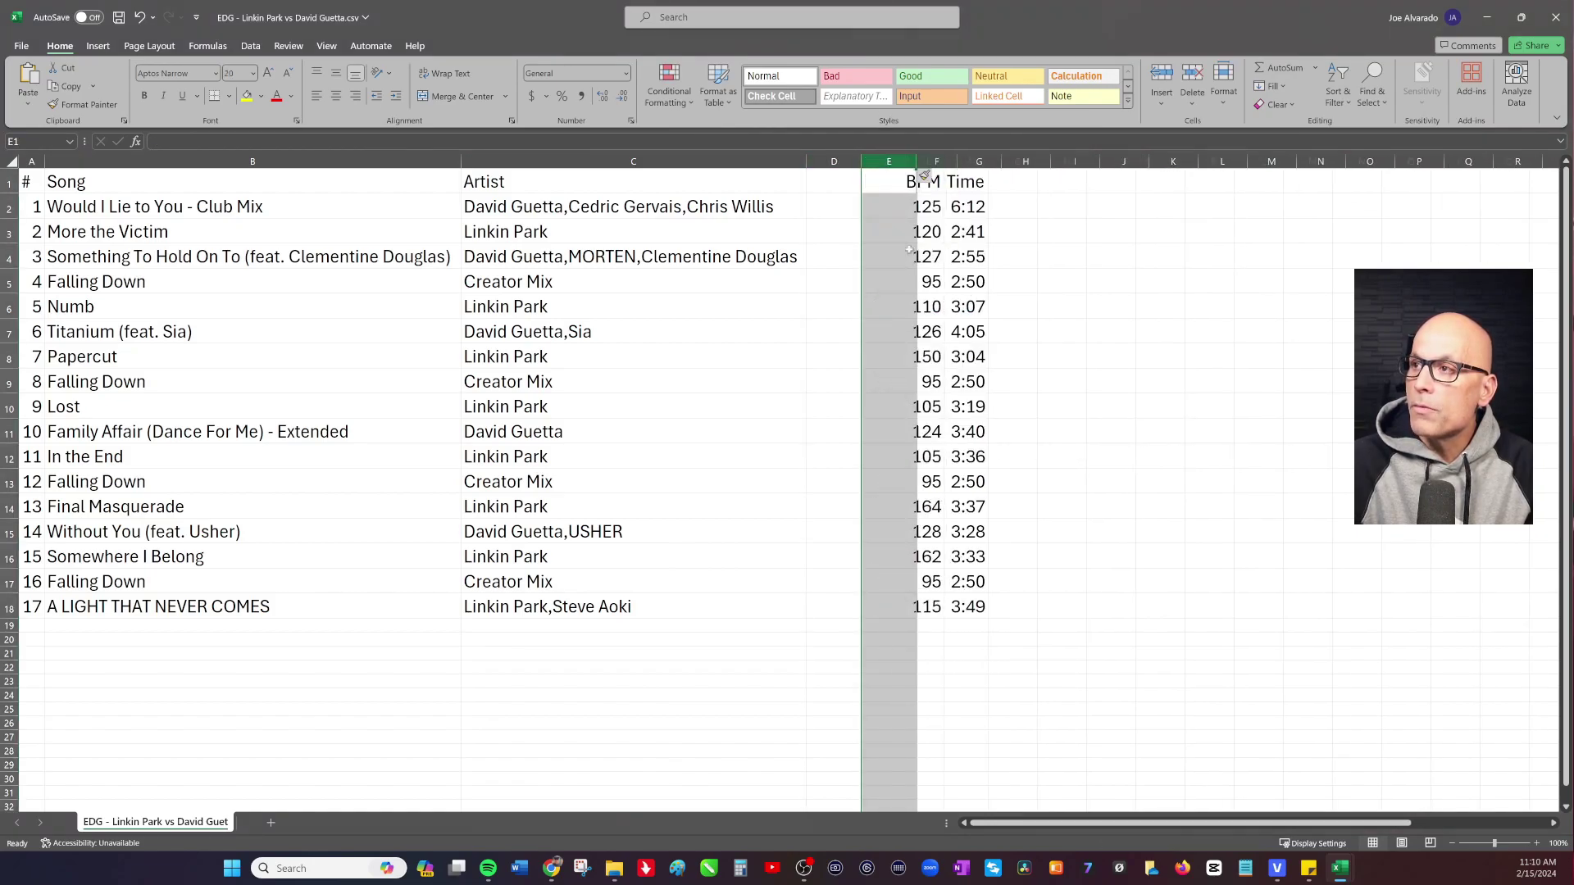
{"action": "left_click", "coordinate": [931, 161]}
{"action": "right_click", "coordinate": [934, 161]}
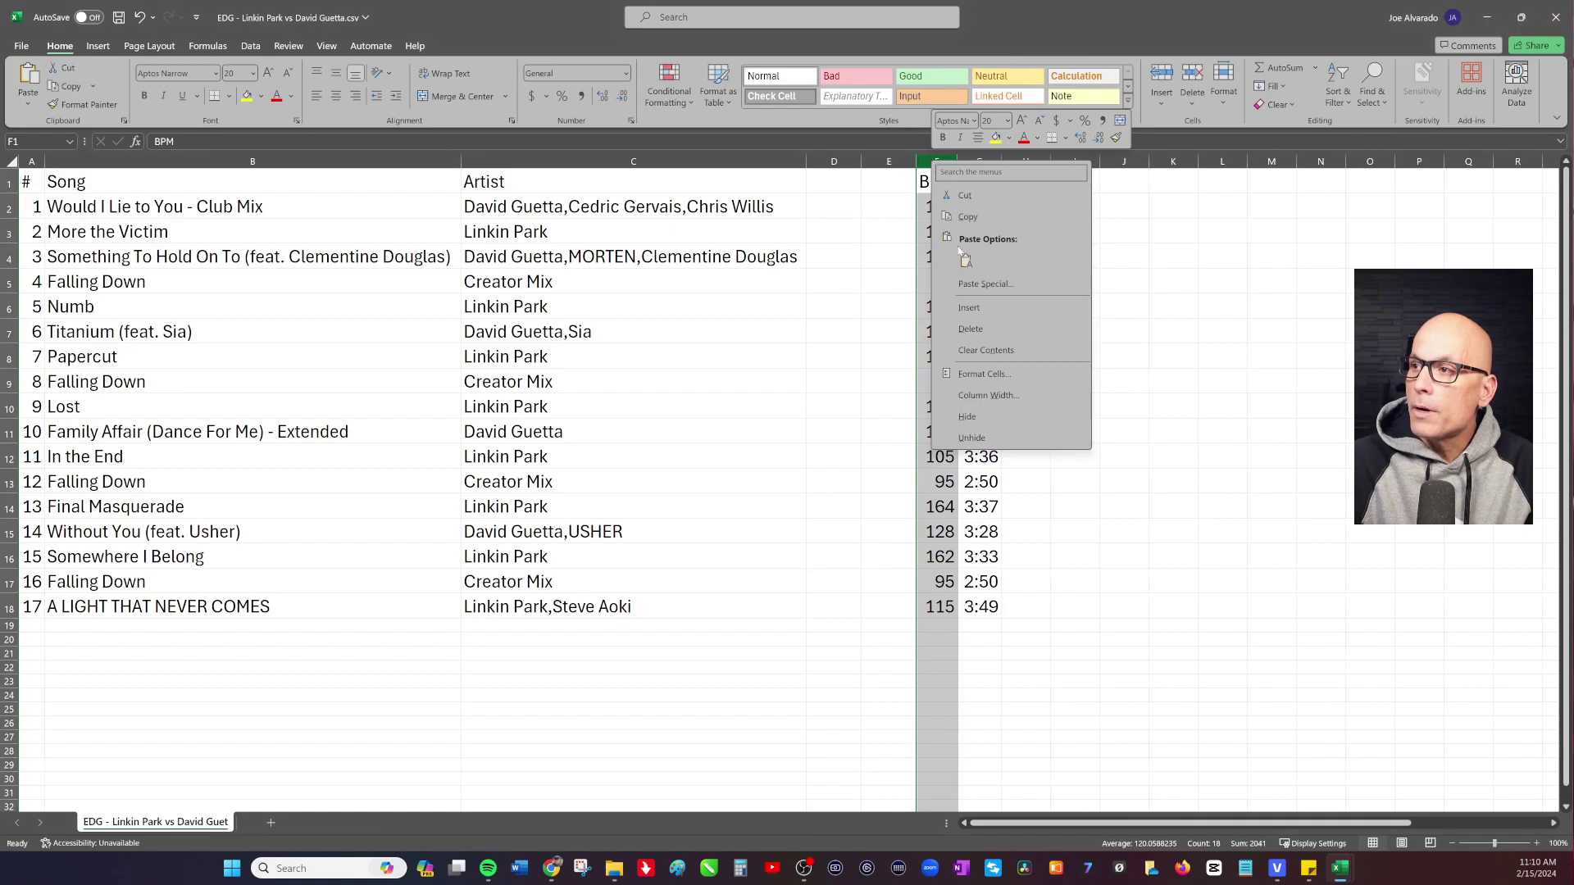
{"action": "left_click", "coordinate": [968, 307]}
{"action": "left_click", "coordinate": [812, 625]}
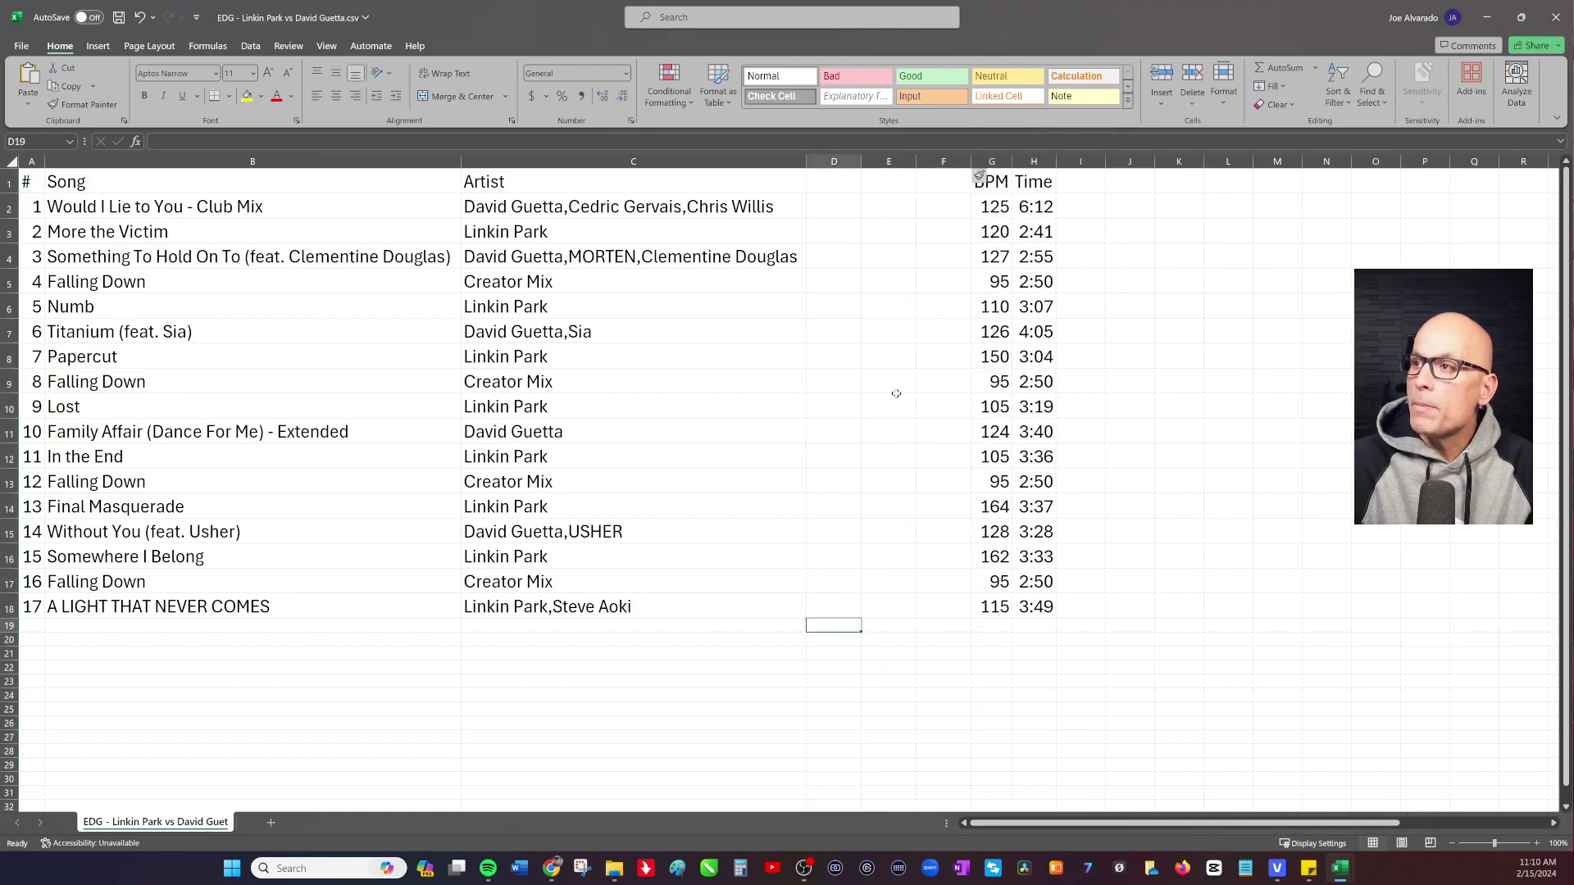
{"action": "left_click", "coordinate": [909, 668]}
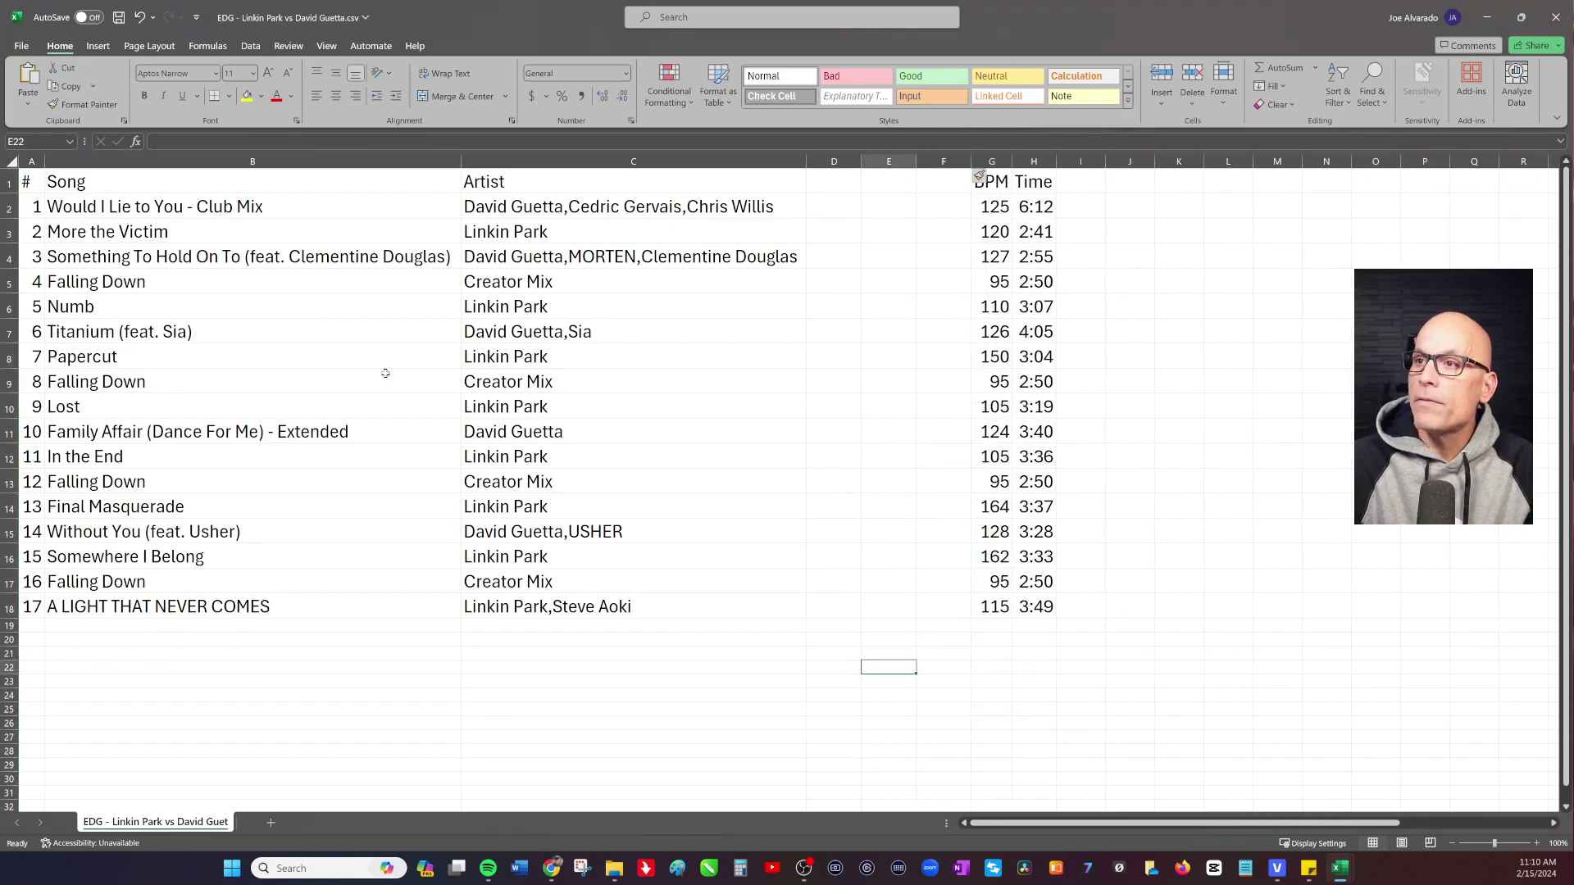
{"action": "double_click", "coordinate": [807, 160]}
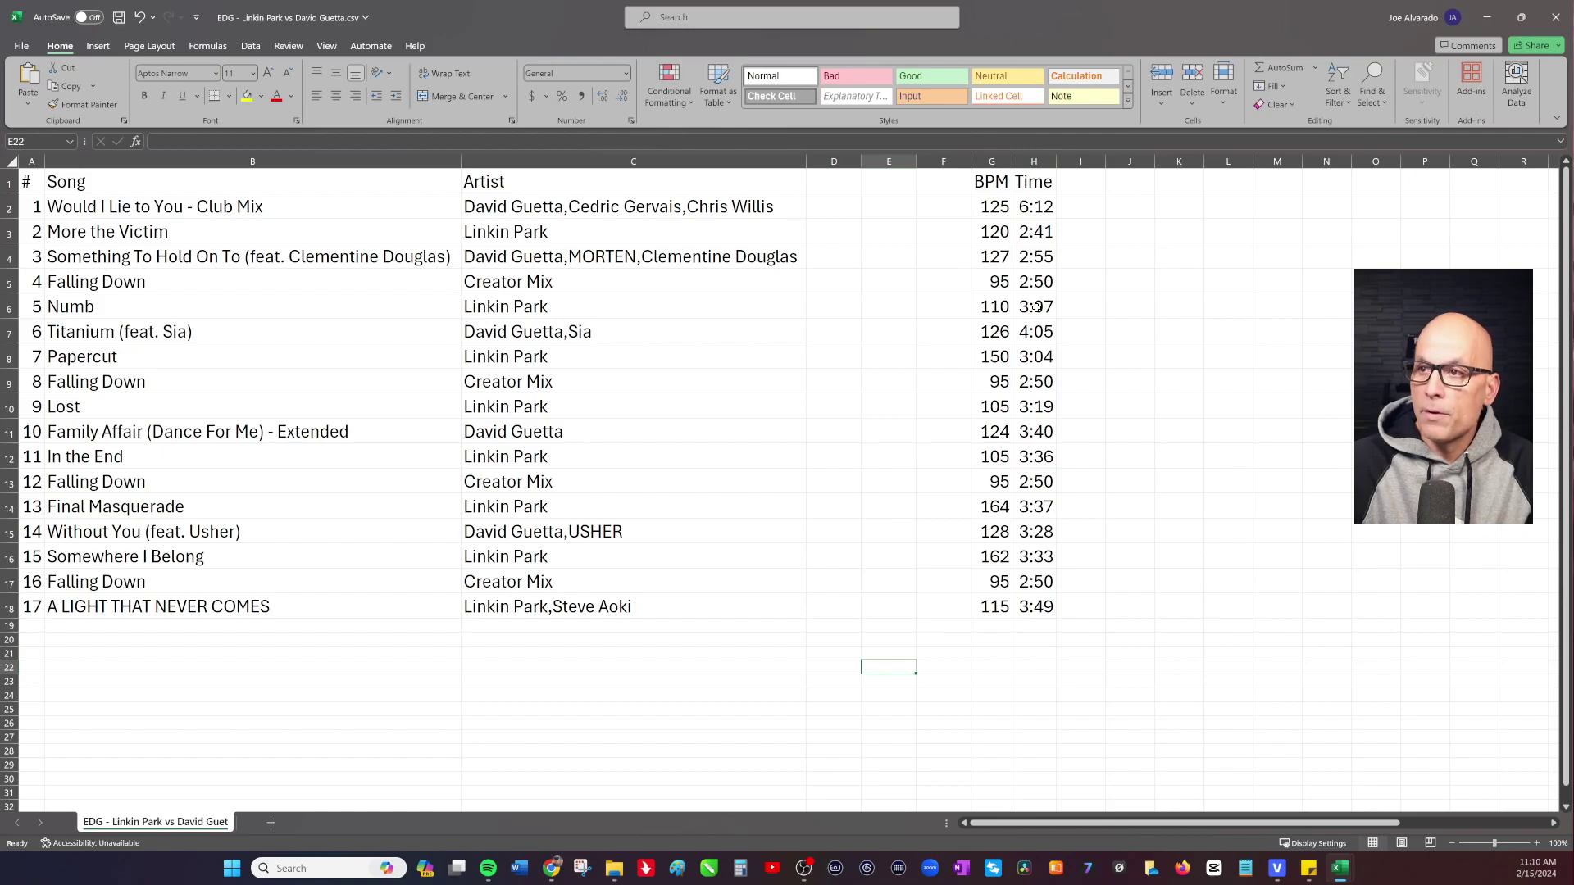
Switch to the workbook "Linkin Park vs David Guetta - Lickd vol 1 30 min ride.xlsx" and examine its RPE column
{"action": "left_click", "coordinate": [1484, 27]}
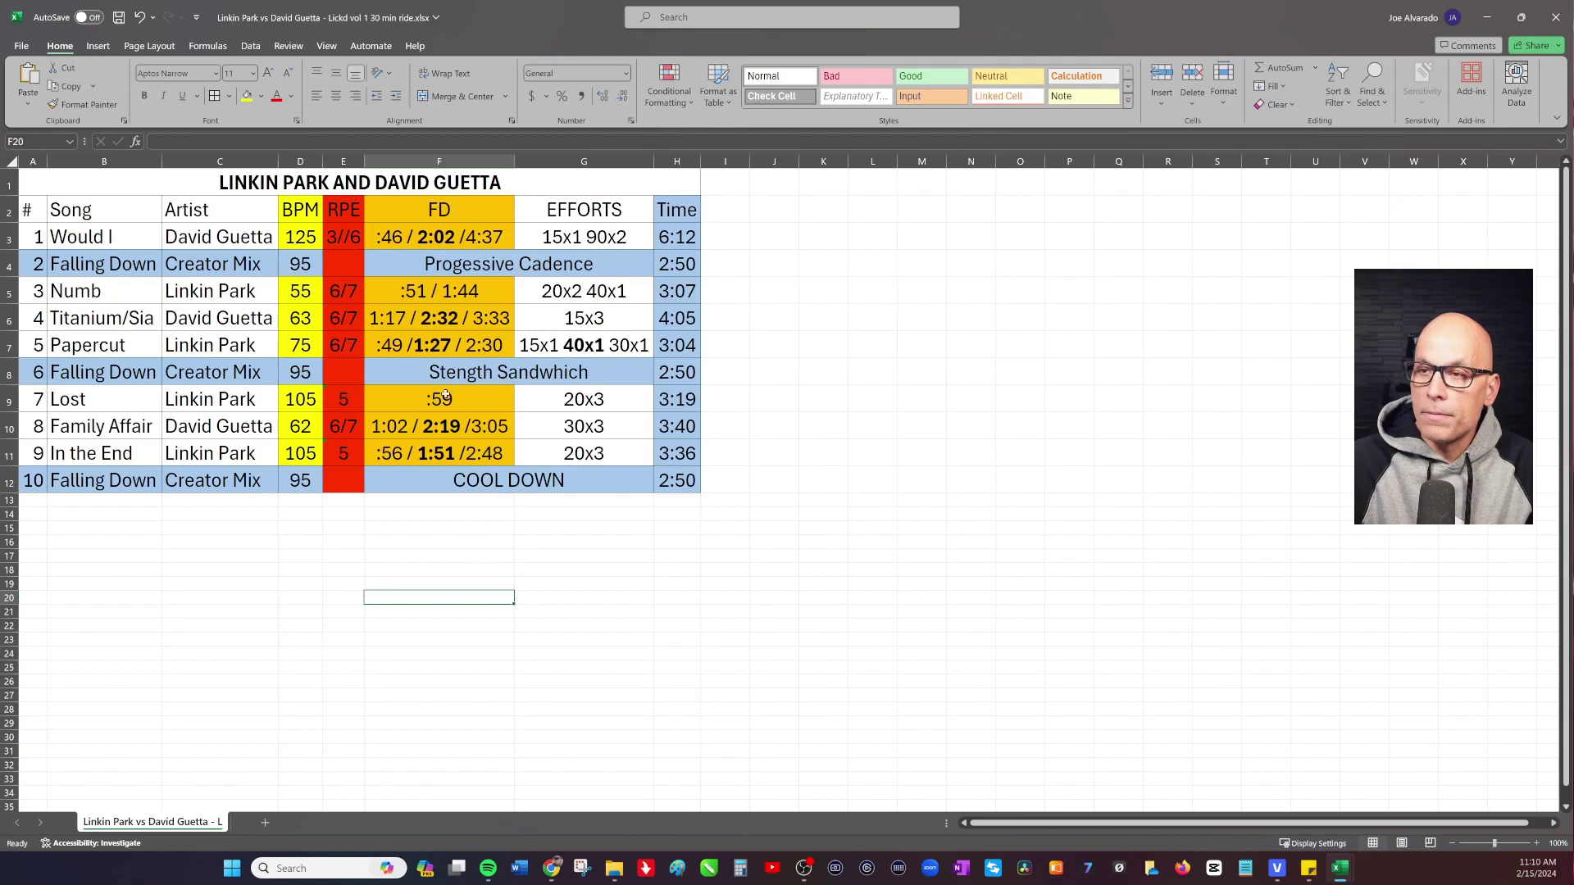
{"action": "left_click", "coordinate": [341, 204]}
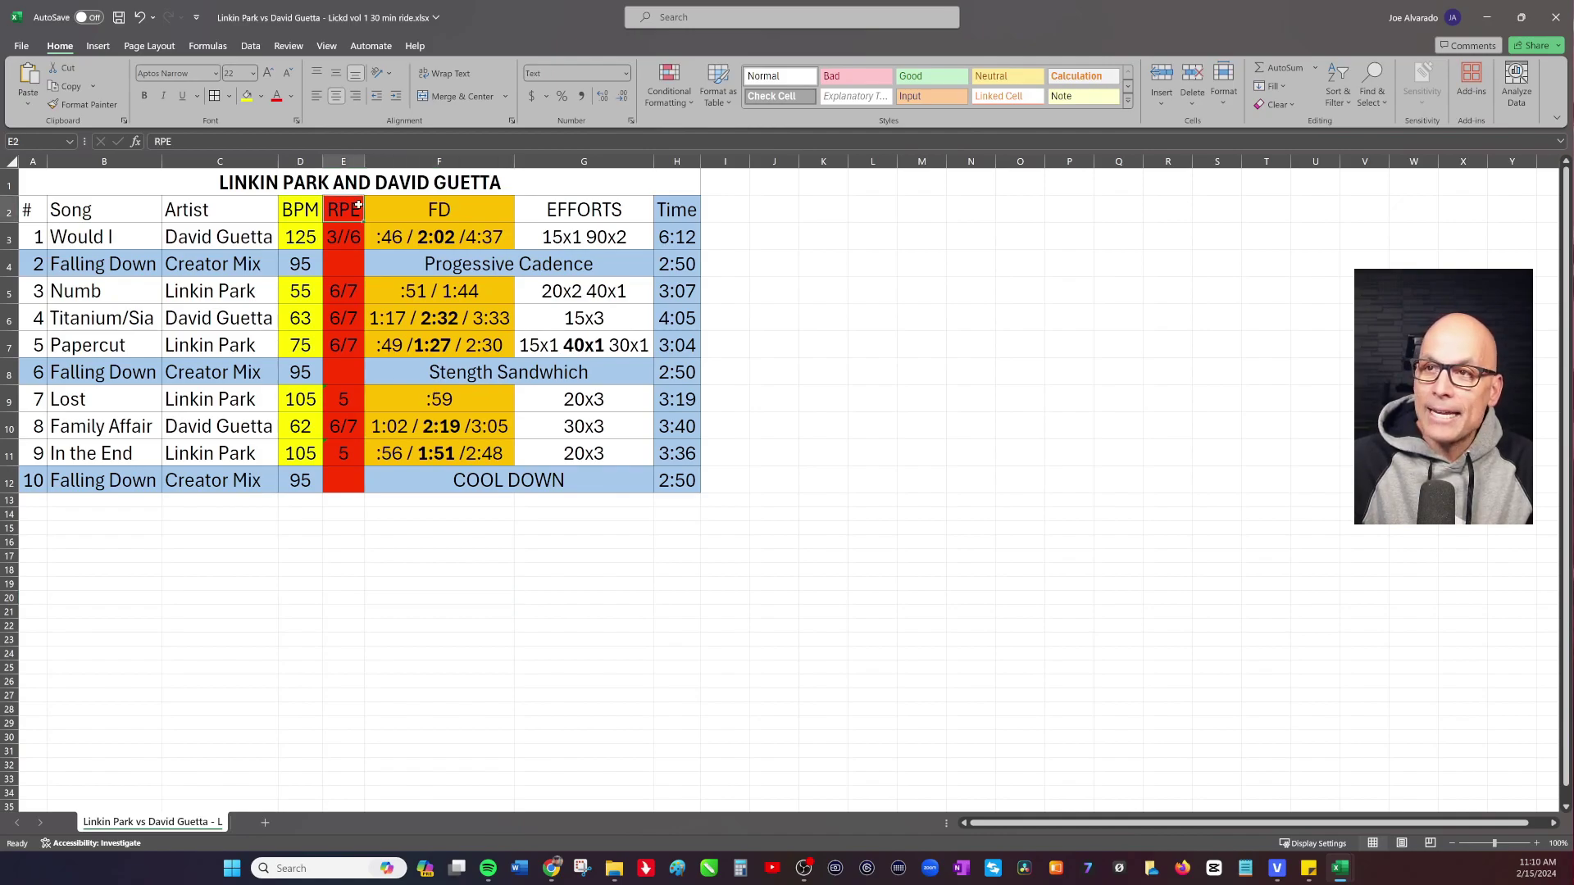
{"action": "left_click", "coordinate": [392, 209]}
{"action": "left_click", "coordinate": [337, 211]}
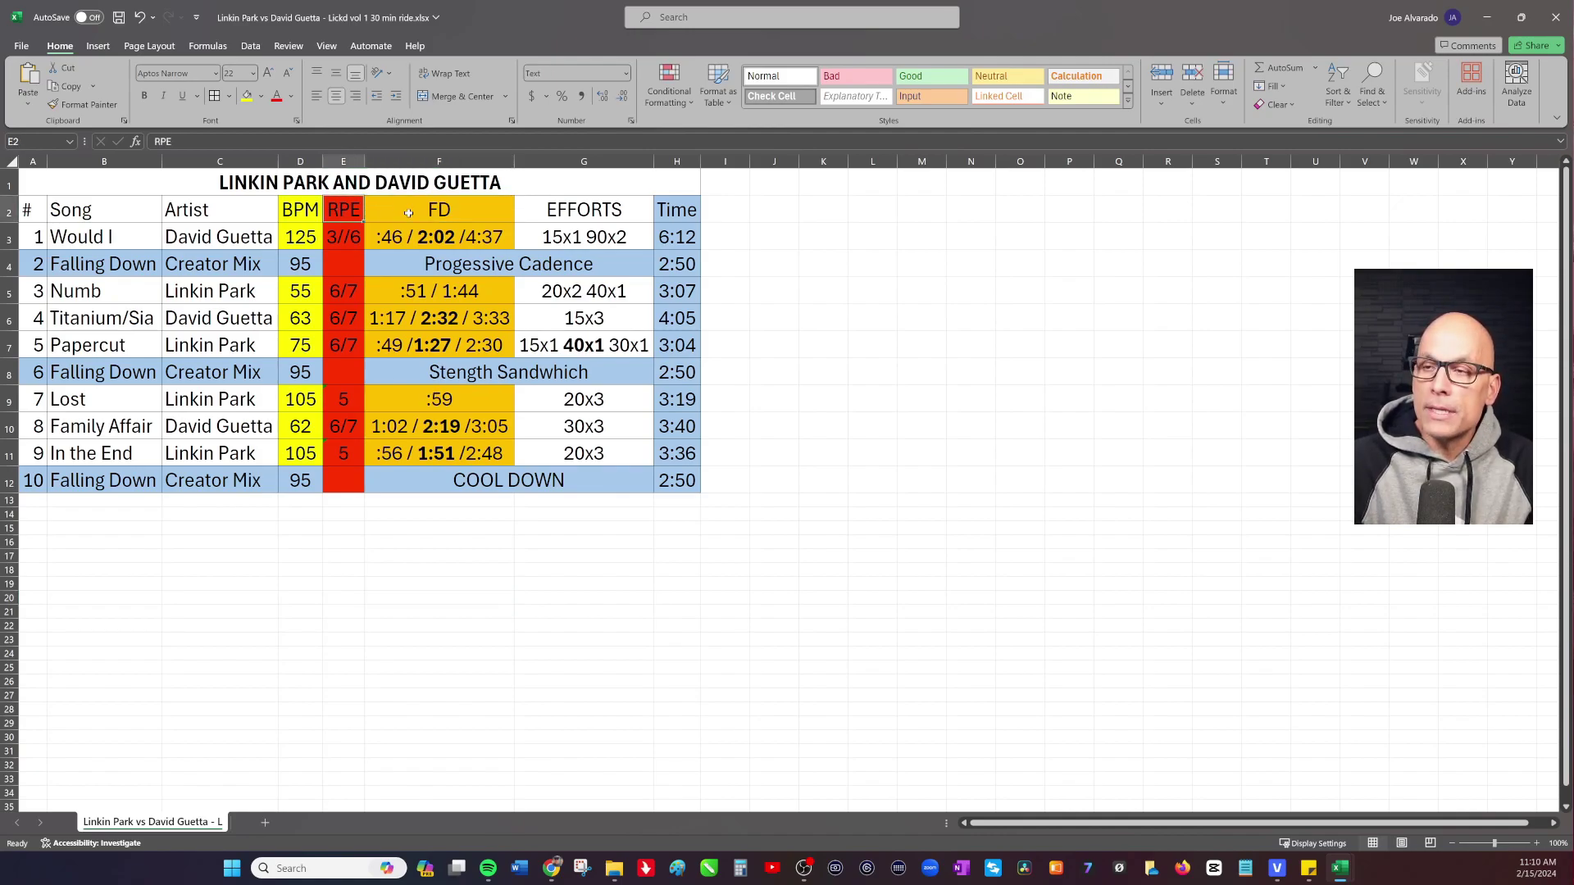
{"action": "left_click", "coordinate": [358, 275]}
{"action": "left_click", "coordinate": [340, 209]}
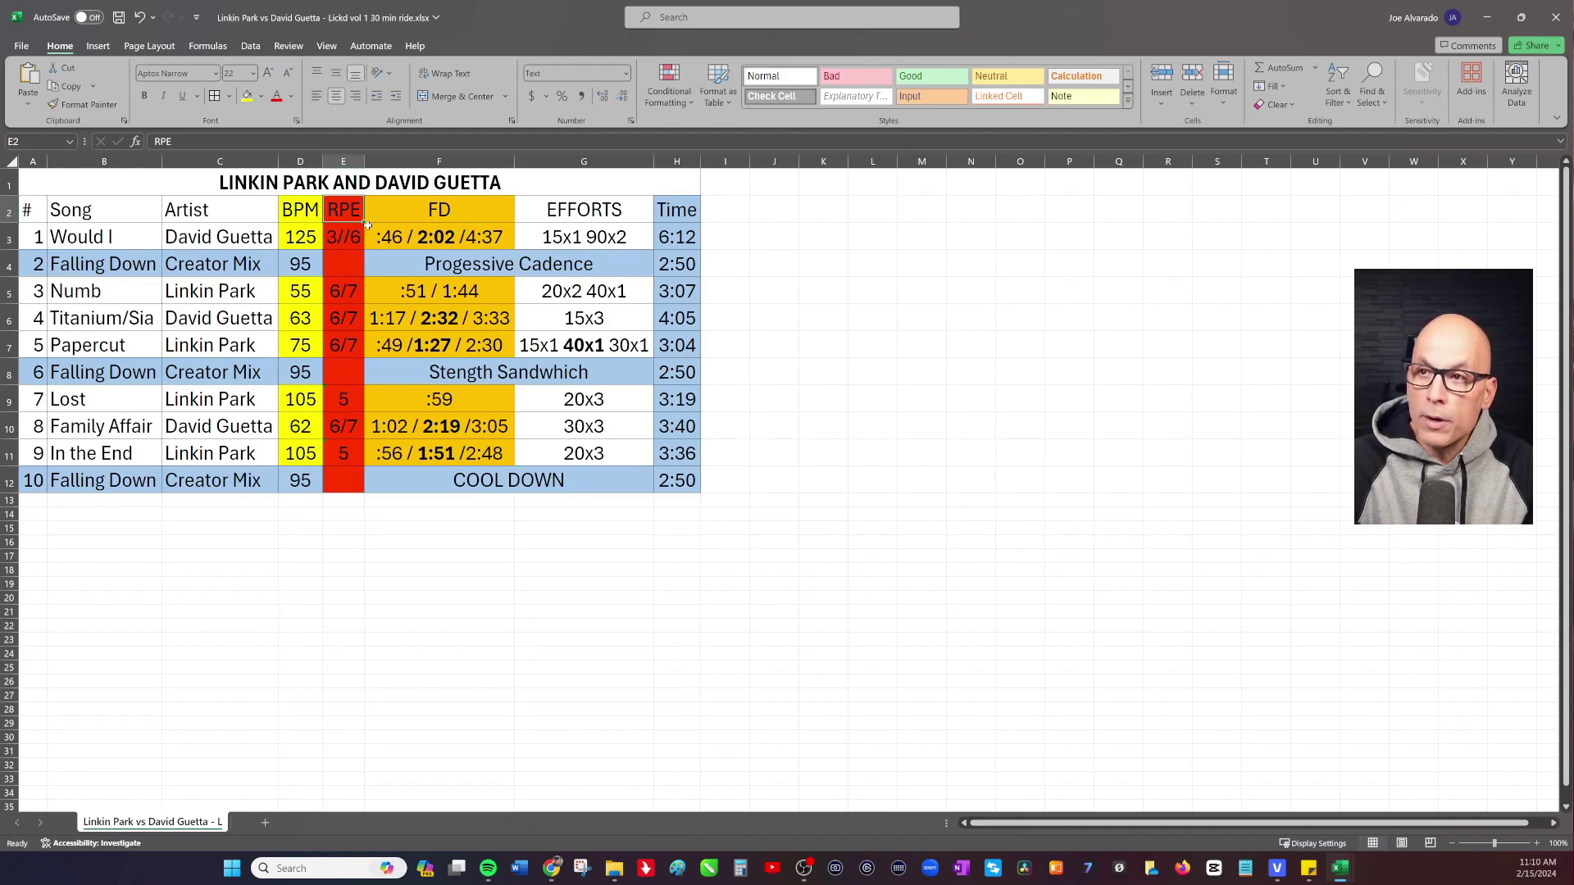
Change the heading FD in cell F2 to DROPS
{"action": "left_click", "coordinate": [447, 206]}
{"action": "type", "text": "dROPS"}
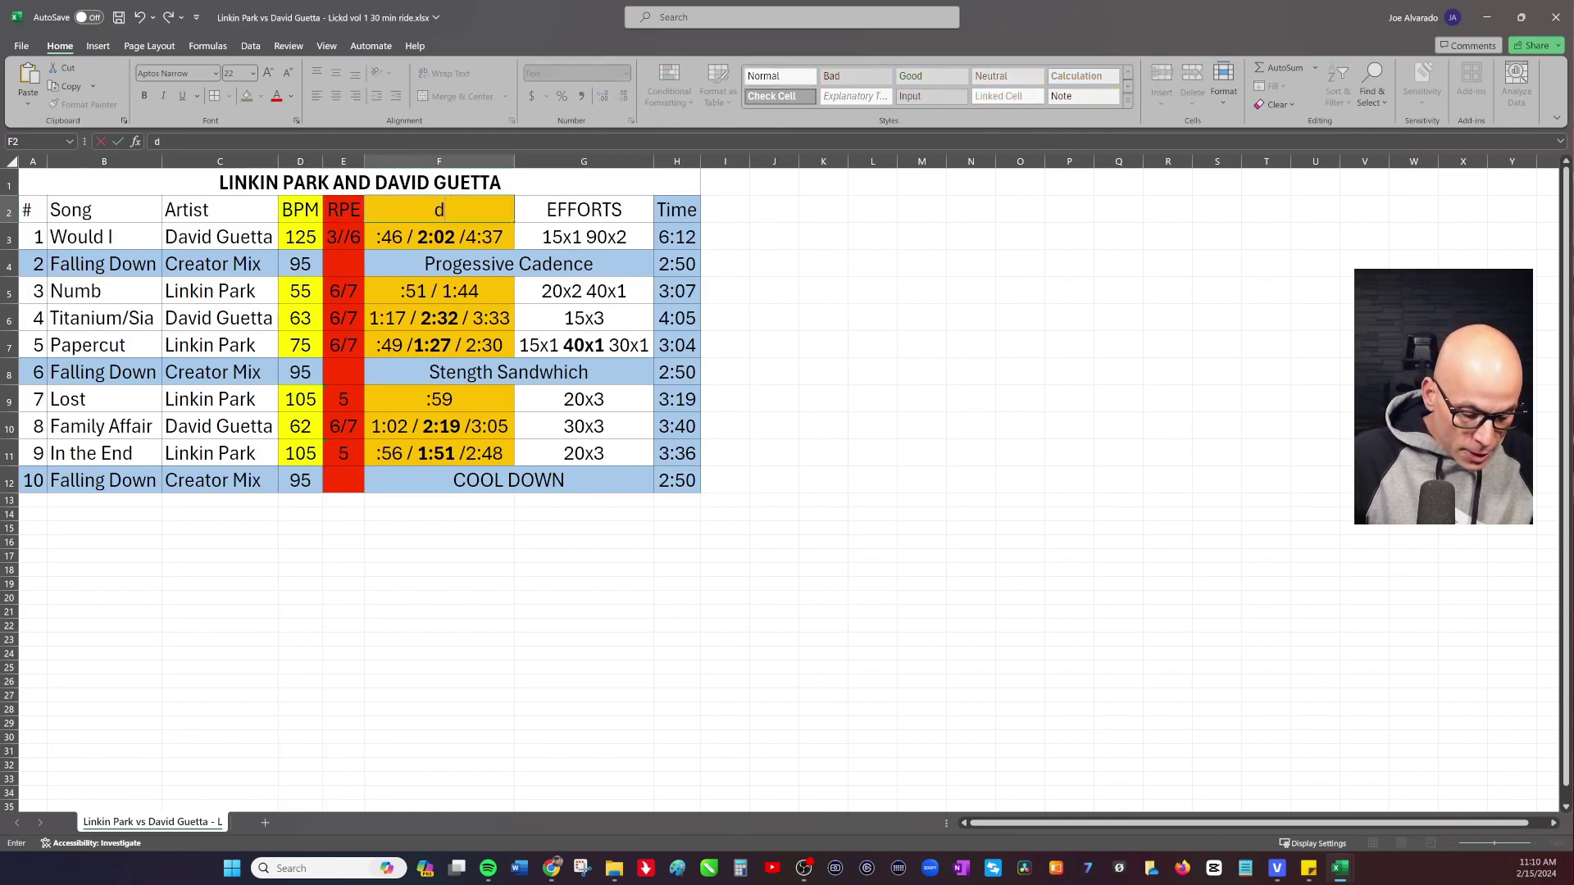
{"action": "key", "text": "BackSpace"}
{"action": "key", "text": "BackSpace"}
{"action": "key", "text": "BackSpace"}
{"action": "key", "text": "BackSpace"}
{"action": "key", "text": "BackSpace"}
{"action": "type", "text": "Dt"}
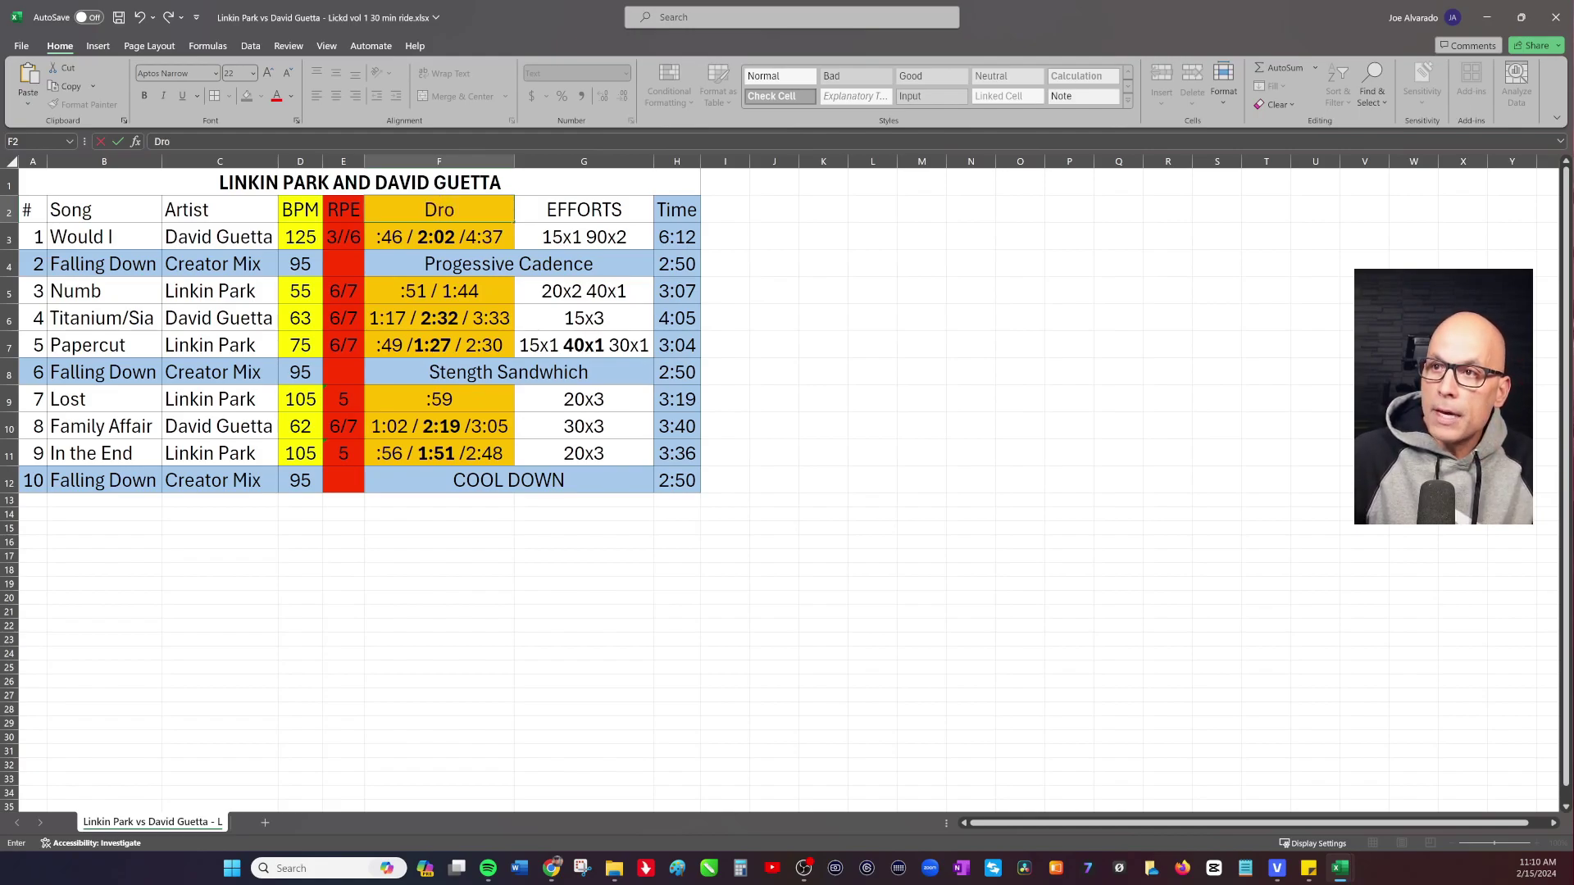
{"action": "key", "text": "BackSpace"}
{"action": "type", "text": "ROPS"}
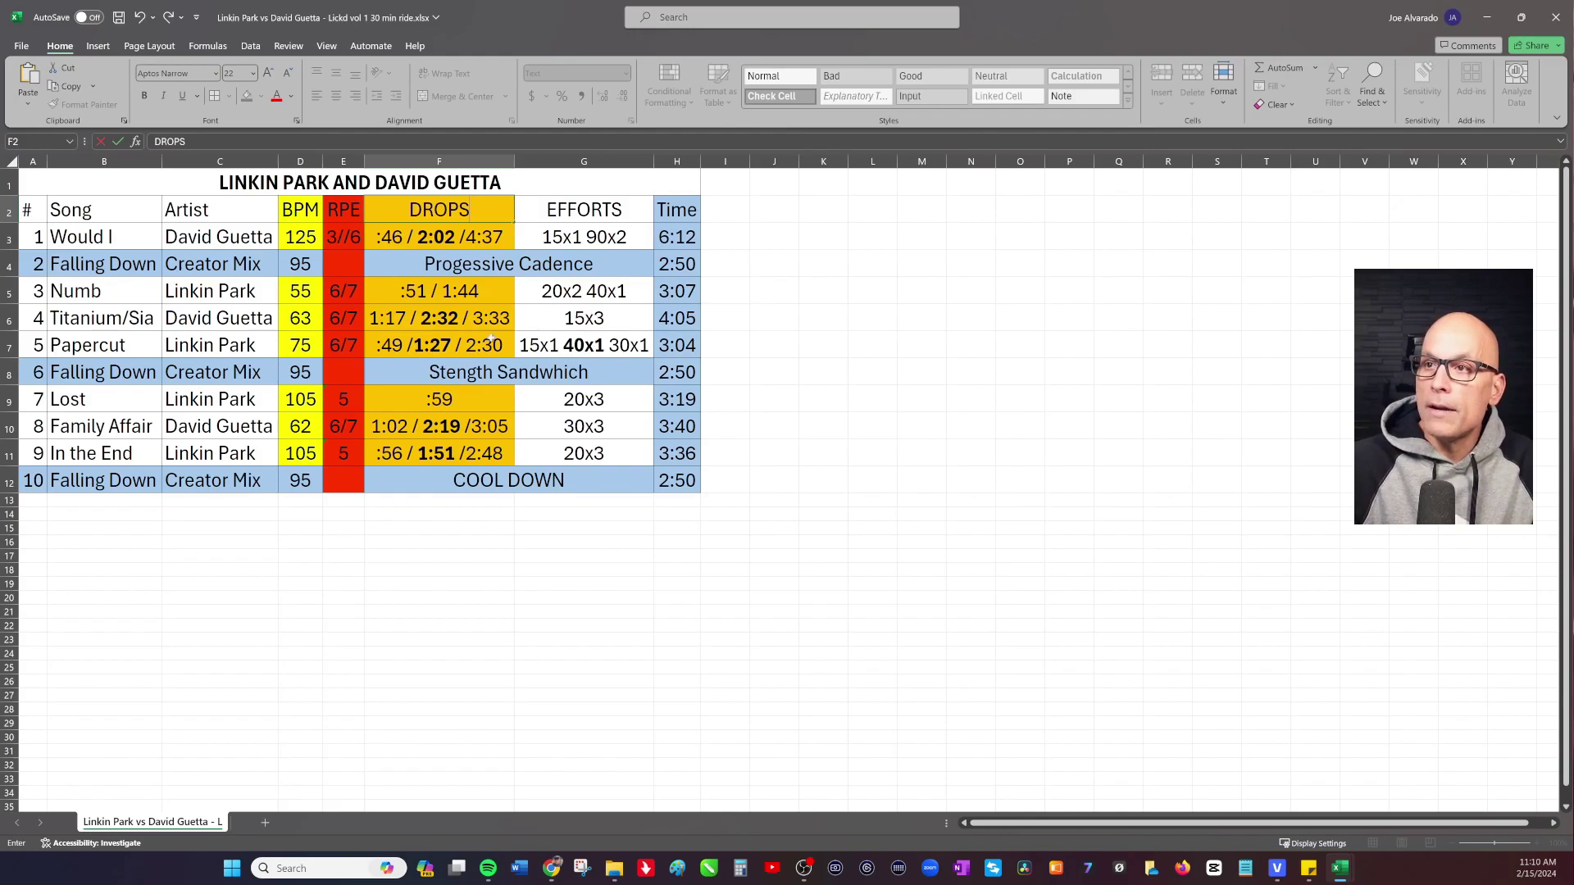
{"action": "left_click", "coordinate": [397, 237]}
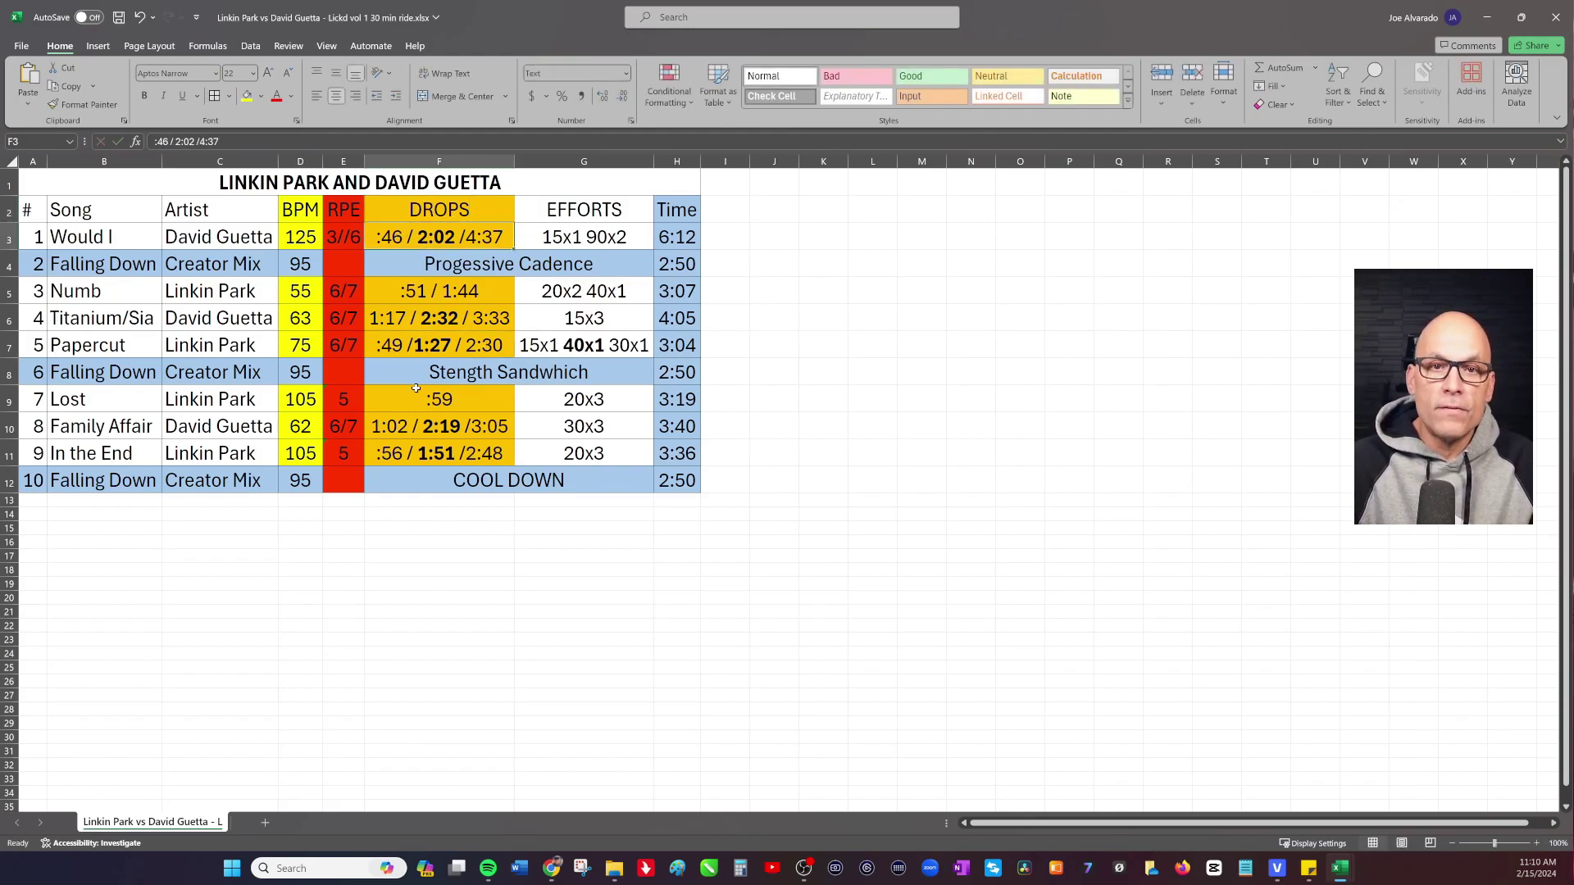
Examine the drop times and the efforts planned for the first song, Would I
{"action": "left_click", "coordinate": [439, 541]}
{"action": "left_click", "coordinate": [398, 246]}
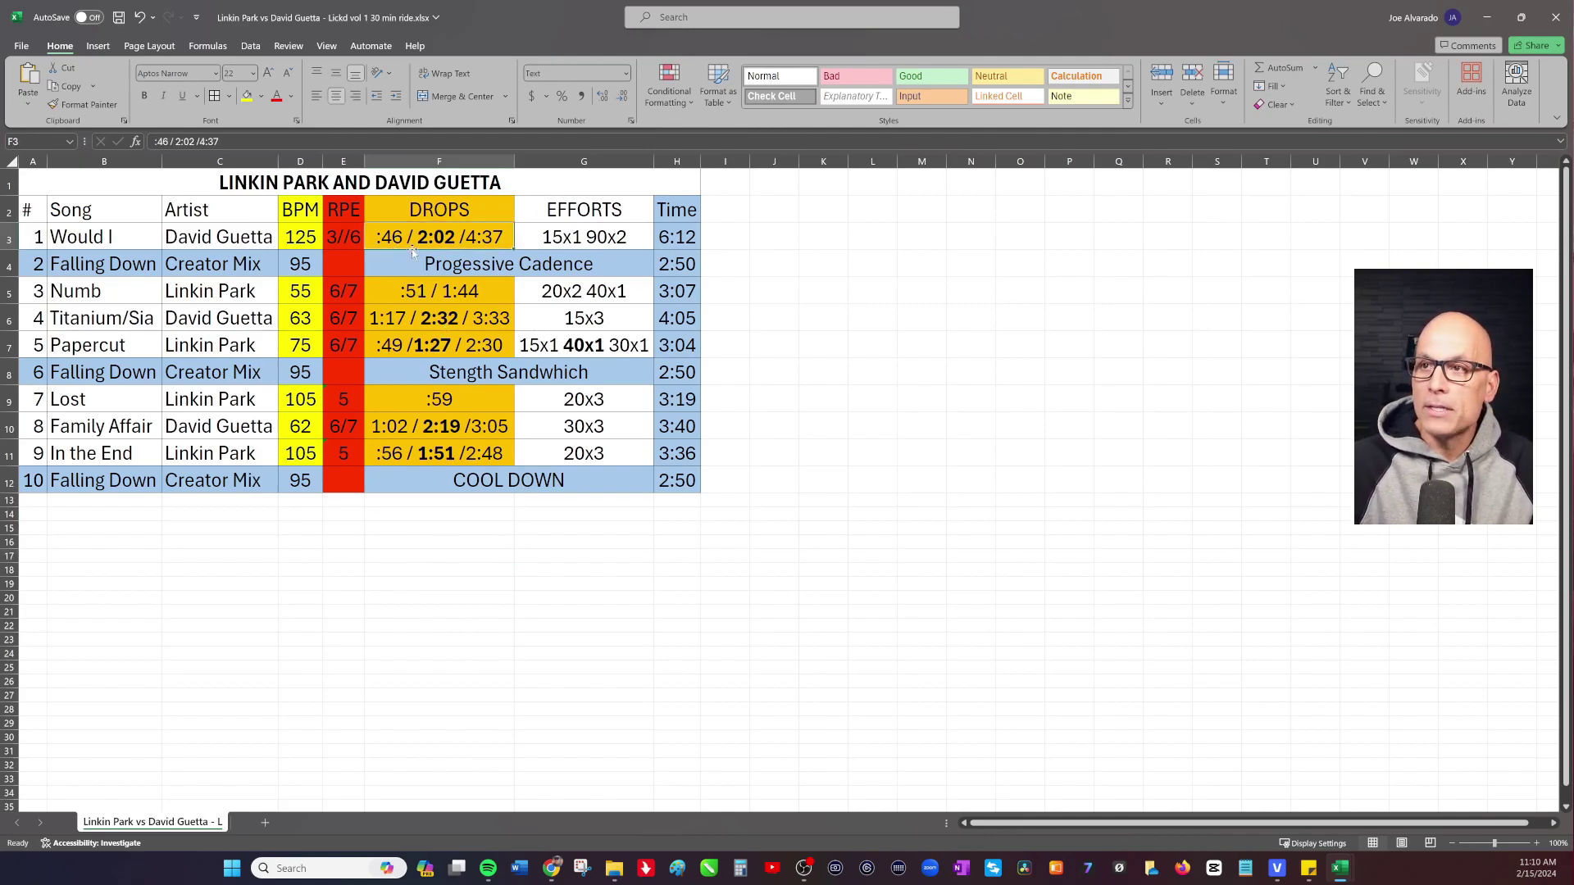
{"action": "left_click", "coordinate": [548, 220]}
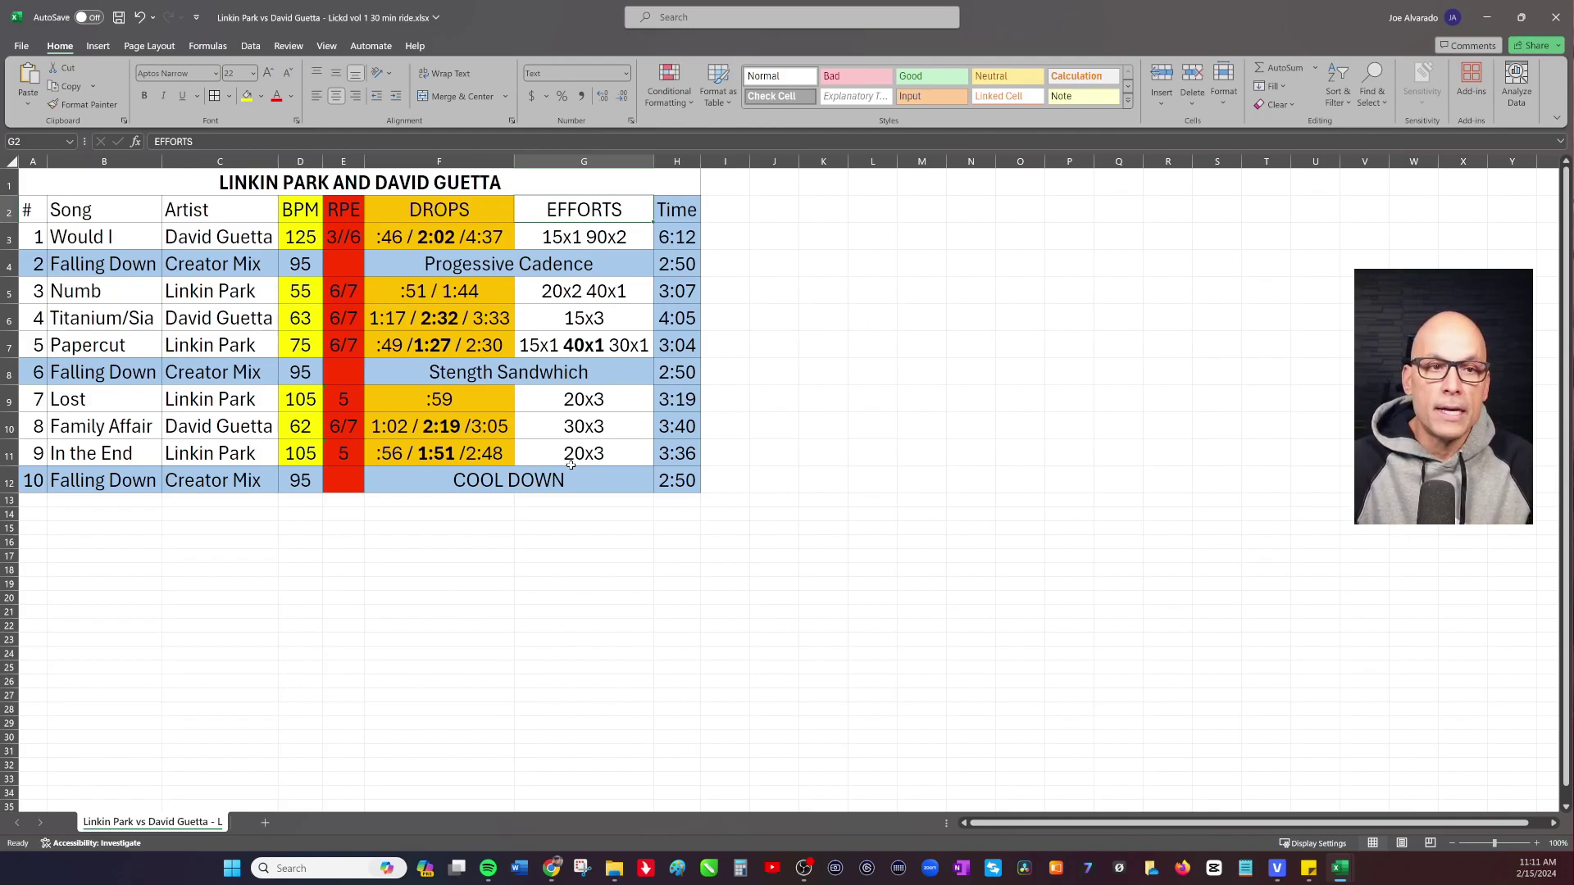
{"action": "left_click", "coordinate": [663, 622]}
{"action": "left_click", "coordinate": [582, 238]}
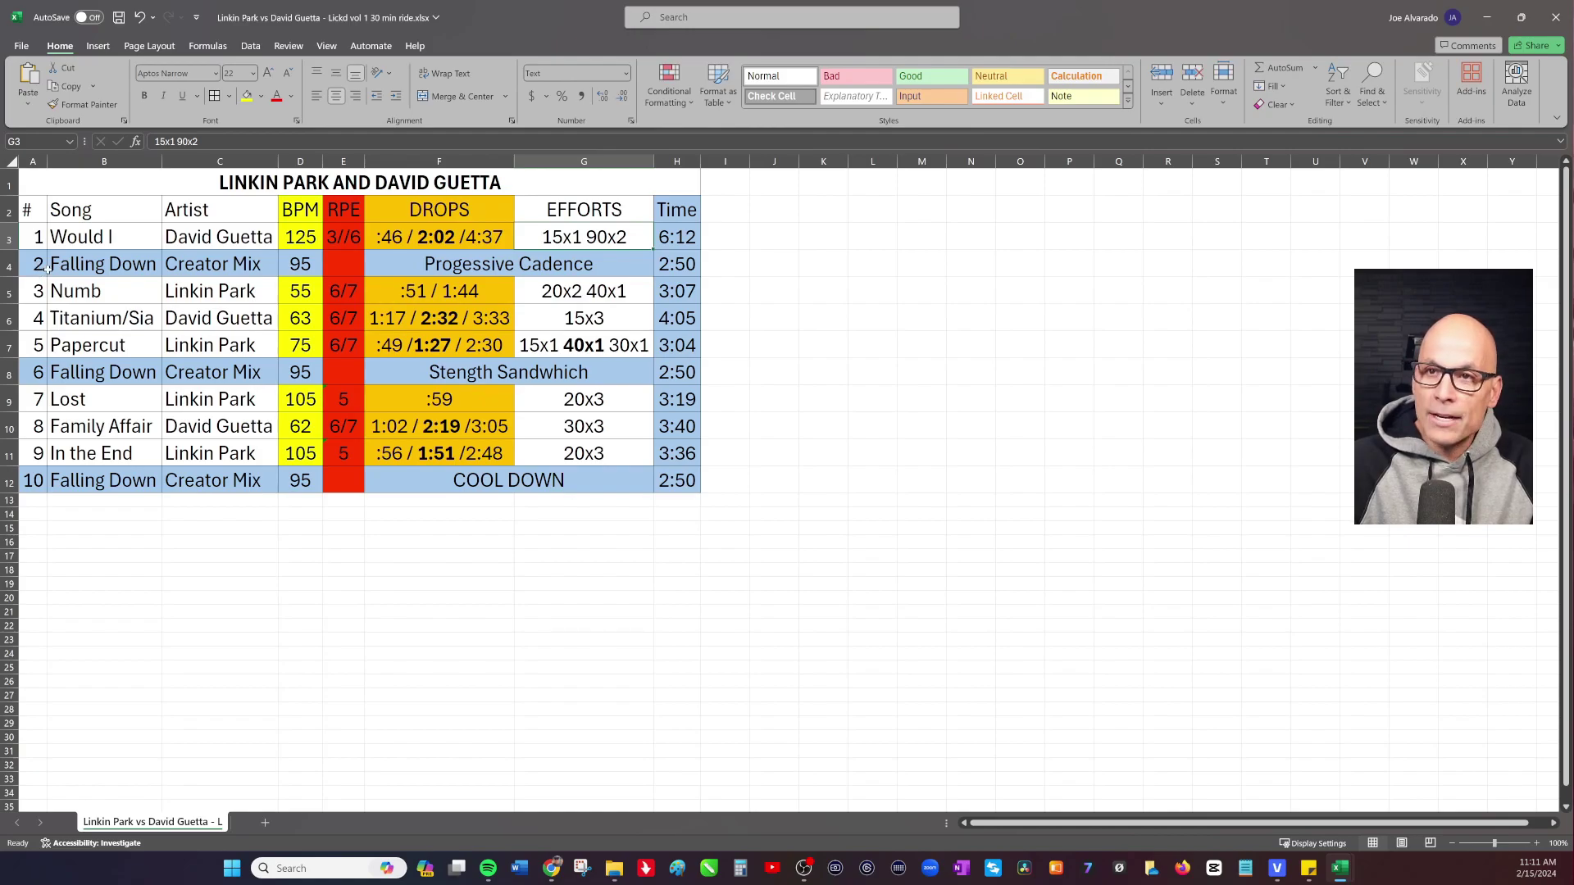
Examine the Falling Down row for song 2, from its title and Progessive Cadence note to its time
{"action": "left_click_drag", "start_coordinate": [51, 266], "coordinate": [677, 266]}
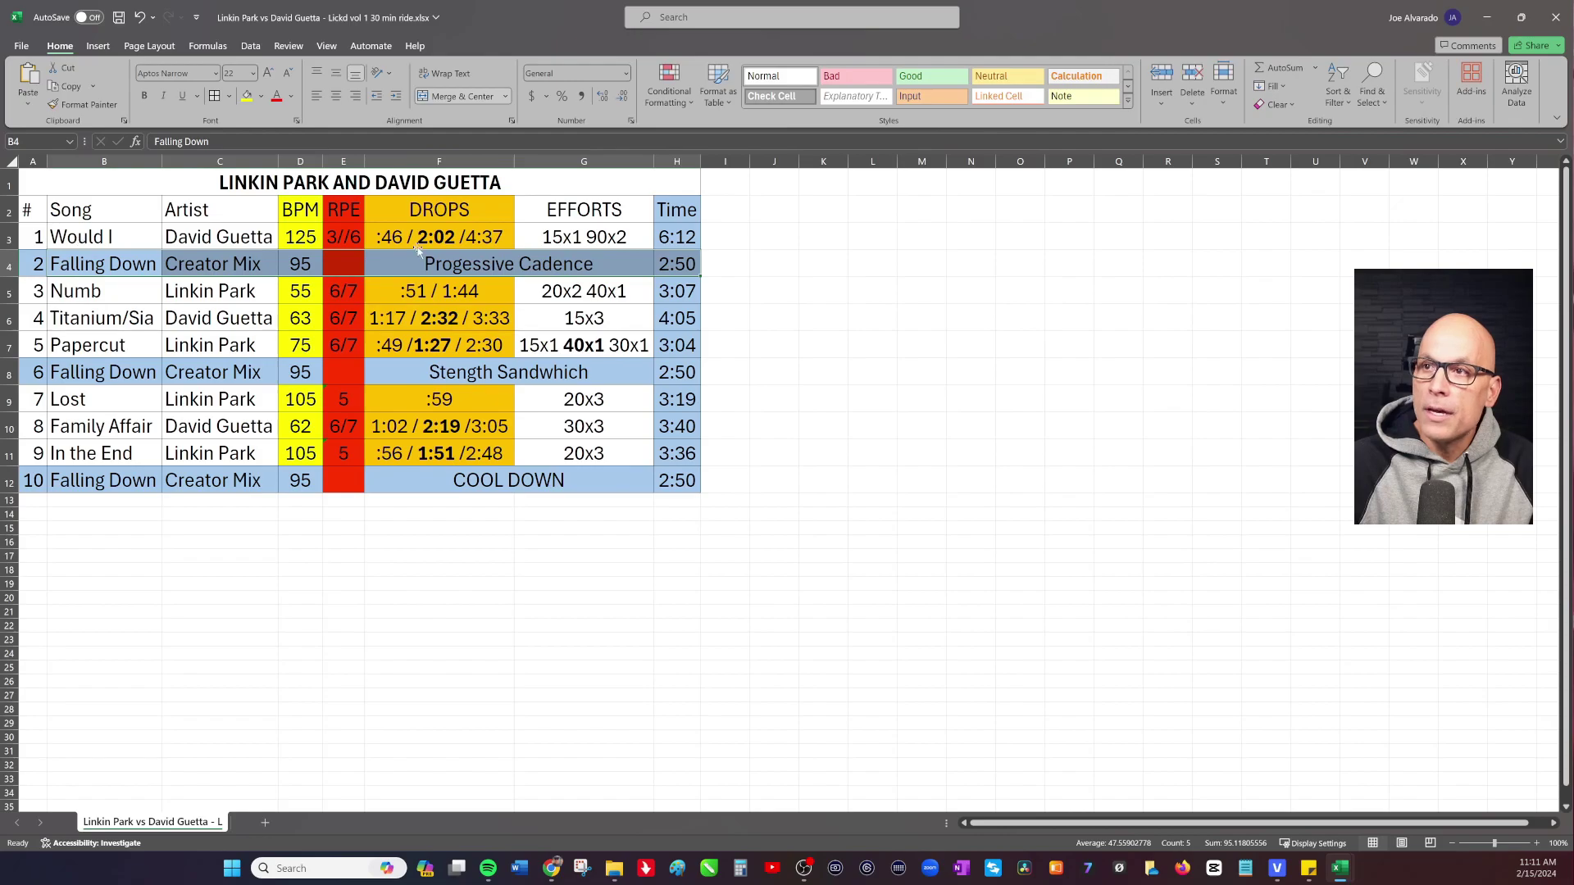
{"action": "left_click", "coordinate": [558, 240]}
{"action": "left_click", "coordinate": [378, 271]}
{"action": "left_click_drag", "start_coordinate": [55, 264], "coordinate": [677, 264]}
{"action": "left_click", "coordinate": [382, 559]}
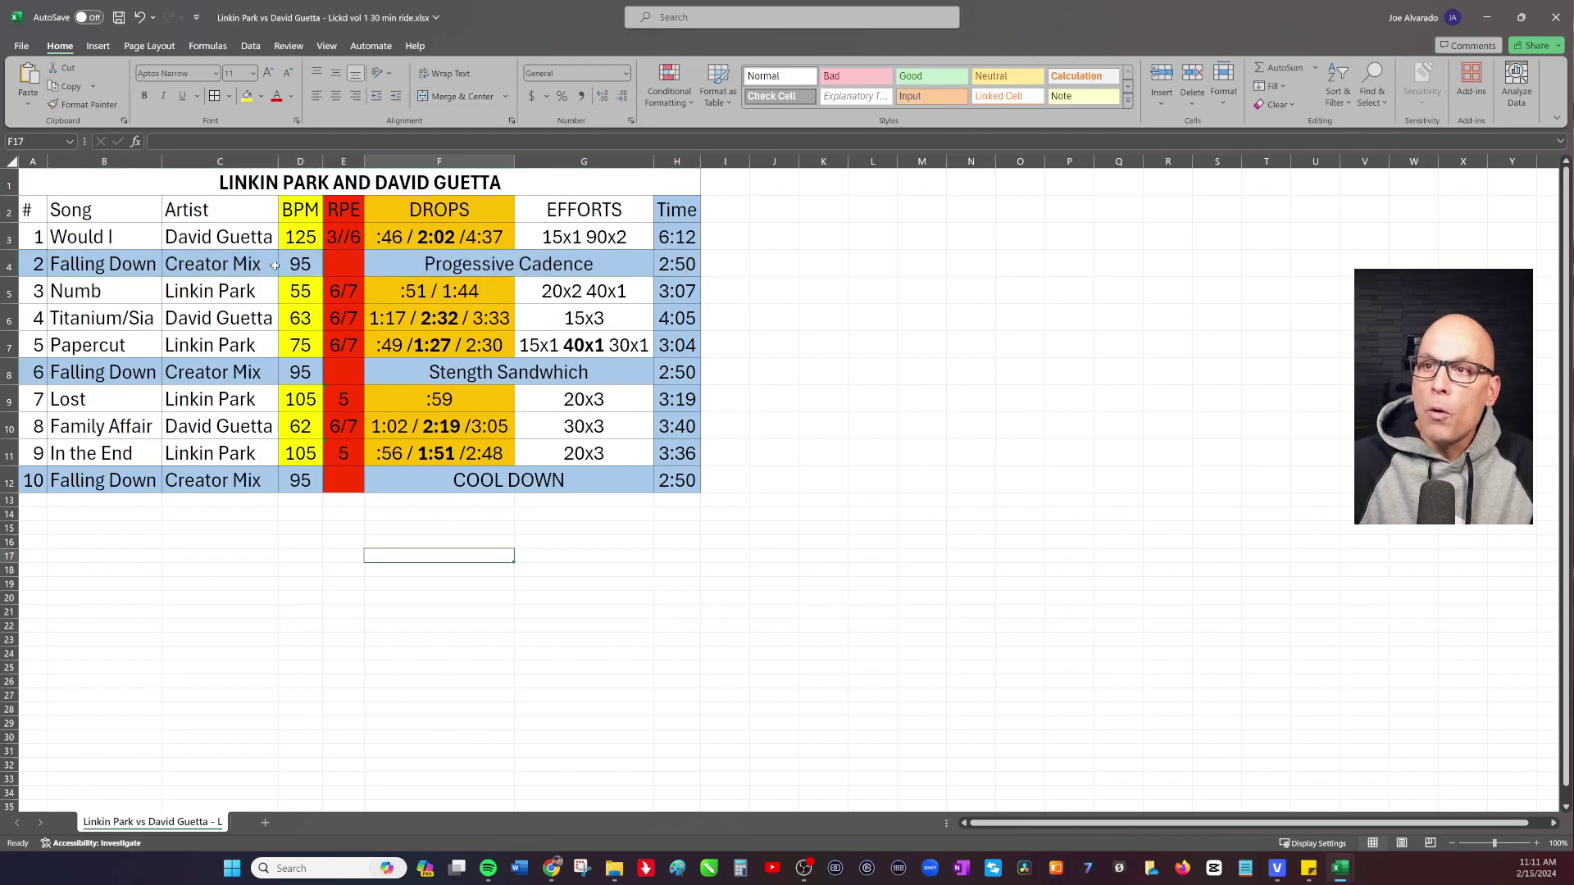
{"action": "left_click_drag", "start_coordinate": [131, 265], "coordinate": [517, 265]}
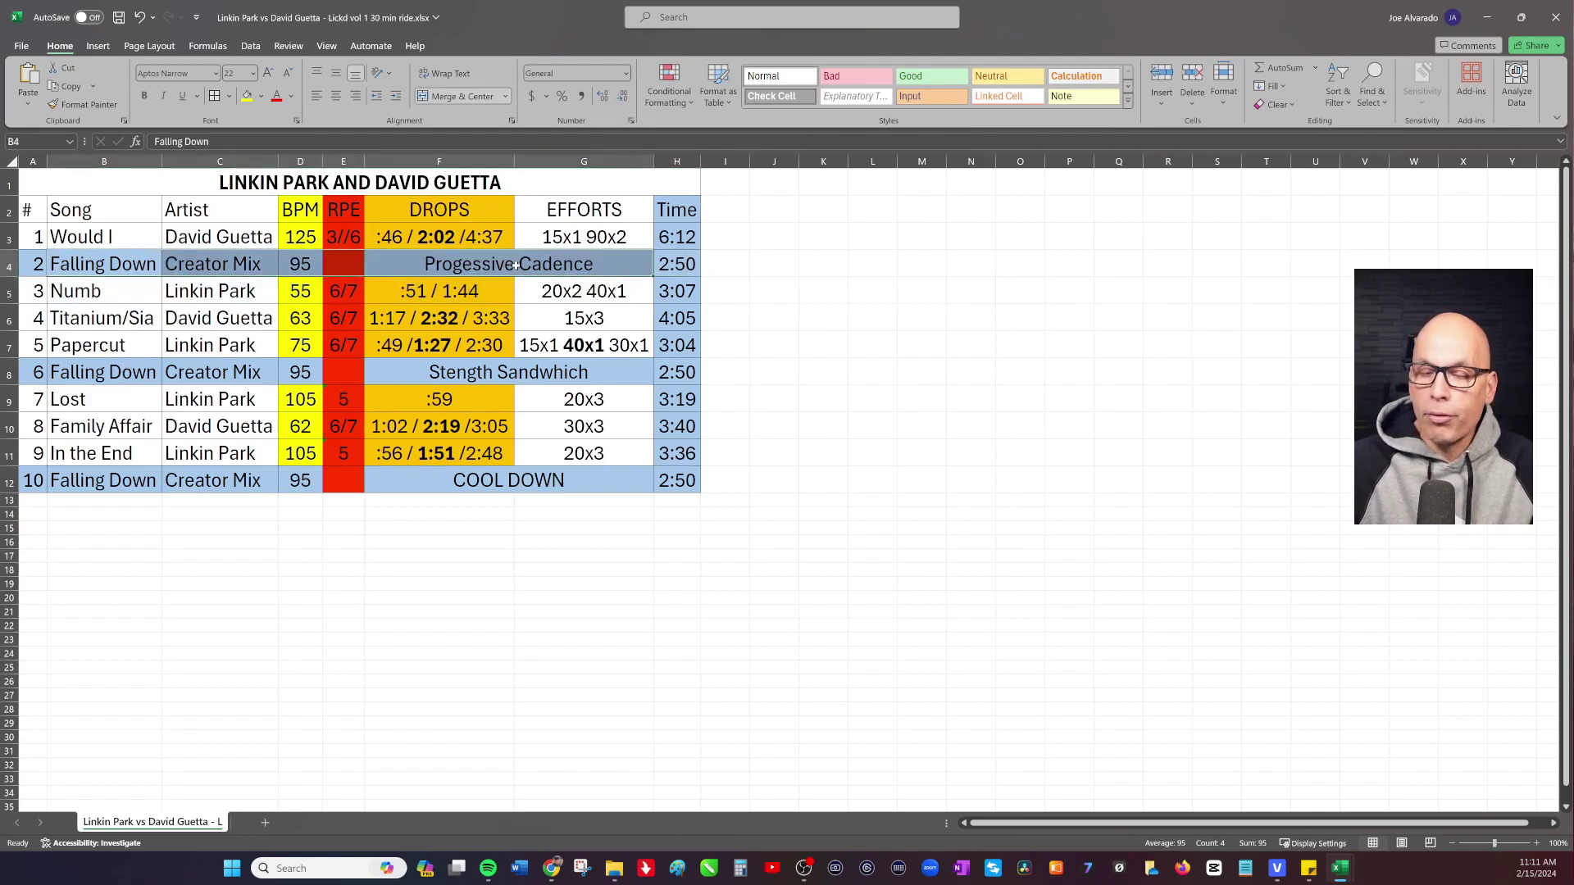
{"action": "left_click", "coordinate": [447, 586]}
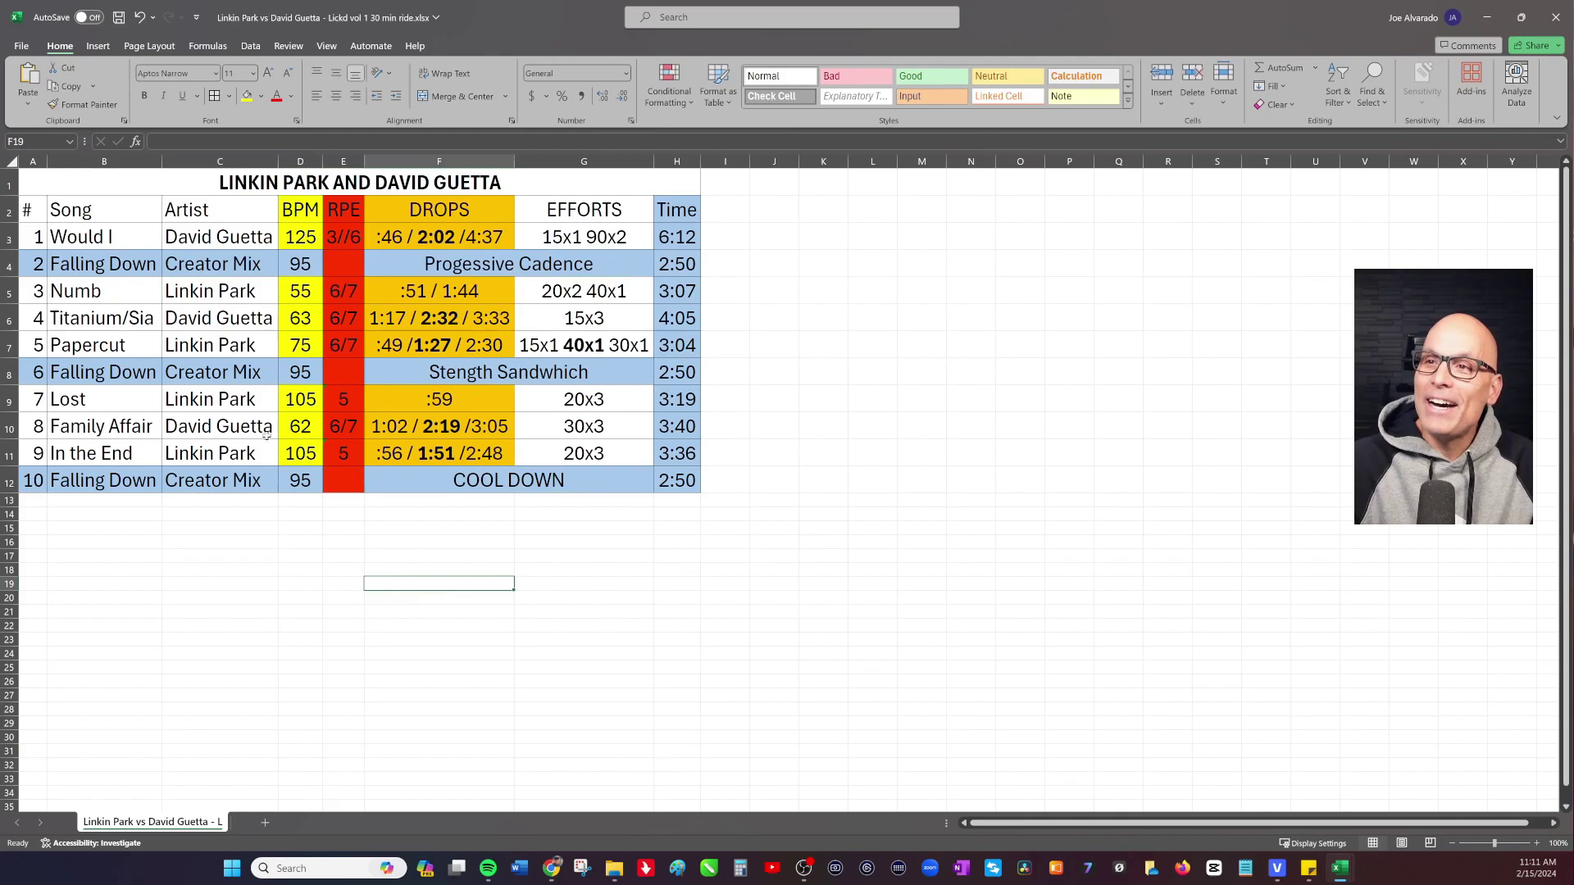
{"action": "left_click", "coordinate": [671, 265]}
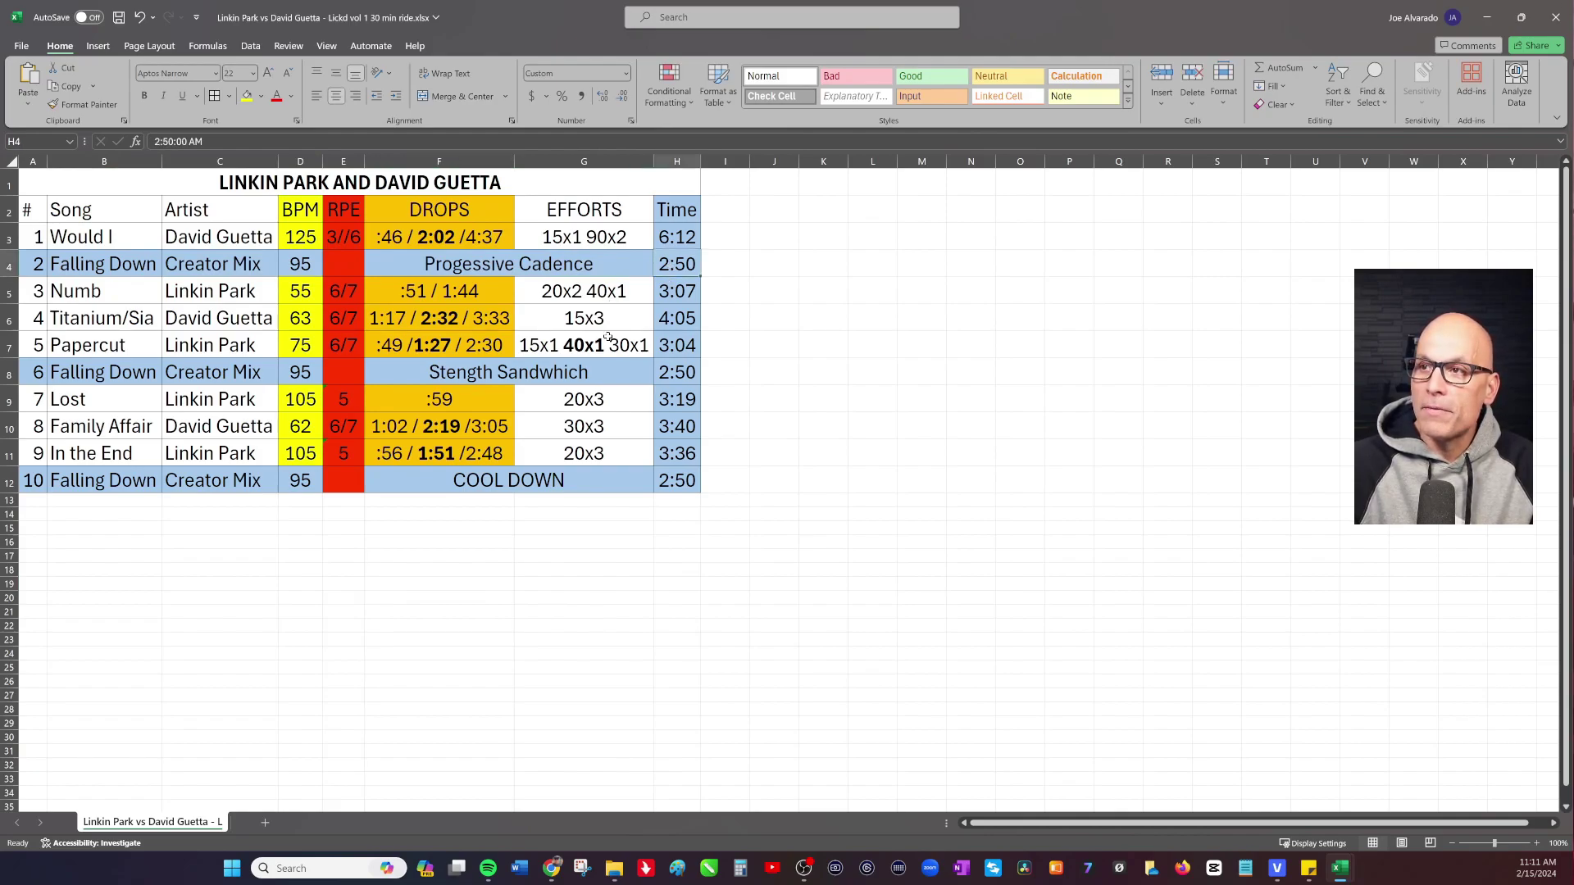
Examine the drops and efforts of Numb and Titanium/Sia, and the COOL DOWN entry in the last row
{"action": "left_click", "coordinate": [435, 265]}
{"action": "left_click", "coordinate": [424, 299]}
{"action": "left_click", "coordinate": [539, 297]}
{"action": "left_click", "coordinate": [518, 328]}
{"action": "left_click", "coordinate": [503, 329]}
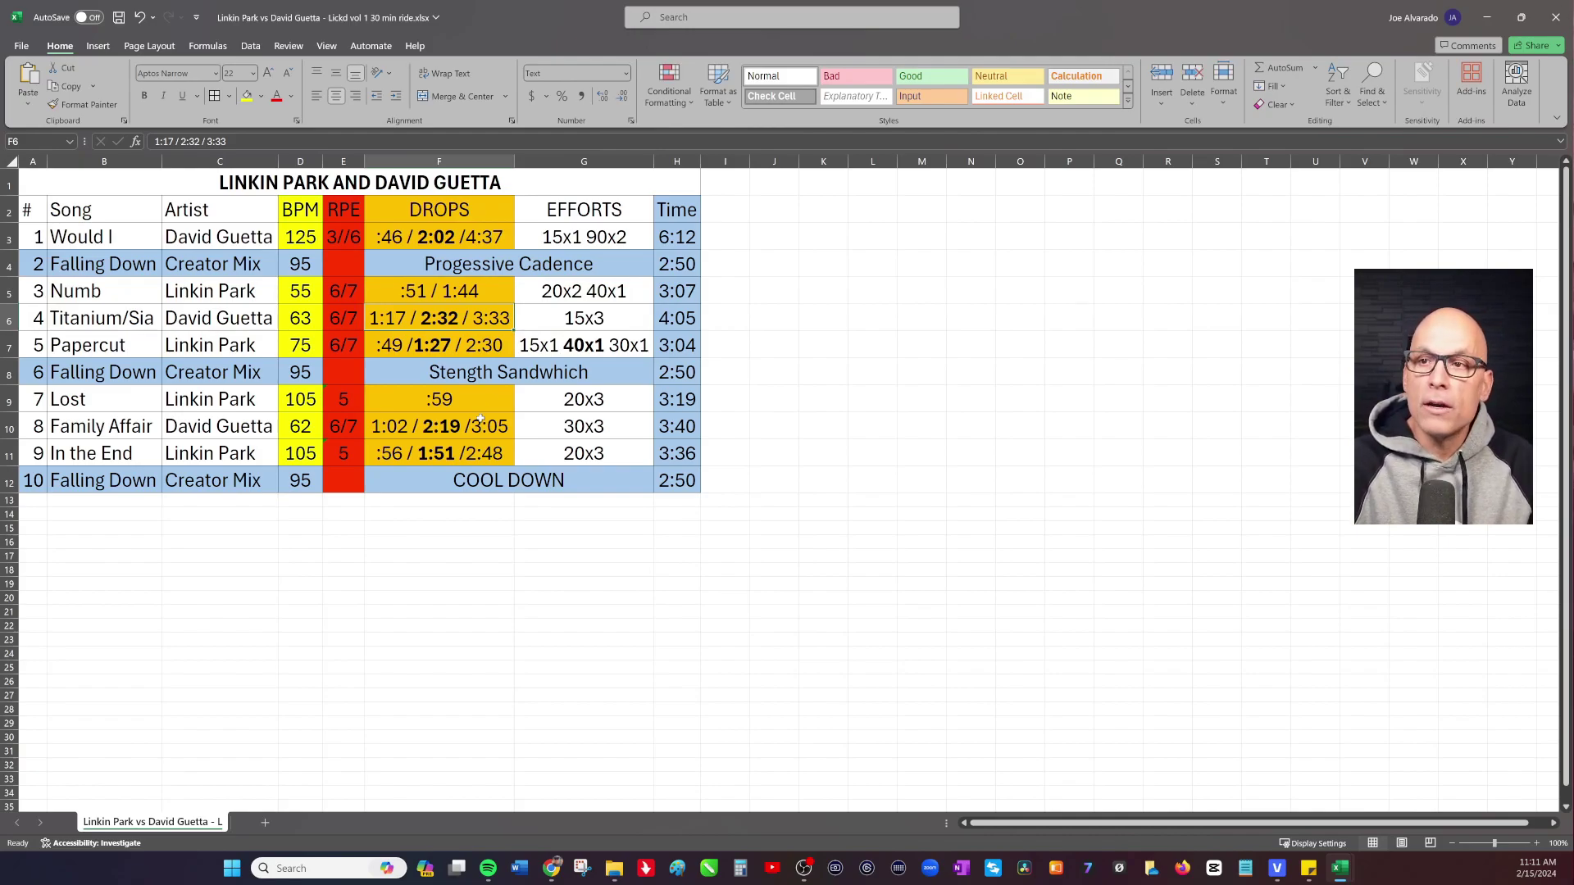
{"action": "left_click", "coordinate": [384, 484]}
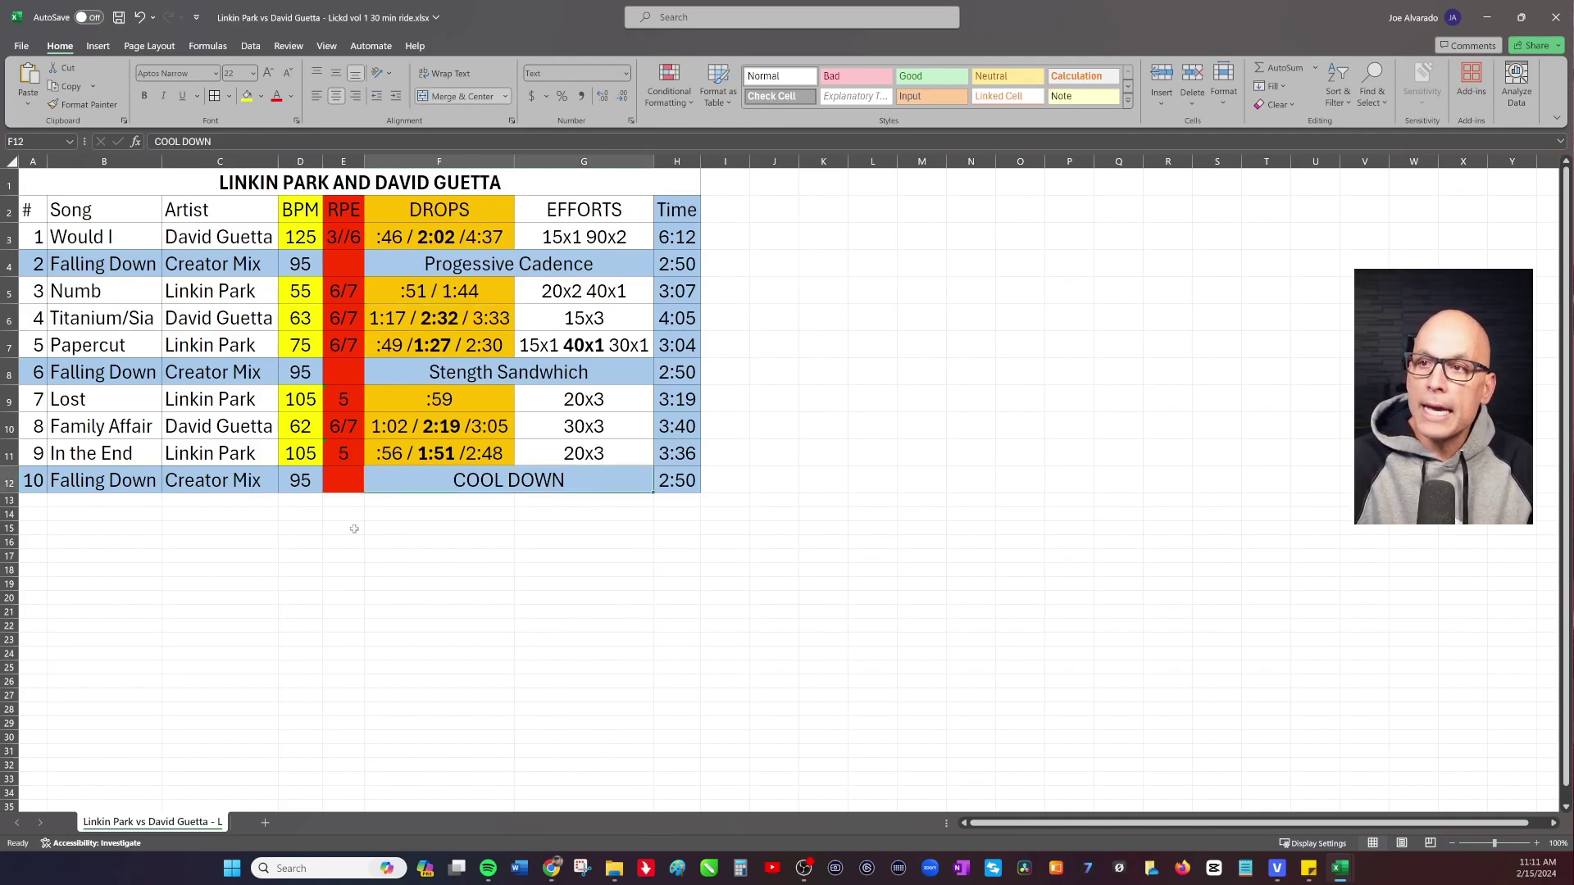
Clear the BPM value of the first song, Would I, in cell D3
{"action": "left_click", "coordinate": [307, 176]}
{"action": "left_click", "coordinate": [121, 238]}
{"action": "left_click", "coordinate": [290, 237]}
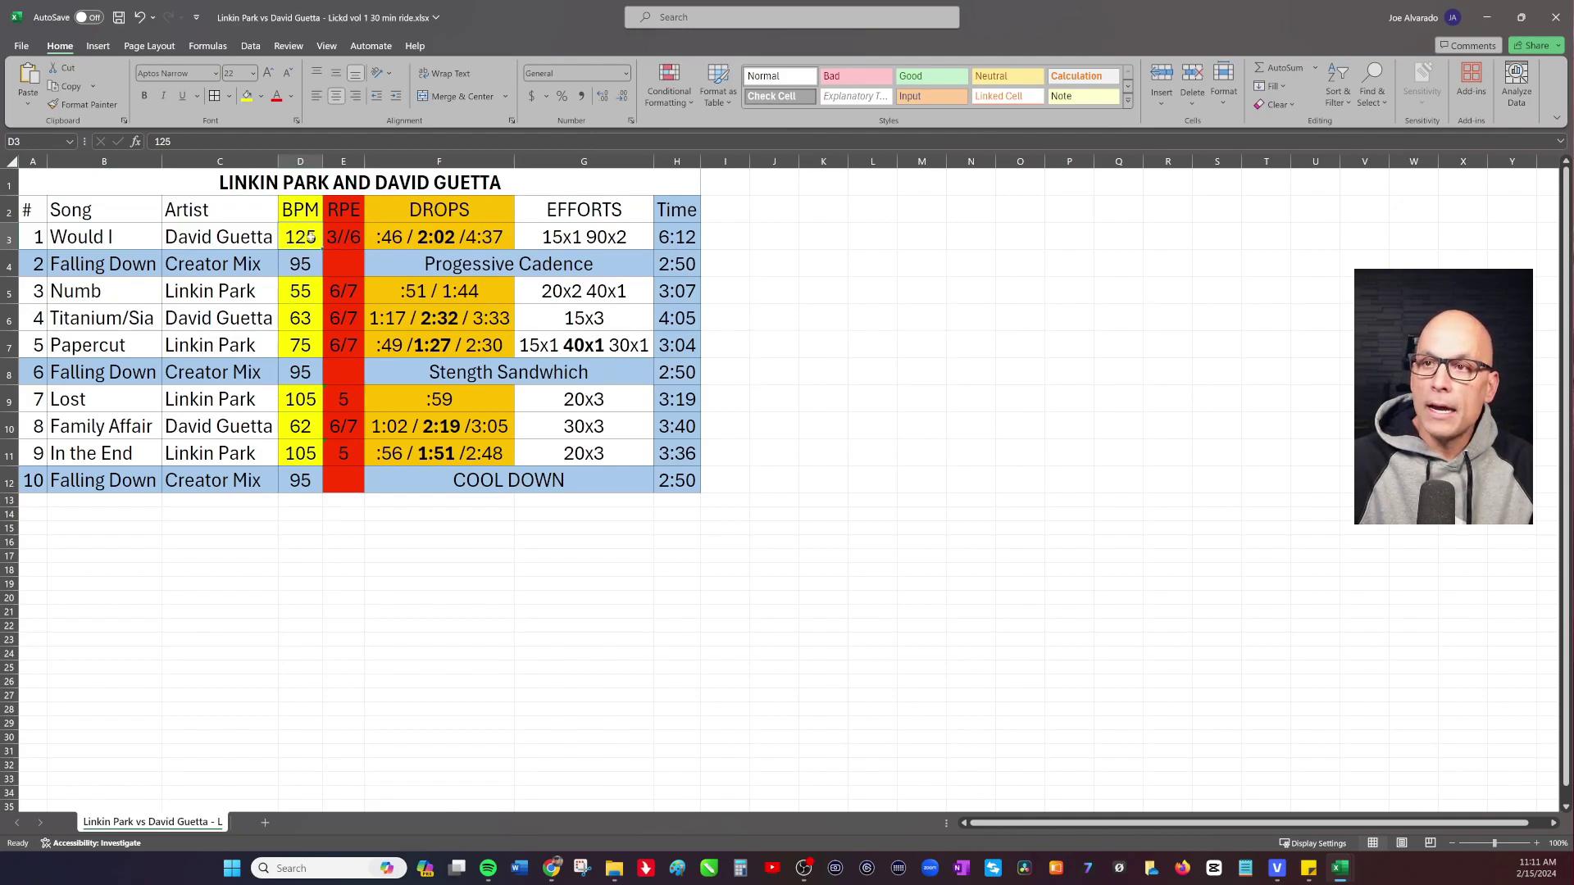
{"action": "key", "text": "Delete"}
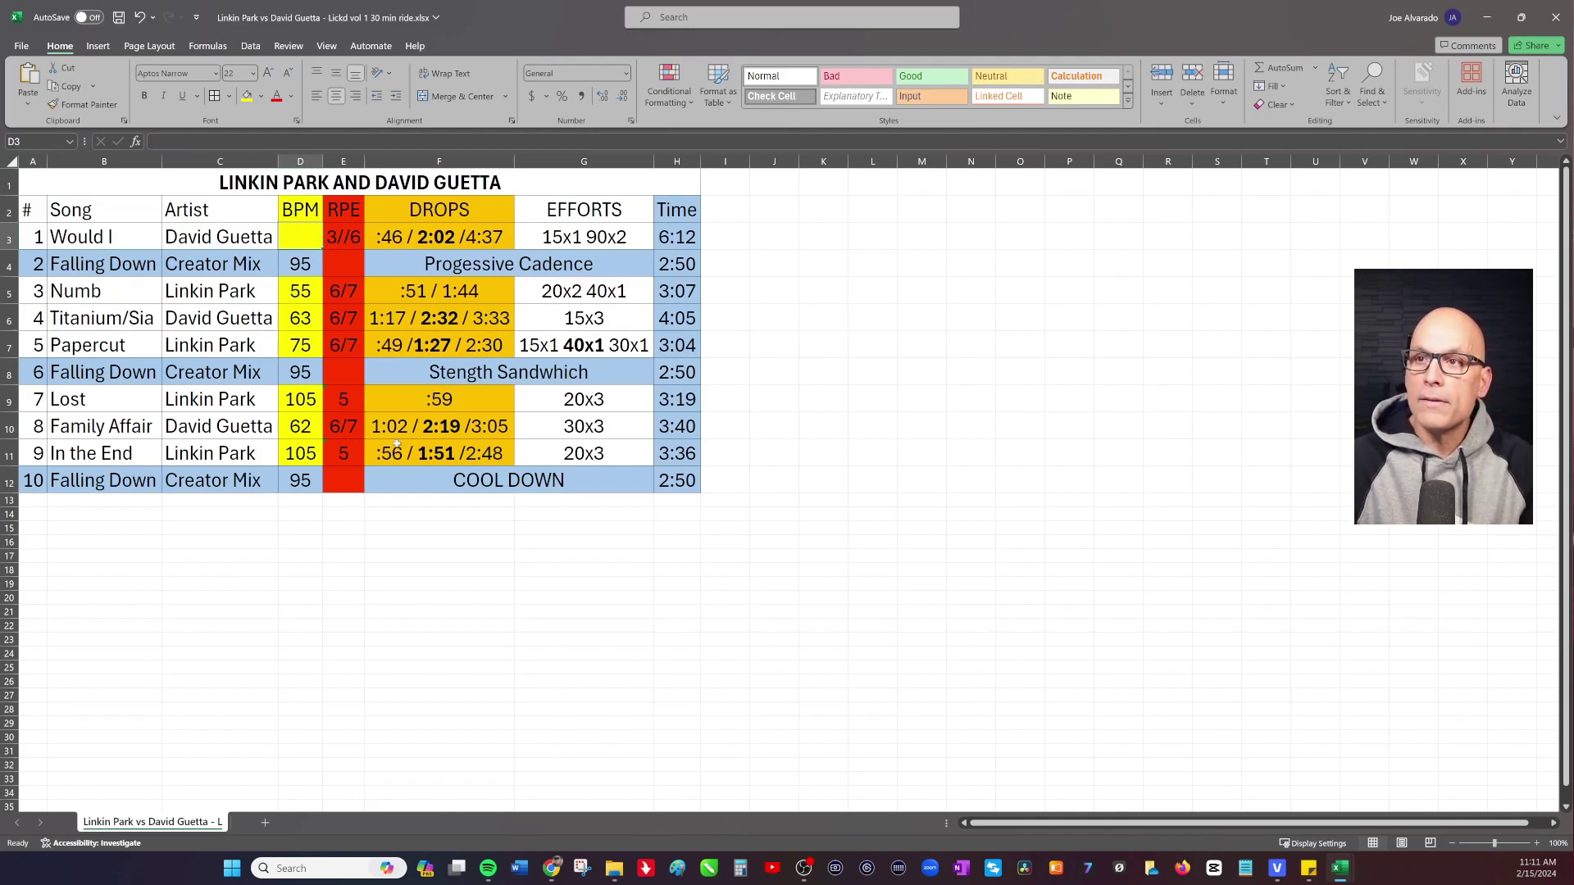
{"action": "left_click", "coordinate": [397, 479]}
{"action": "left_click", "coordinate": [348, 237]}
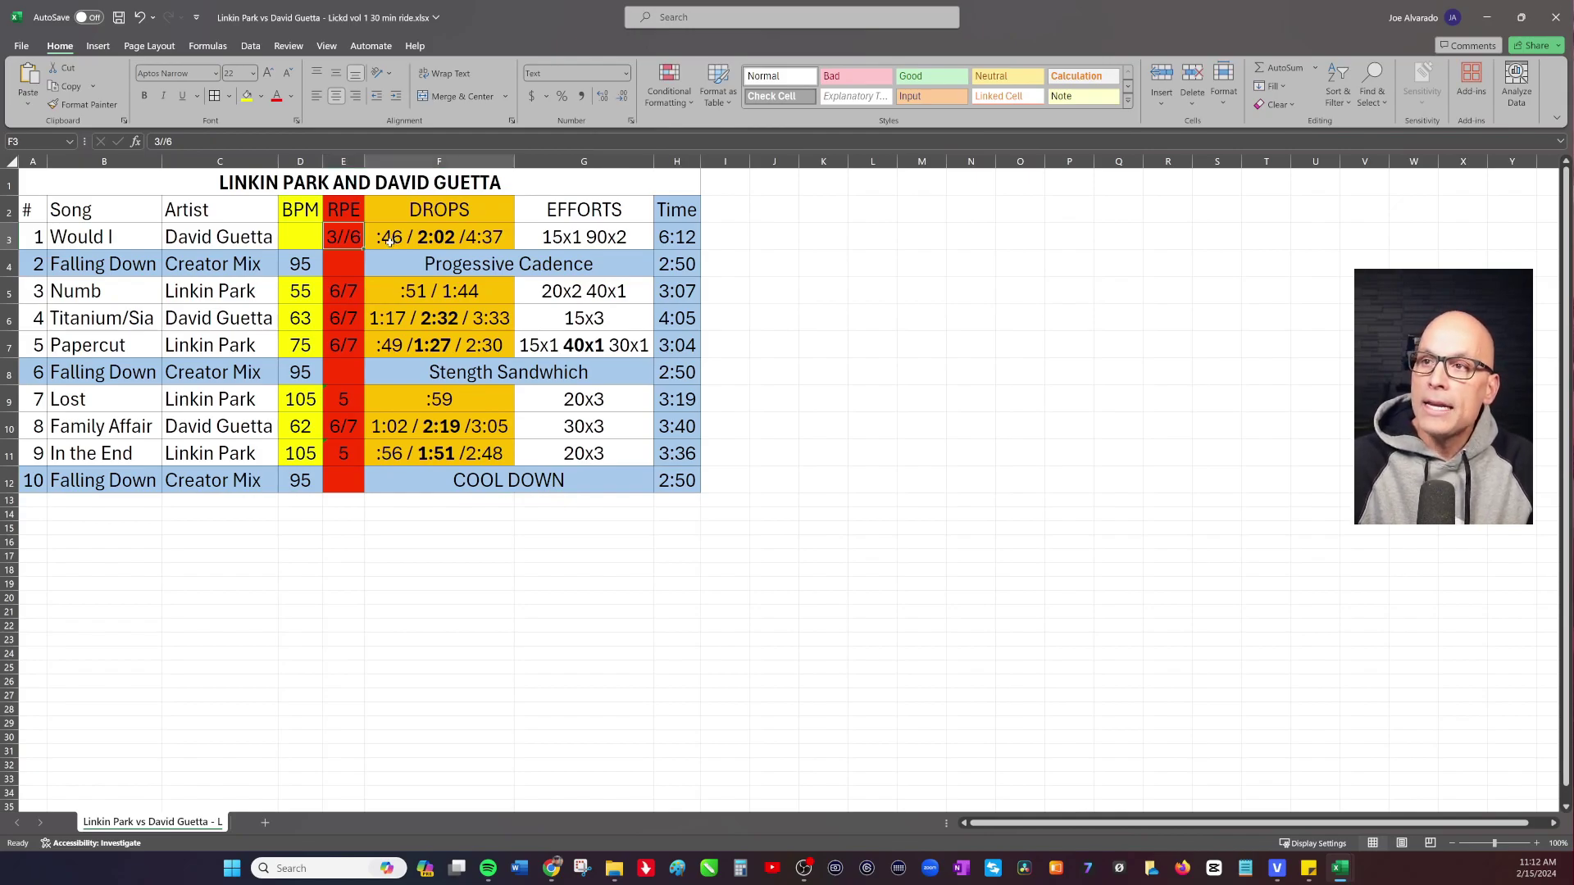
Compare the drop times of the first song, Would I, with its planned efforts, and check its time
{"action": "left_click", "coordinate": [551, 594]}
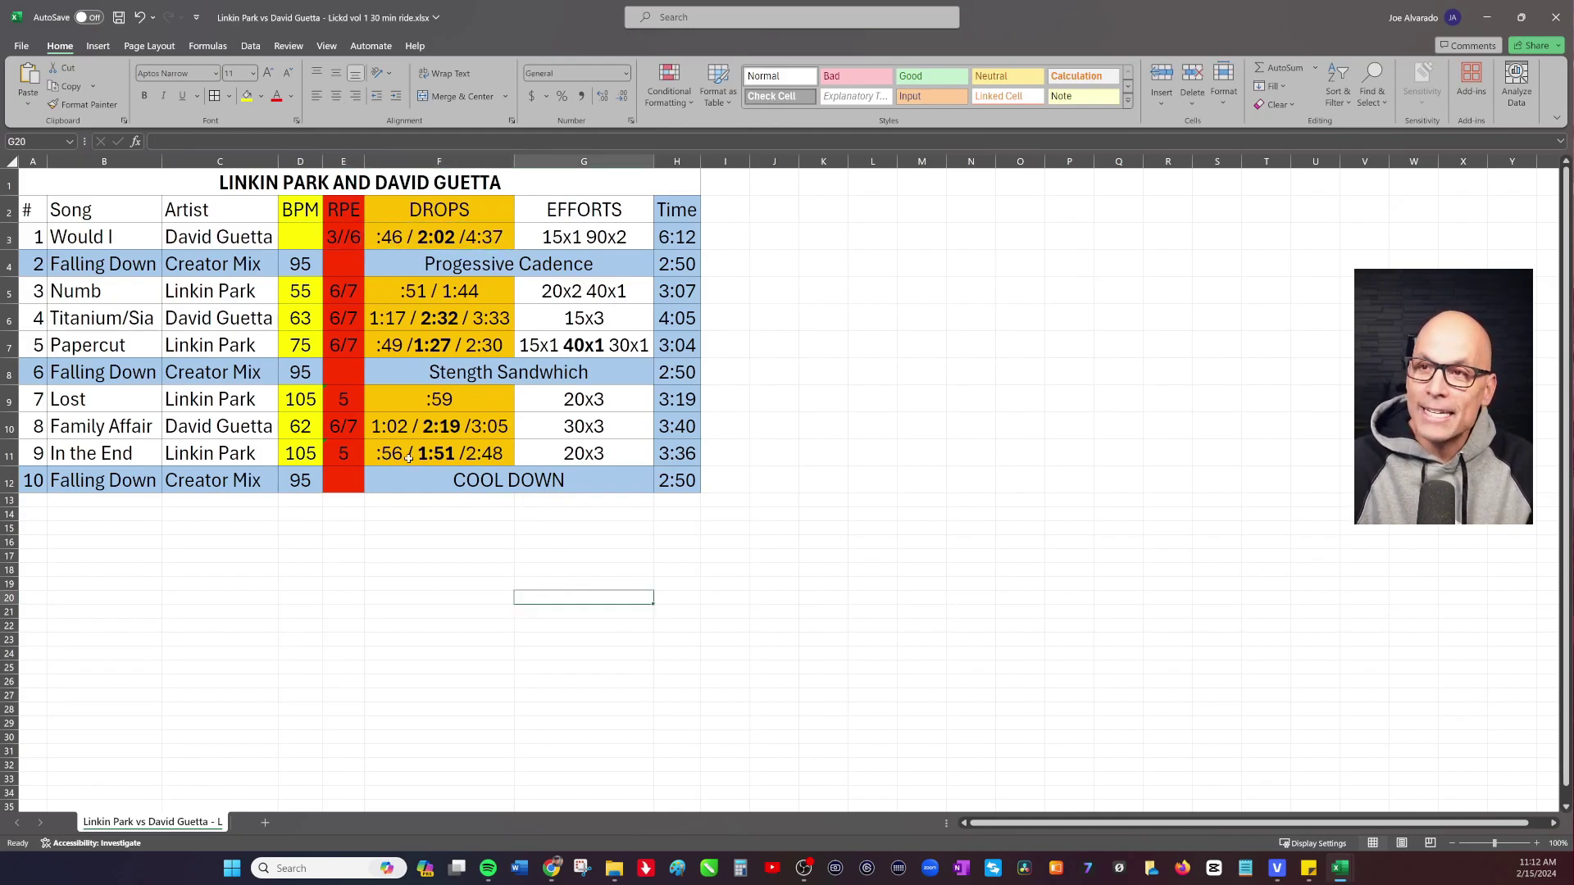
{"action": "left_click", "coordinate": [425, 236]}
{"action": "left_click", "coordinate": [563, 236]}
{"action": "left_click", "coordinate": [460, 240]}
{"action": "left_click", "coordinate": [605, 239]}
{"action": "left_click", "coordinate": [478, 239]}
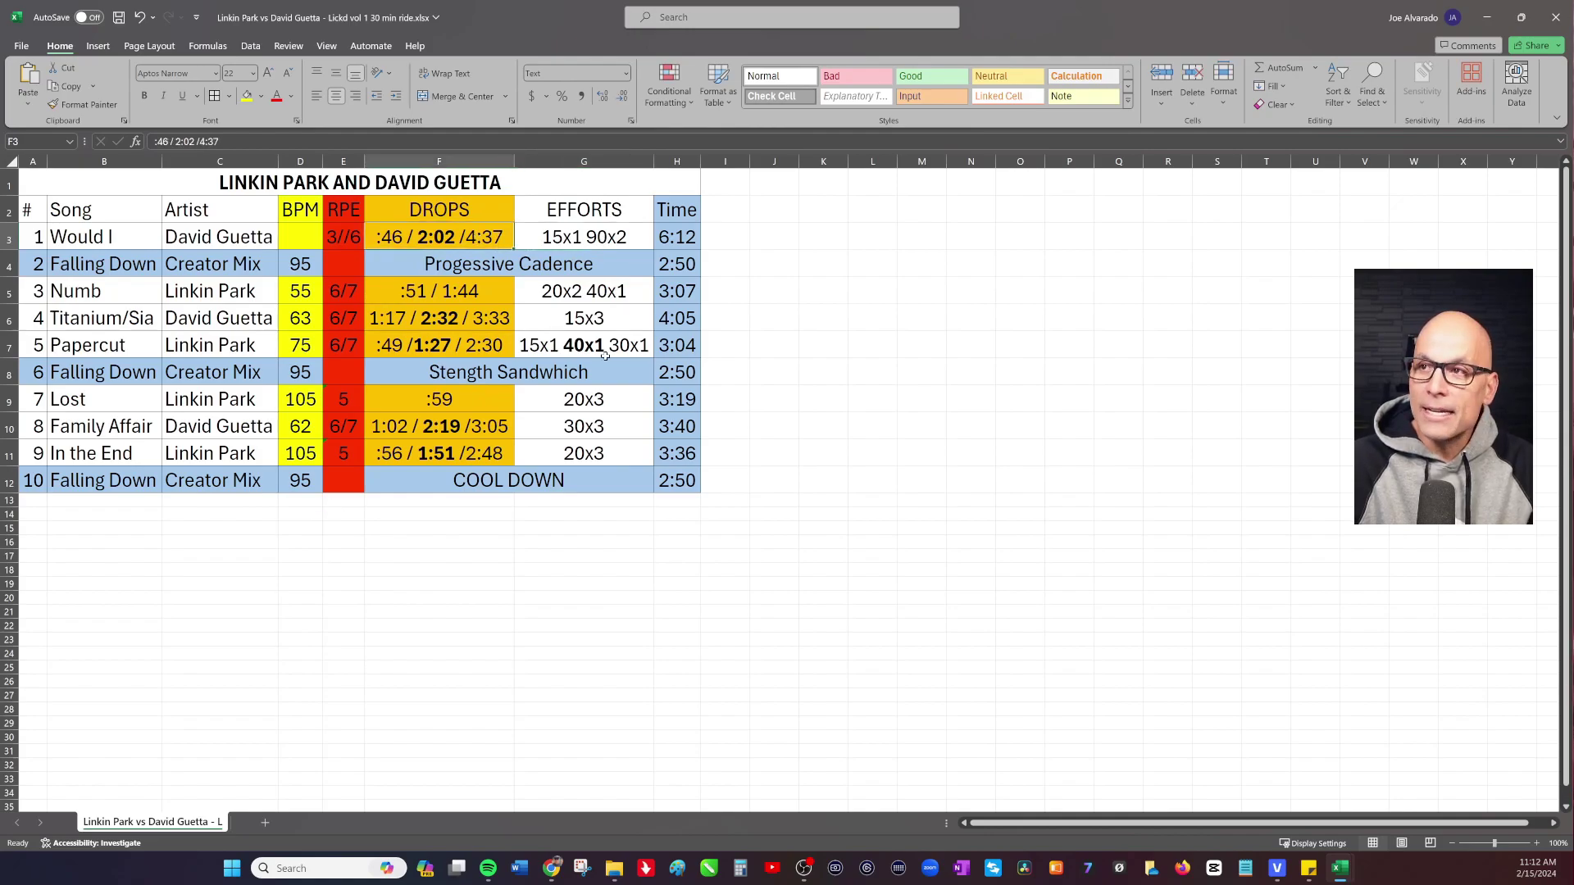
{"action": "left_click", "coordinate": [600, 238]}
{"action": "left_click", "coordinate": [677, 238]}
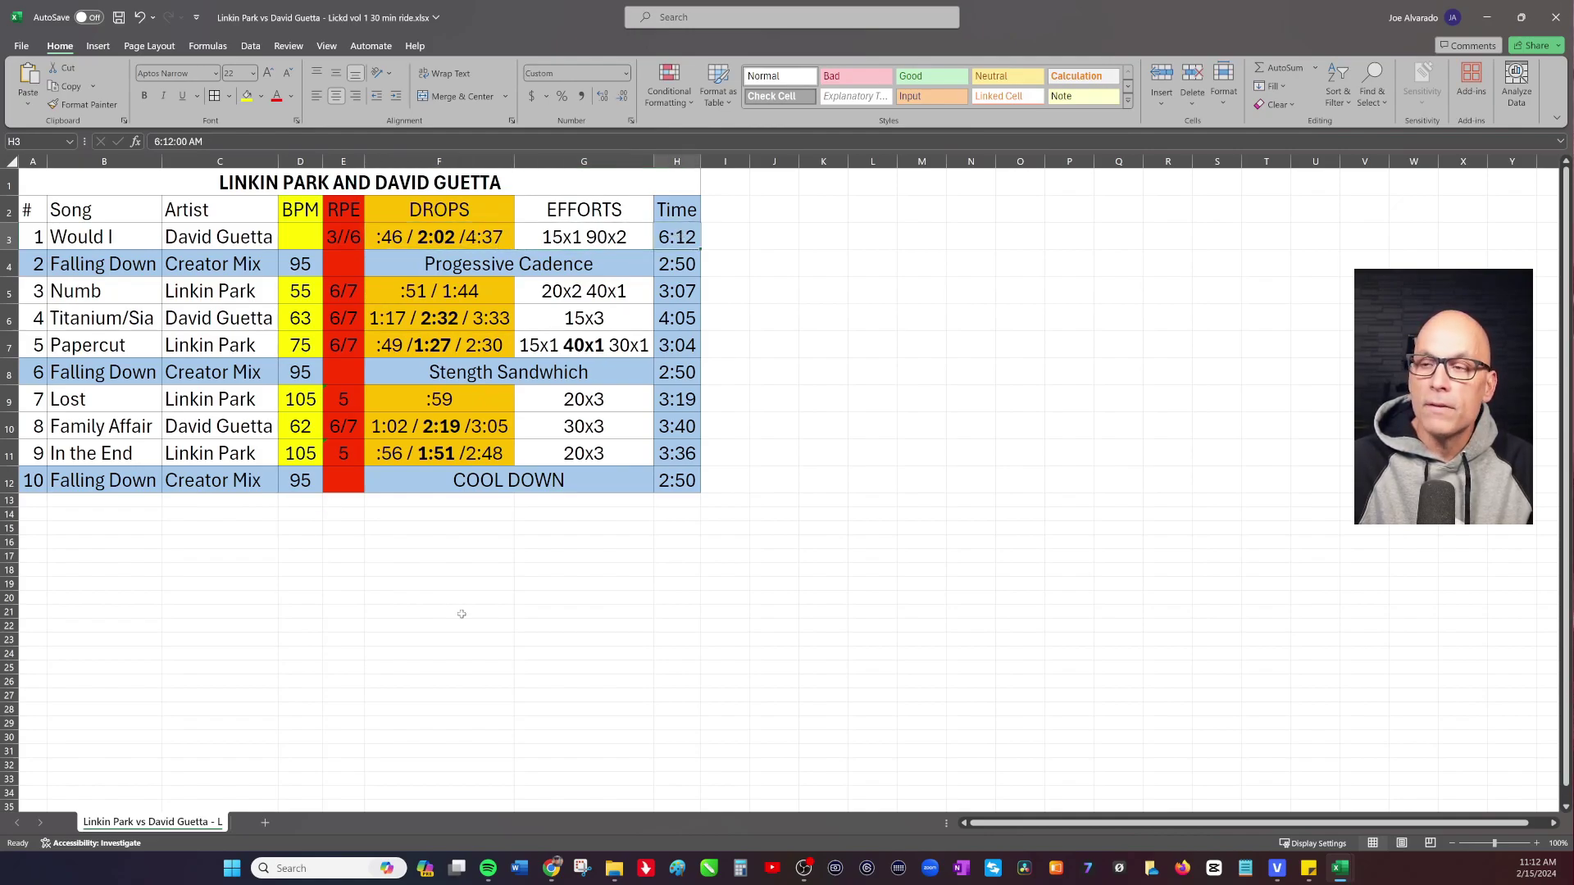
Examine the notes of the three Falling Down rows: Progessive Cadence, Stength Sandwhich and COOL DOWN
{"action": "left_click_drag", "start_coordinate": [442, 701], "coordinate": [434, 684]}
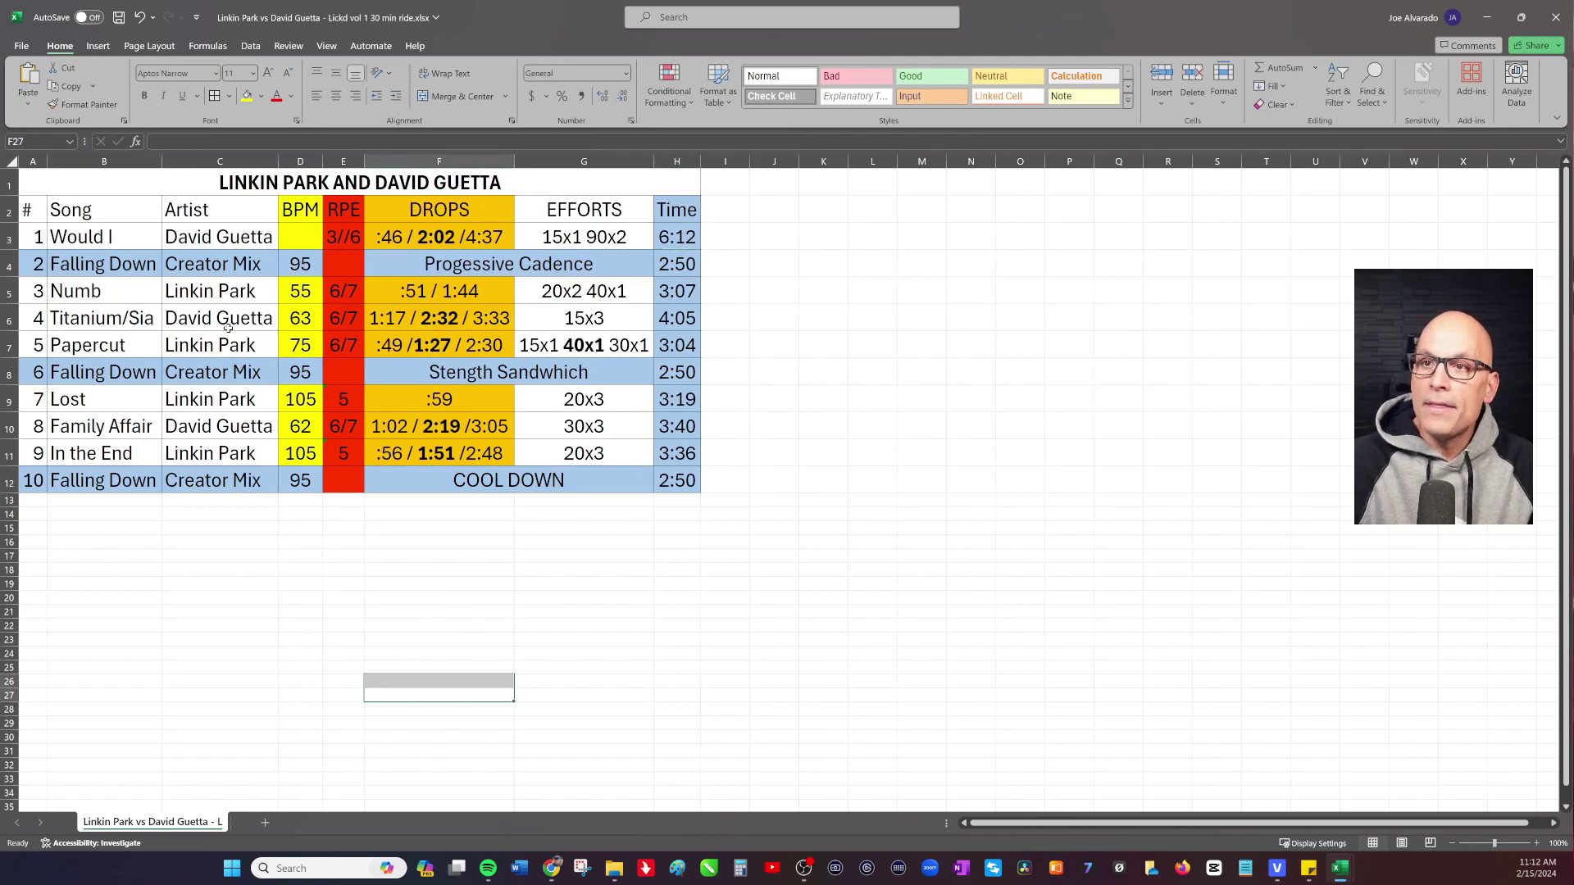
{"action": "left_click_drag", "start_coordinate": [150, 270], "coordinate": [525, 269]}
{"action": "left_click", "coordinate": [269, 290]}
{"action": "left_click_drag", "start_coordinate": [269, 290], "coordinate": [557, 283]}
{"action": "left_click", "coordinate": [437, 278]}
{"action": "left_click", "coordinate": [444, 370]}
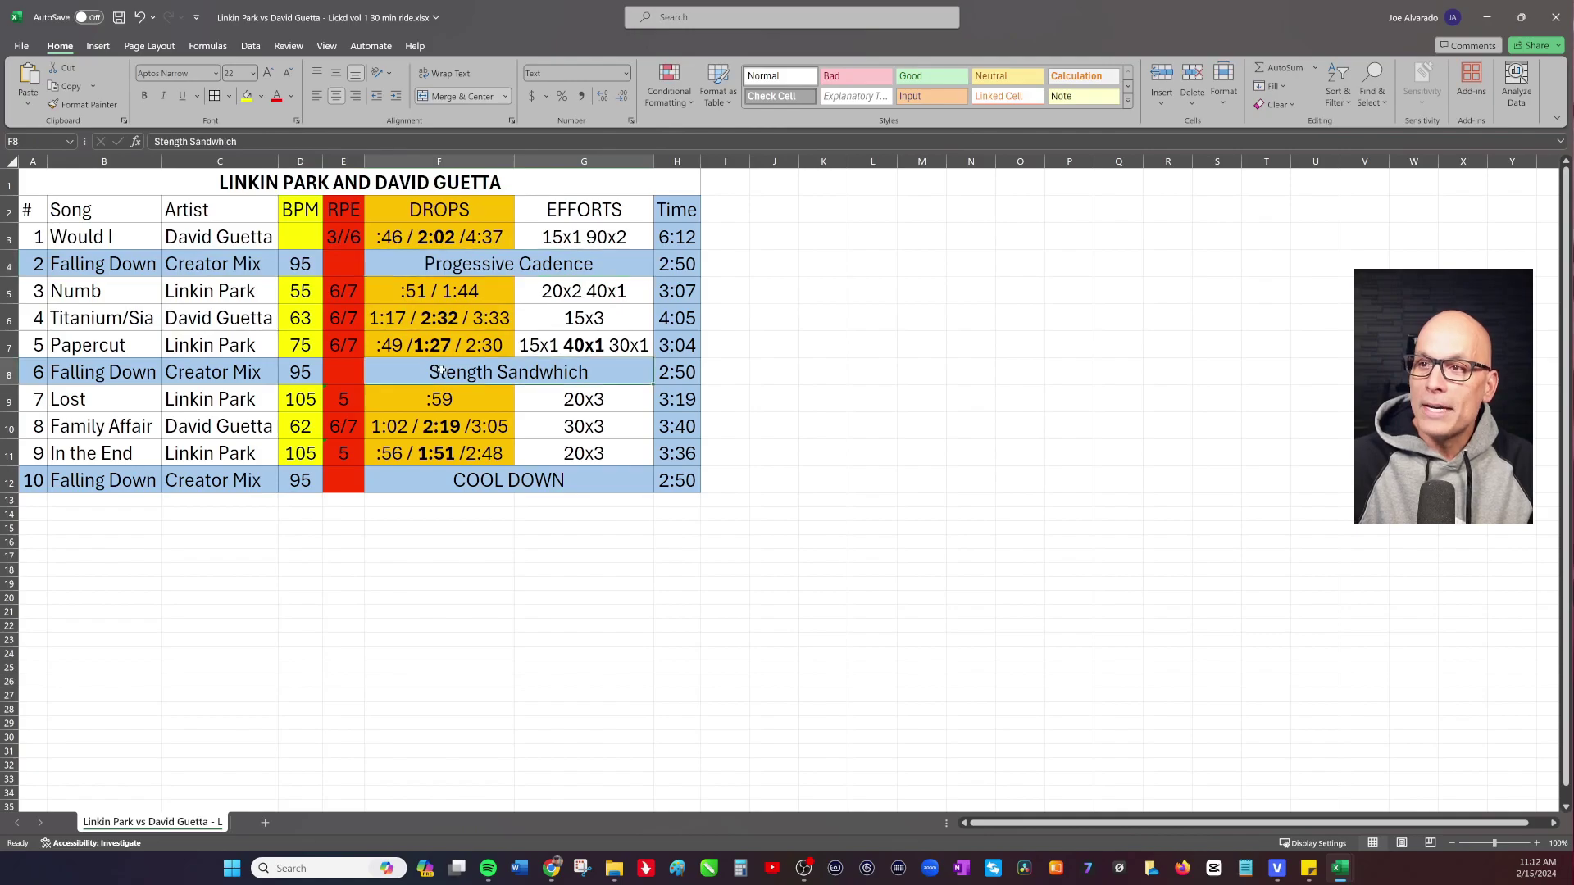
{"action": "left_click", "coordinate": [414, 489]}
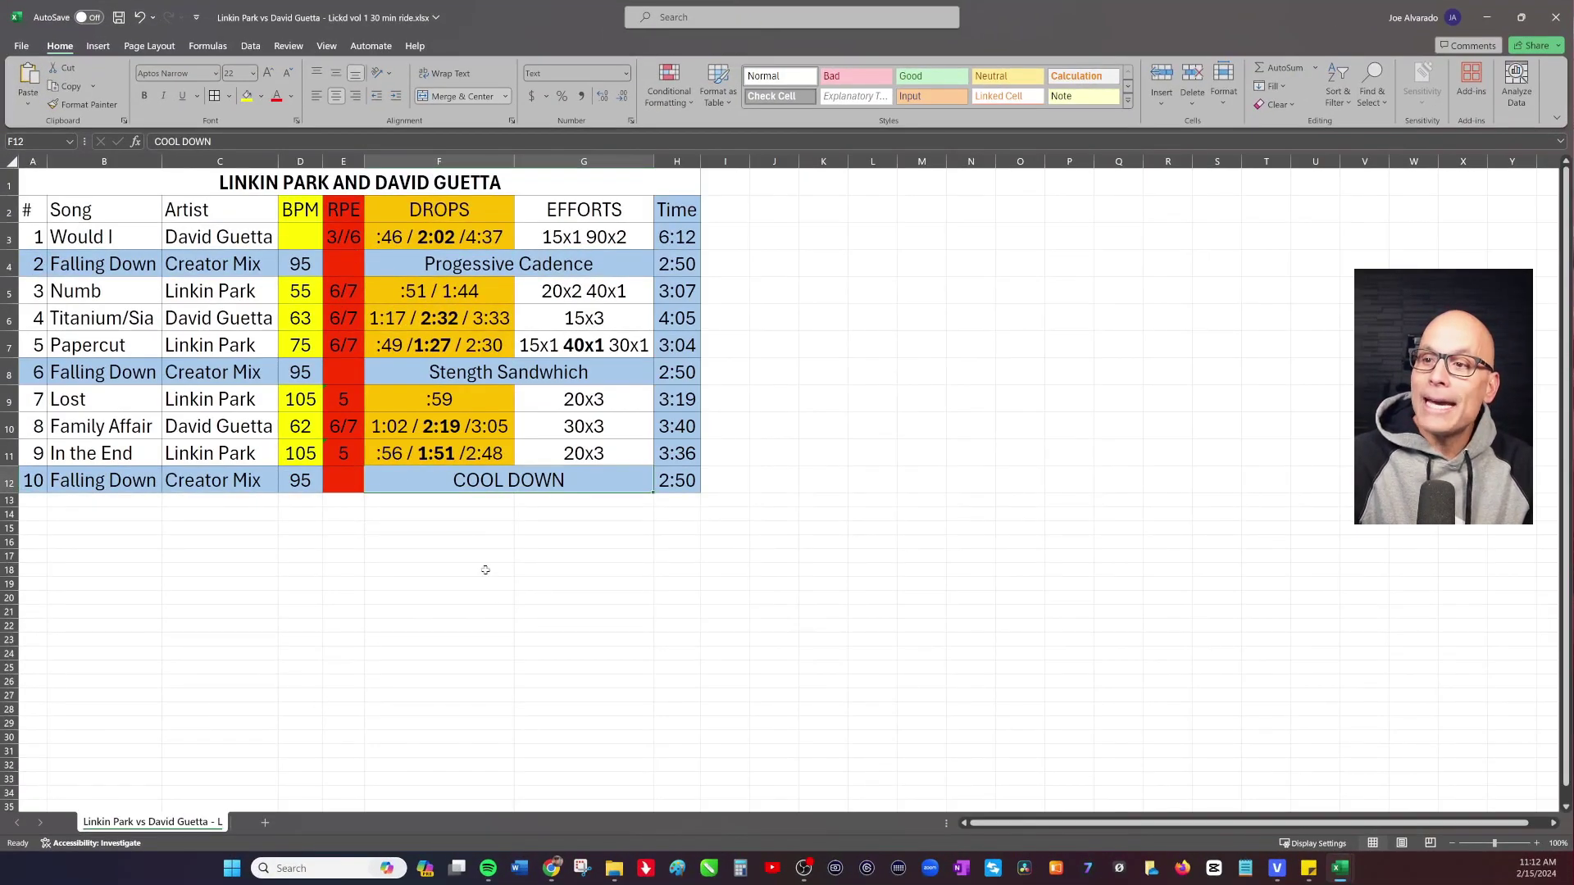
Return to the EDG - Linkin Park vs David Guetta.csv file and save it under the same name as an Excel Workbook (*.xlsx)
{"action": "mouse_move", "coordinate": [487, 874]}
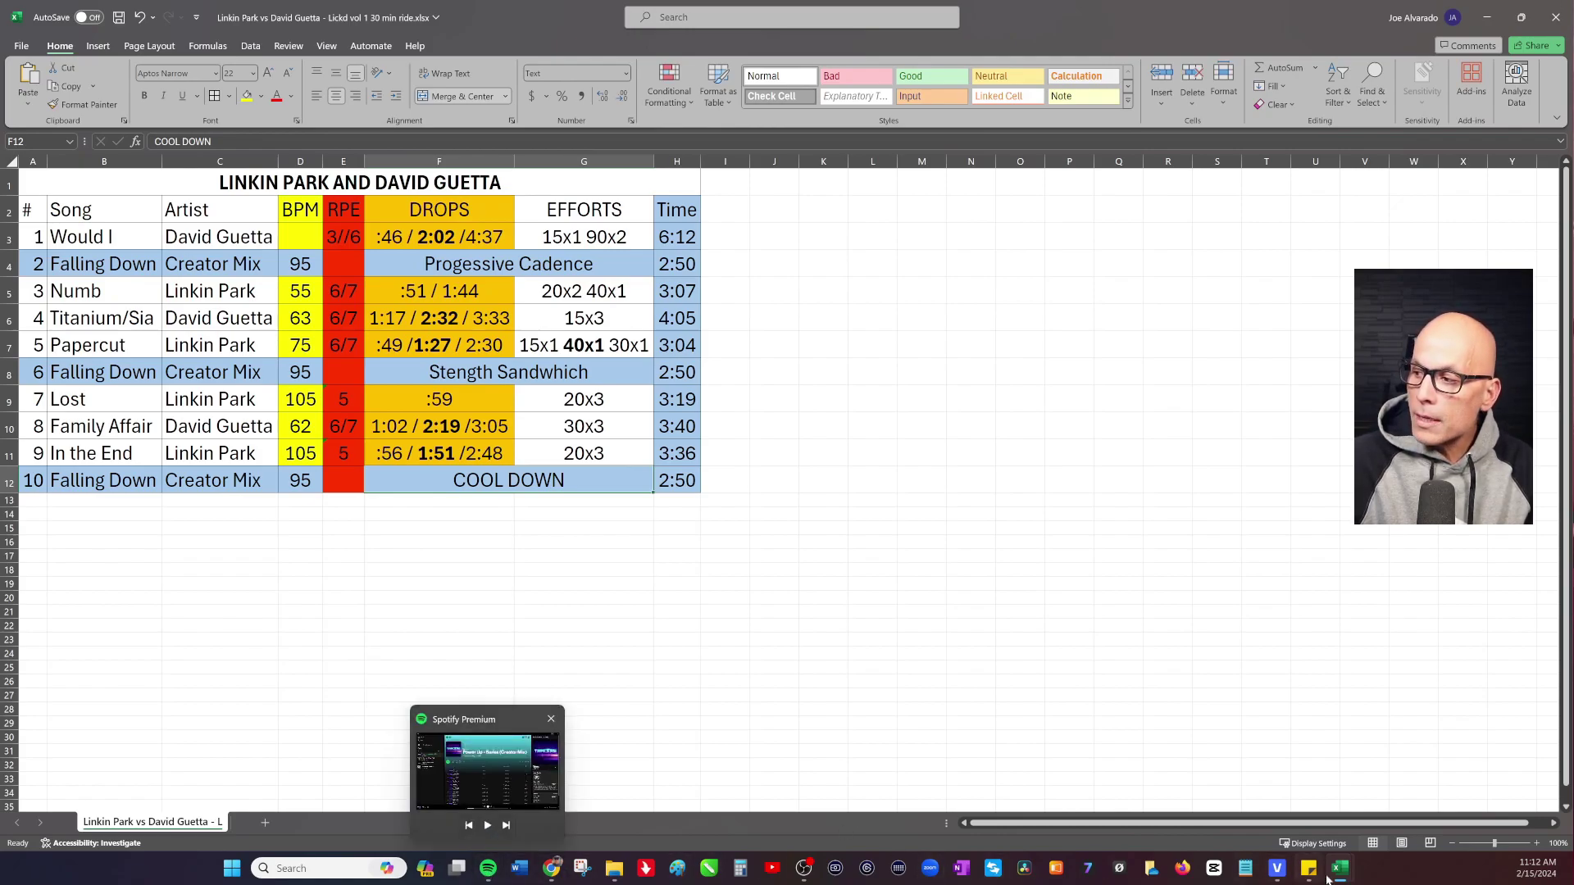
{"action": "mouse_move", "coordinate": [1341, 871]}
{"action": "left_click", "coordinate": [1488, 783]}
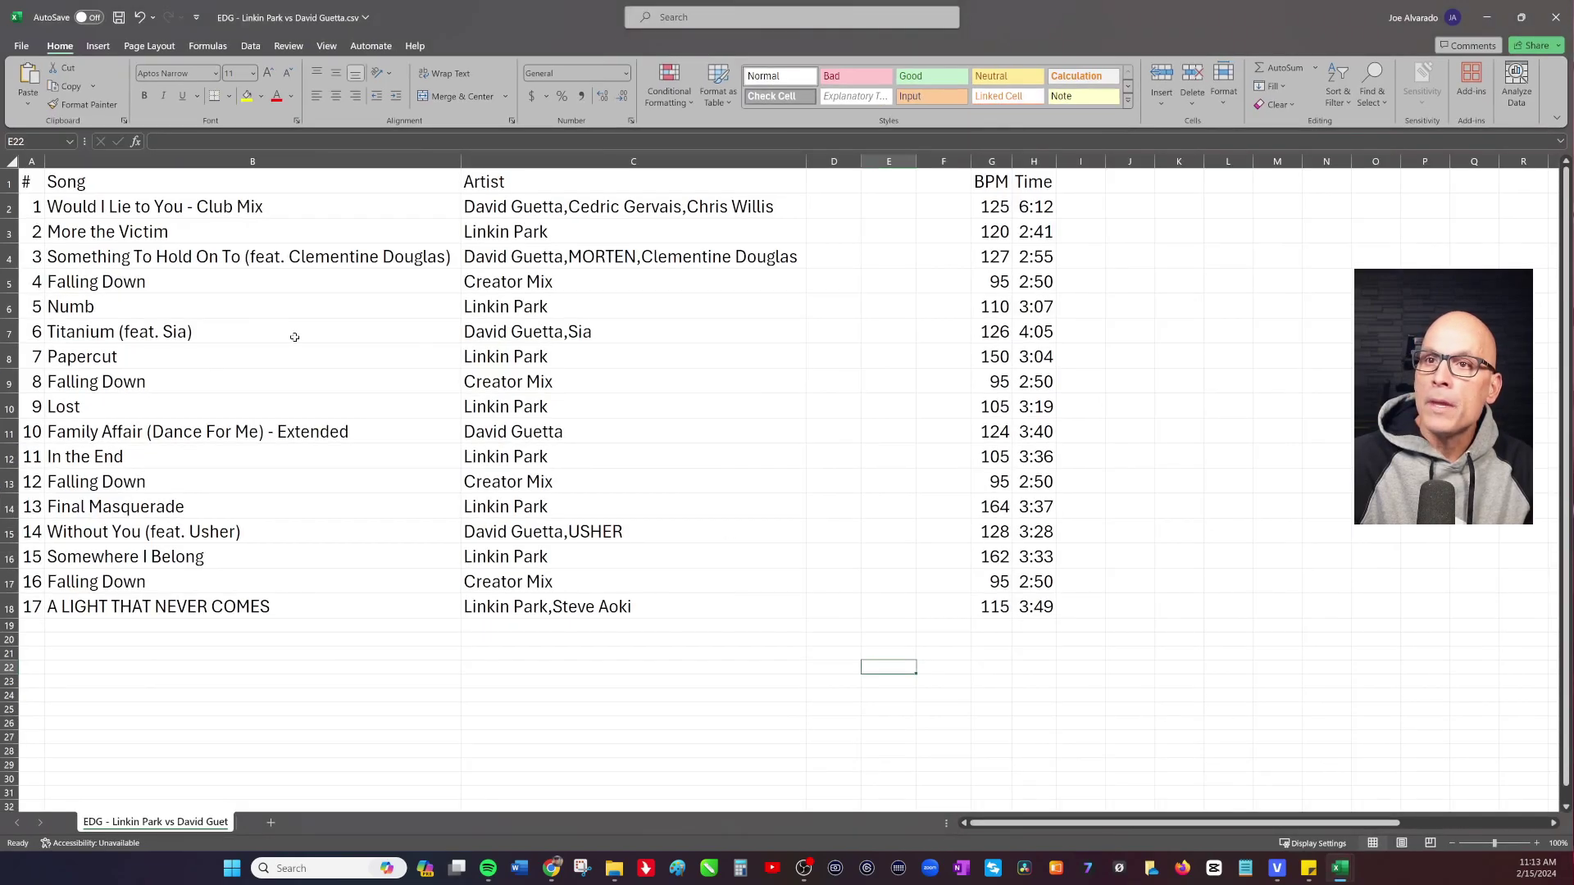
{"action": "left_click", "coordinate": [22, 45]}
{"action": "left_click", "coordinate": [60, 260]}
{"action": "left_click", "coordinate": [246, 339]}
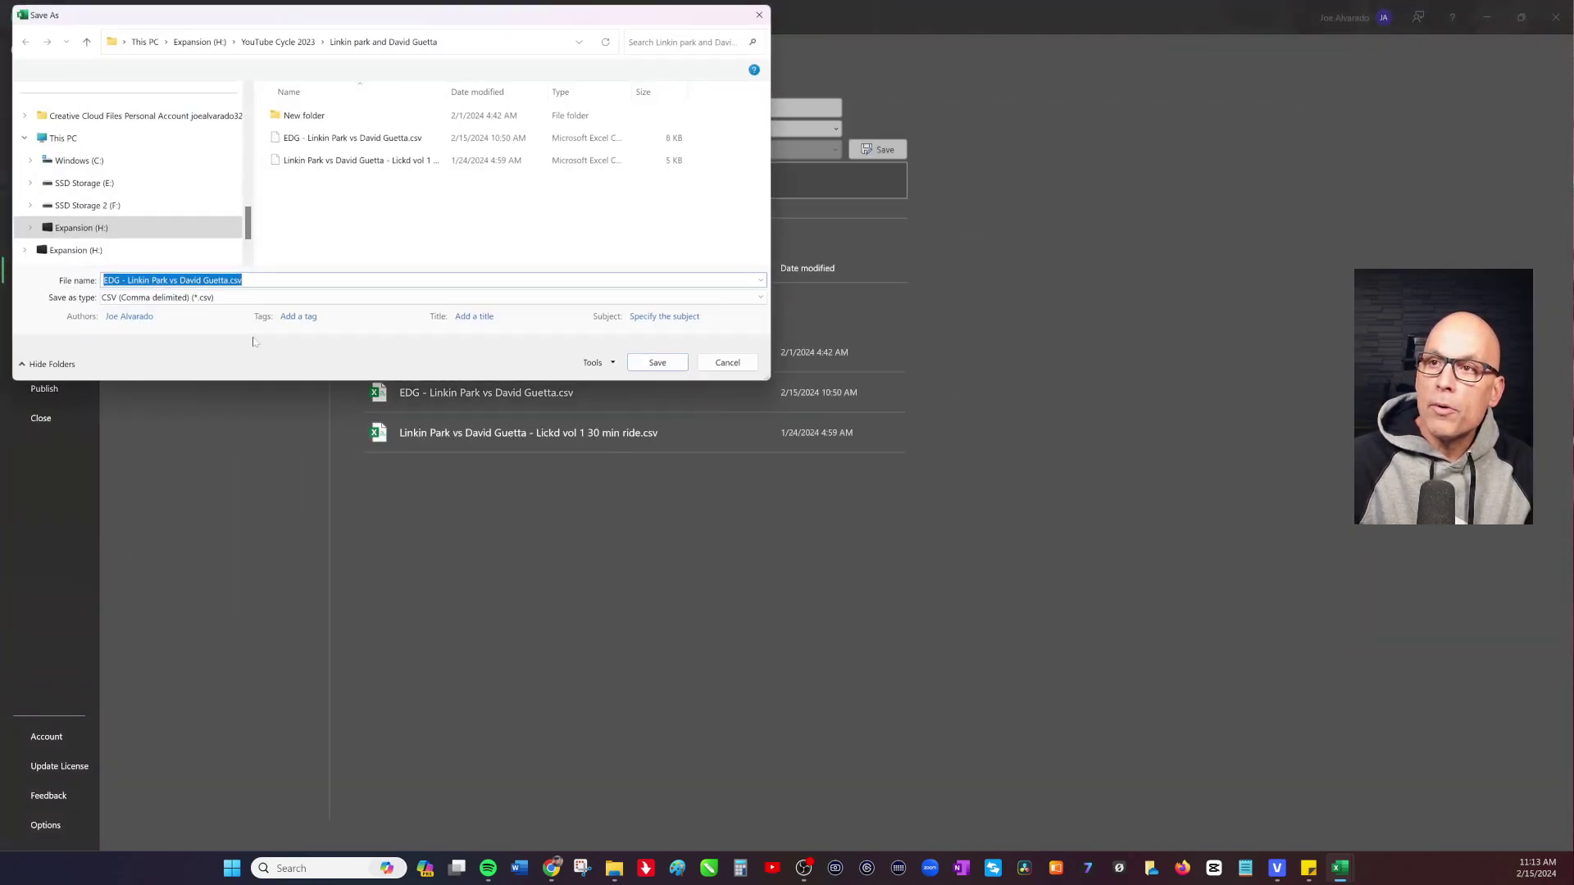
{"action": "left_click", "coordinate": [328, 297]}
{"action": "left_click", "coordinate": [323, 311]}
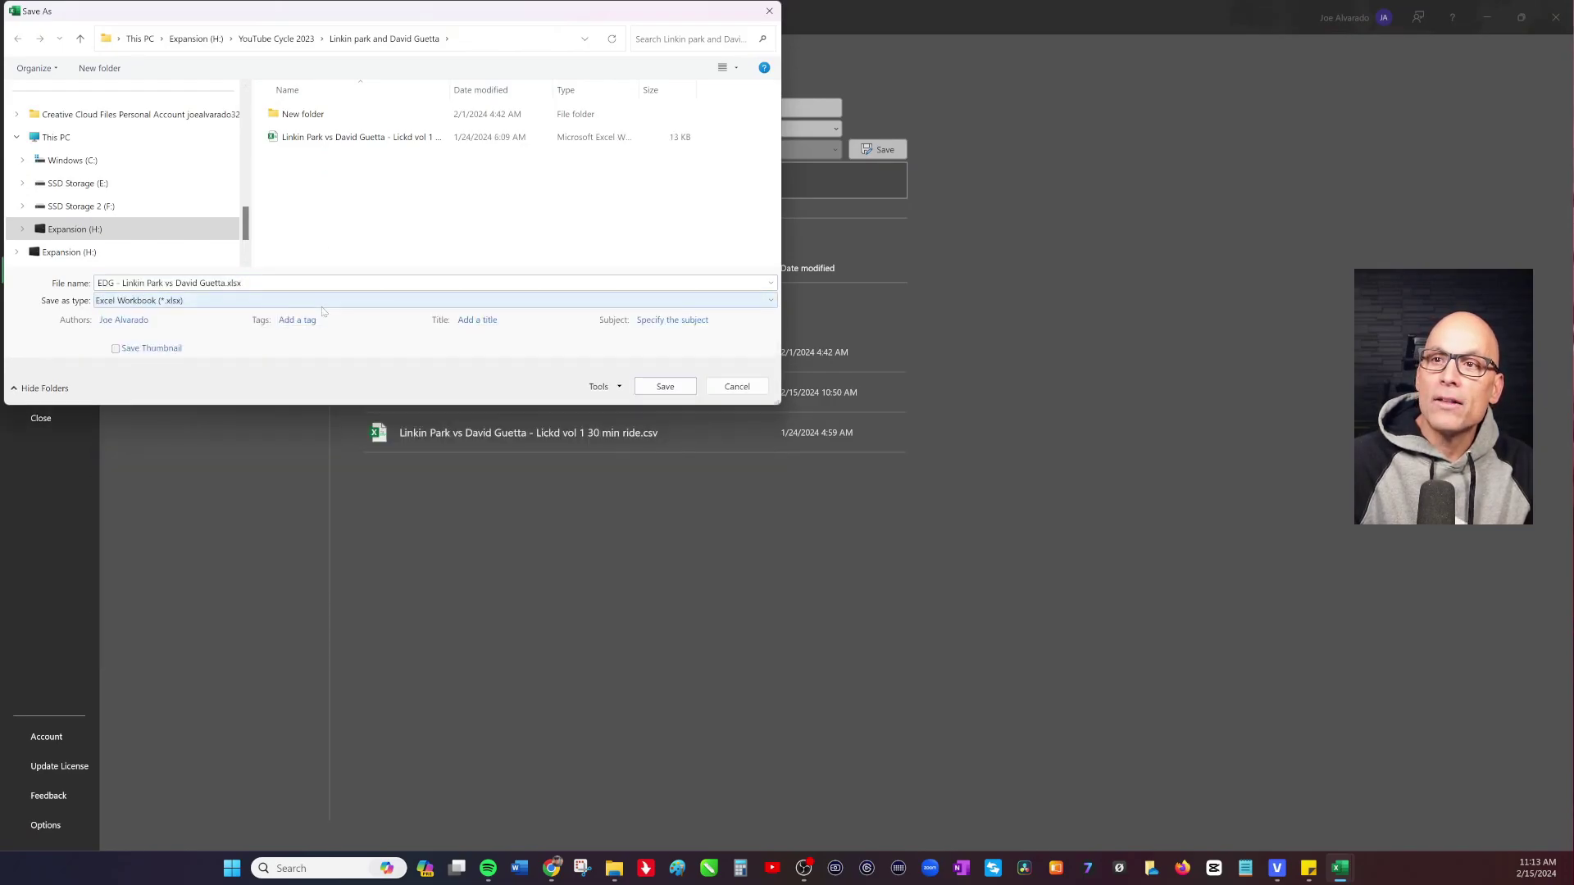
{"action": "left_click", "coordinate": [686, 387]}
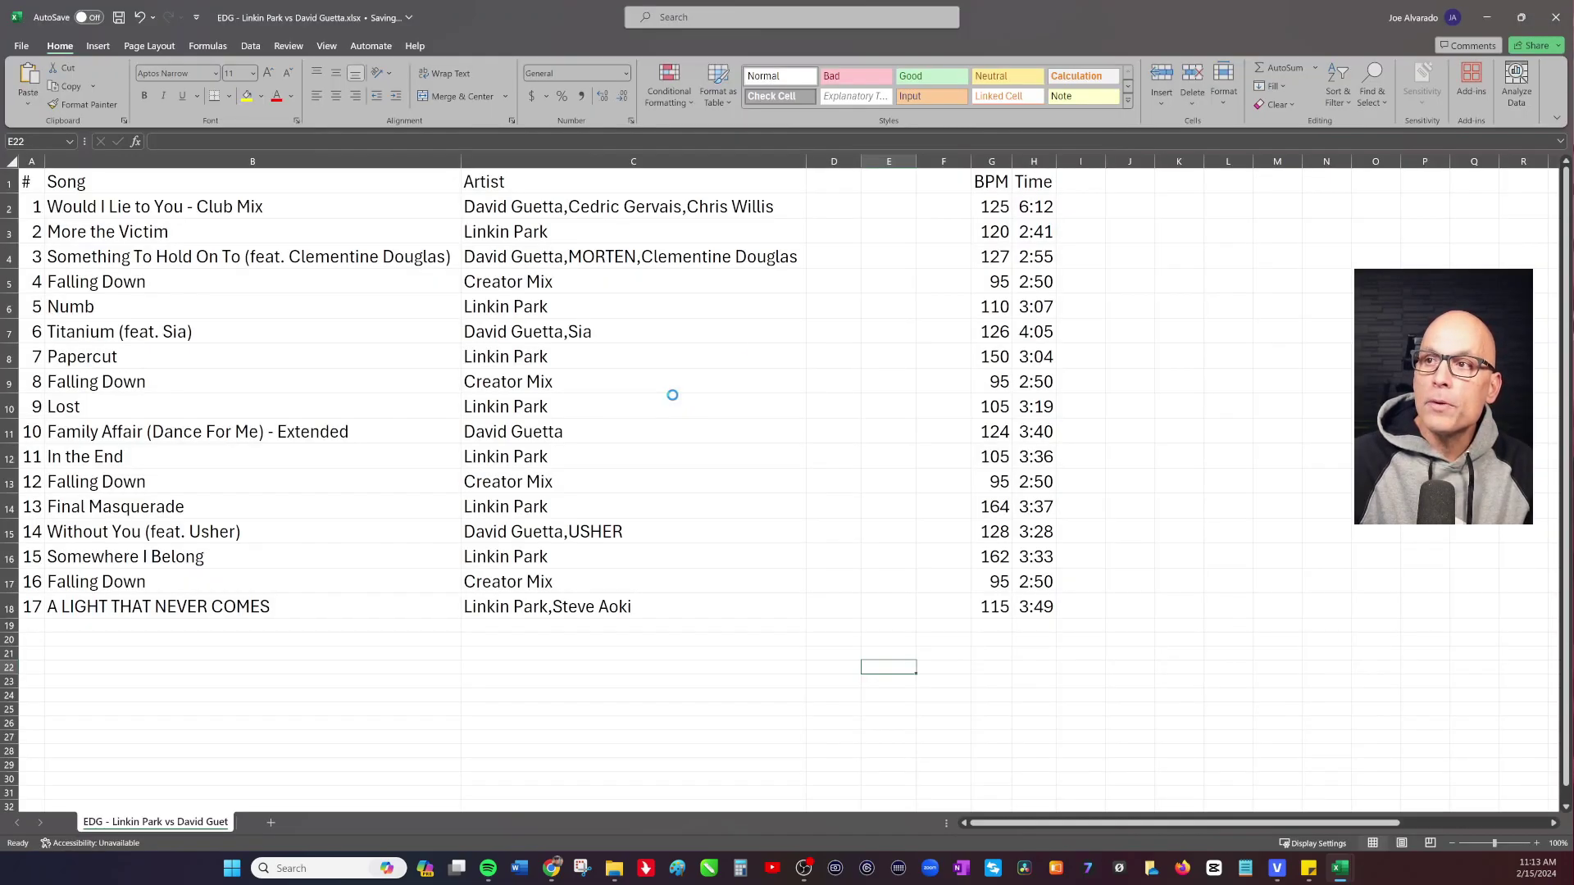